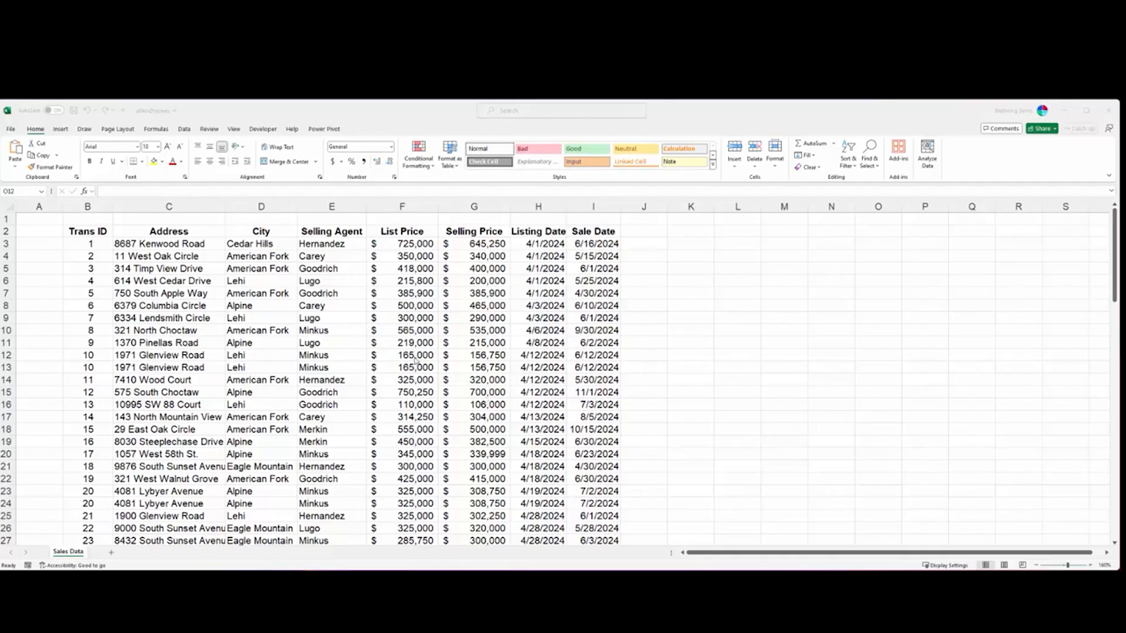
- Convert the sales data range B2:I91 into a table that uses the first row as headers
click(103, 231)
key(ctrl+shift+Right)
key(ctrl+shift+Down)
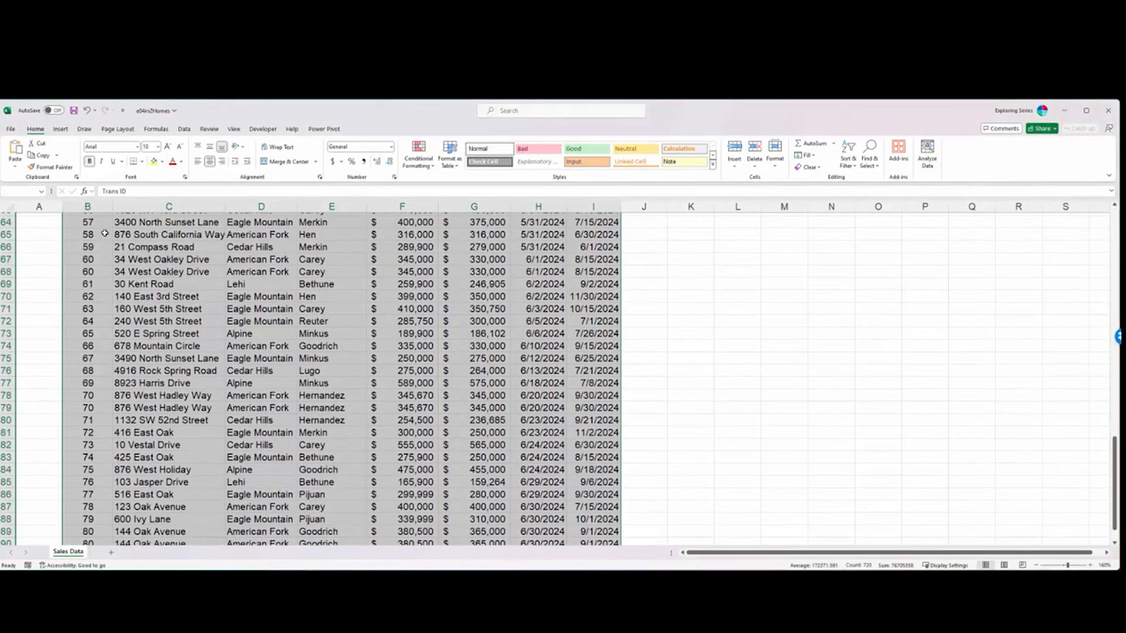
key(ctrl+t)
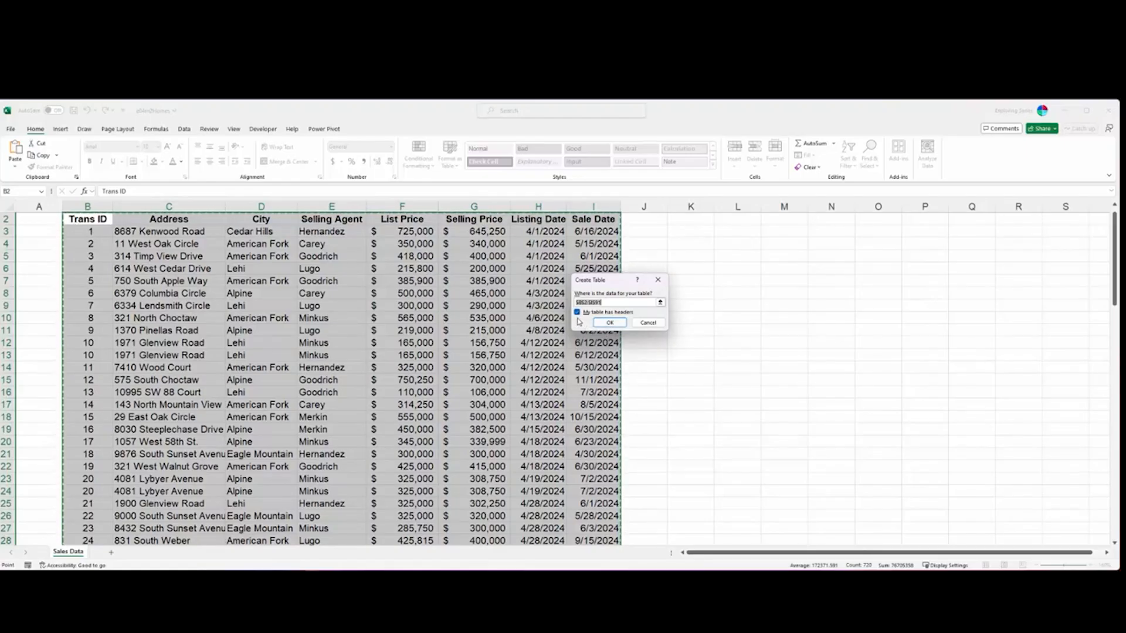
click(610, 323)
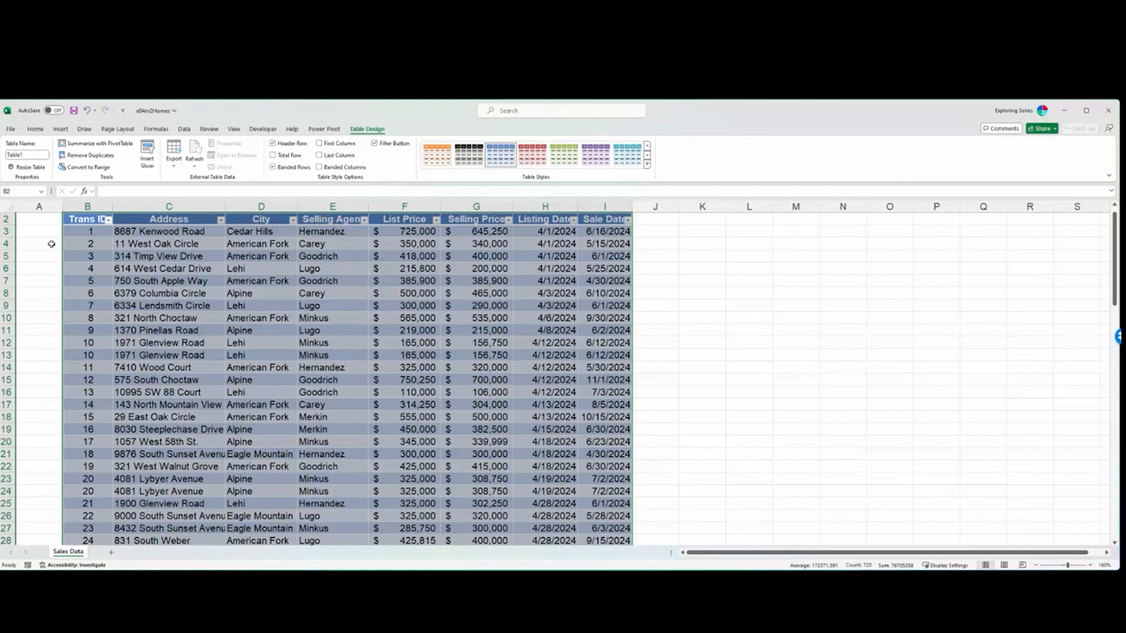
- Highlight the first record in row 3, the Trans ID column's data, and the Trans ID header cell of the table
click(8, 232)
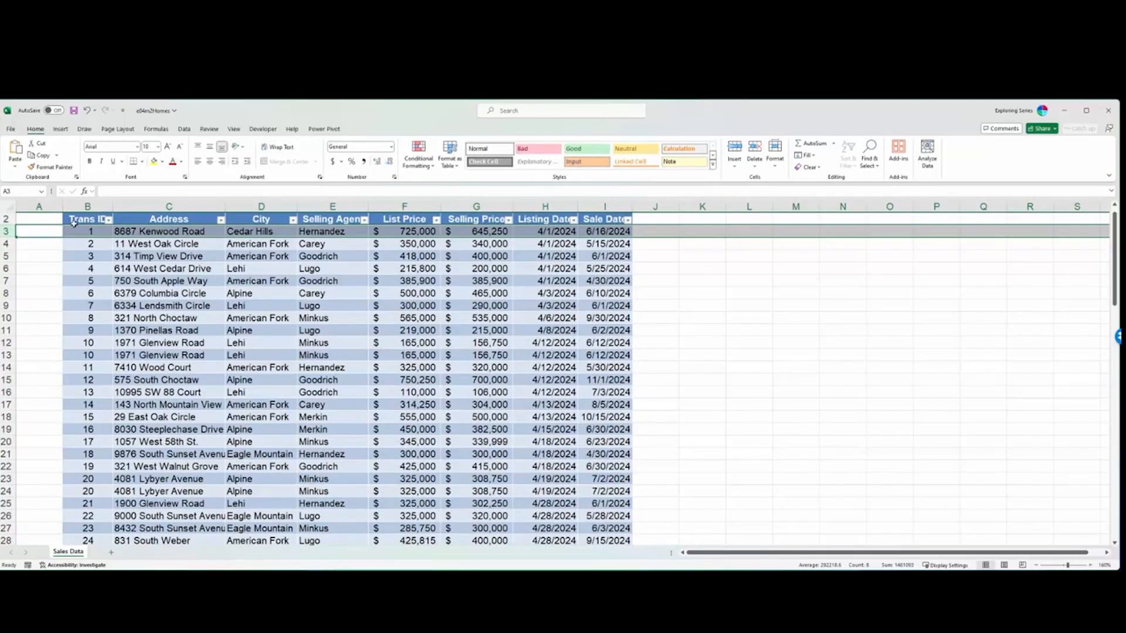
click(115, 234)
drag(113, 233, 586, 233)
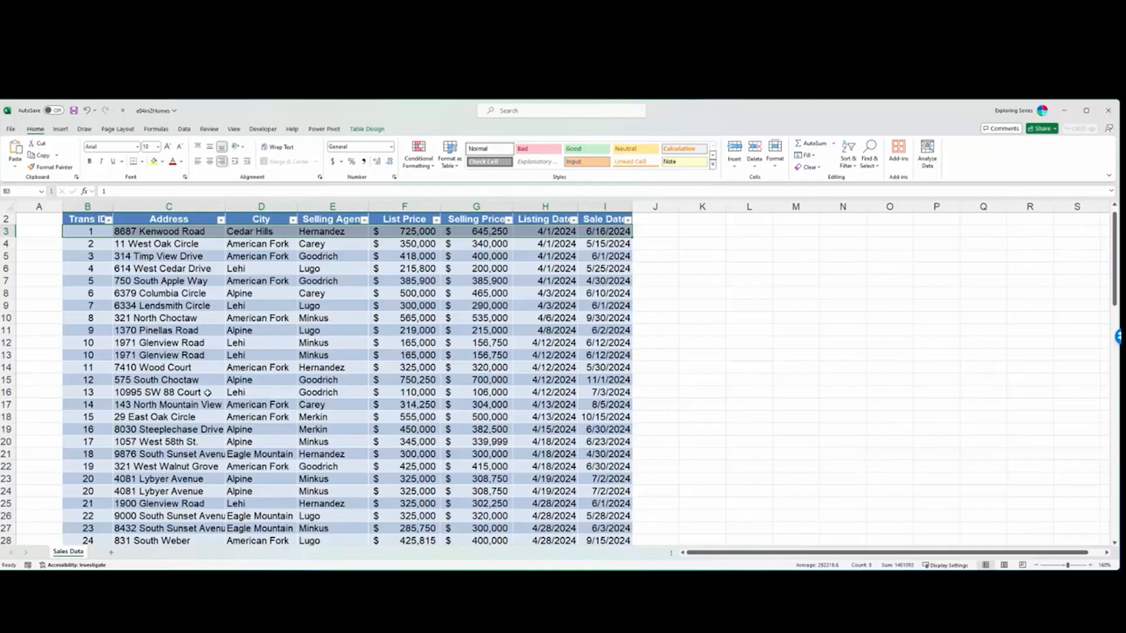
scroll(88, 255, up, 1)
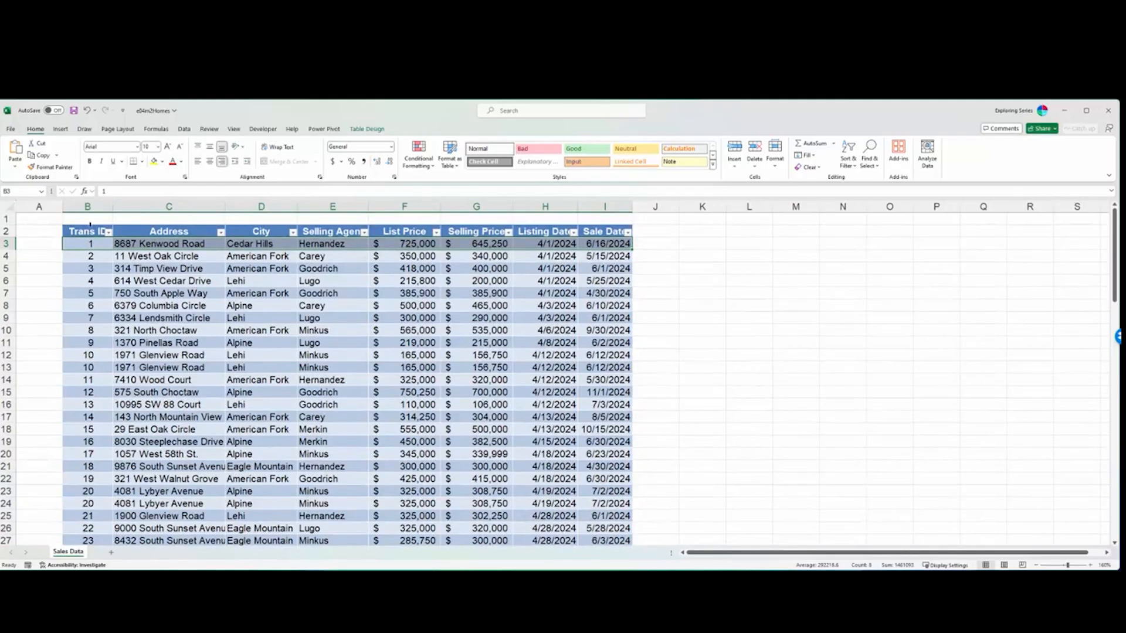
click(89, 224)
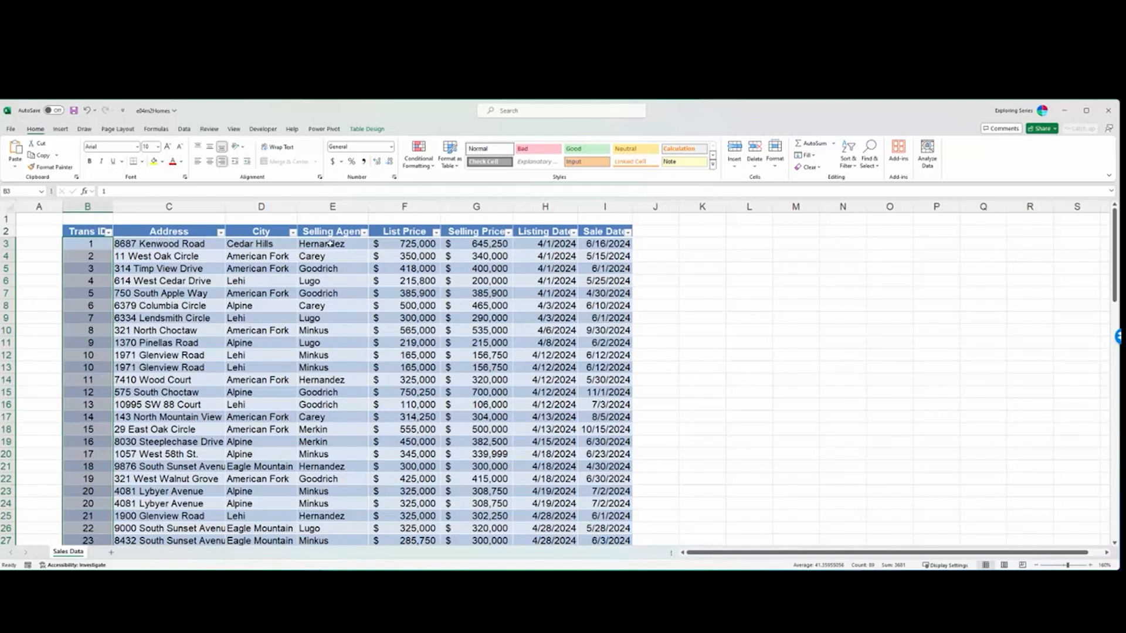
click(88, 232)
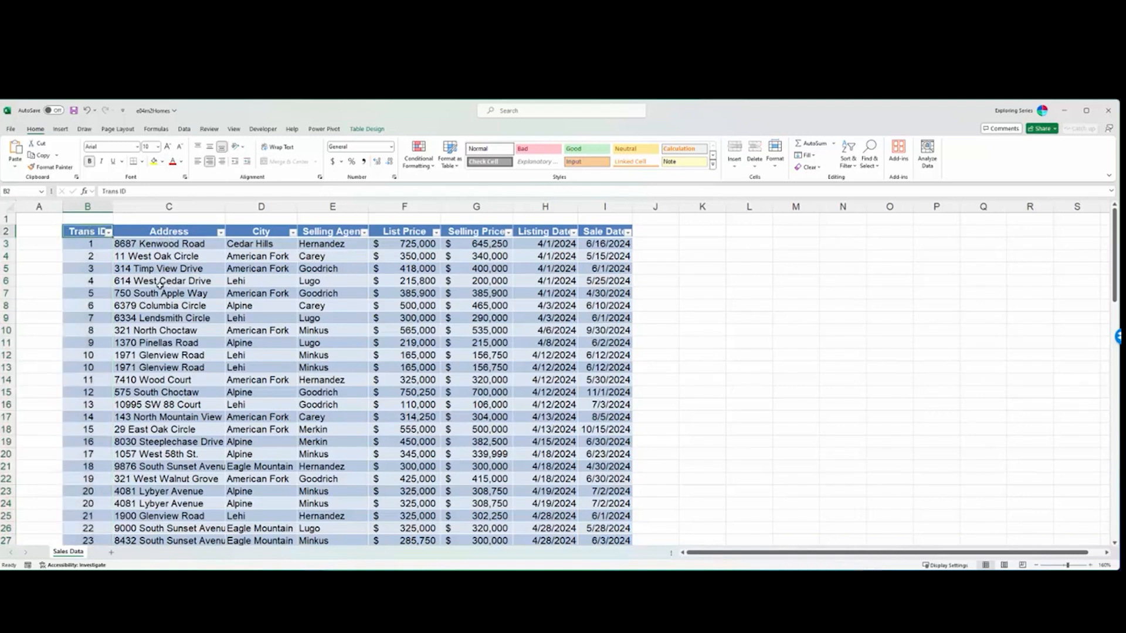
- Undo the table conversion and select the Trans ID header cell B2
key(ctrl+z)
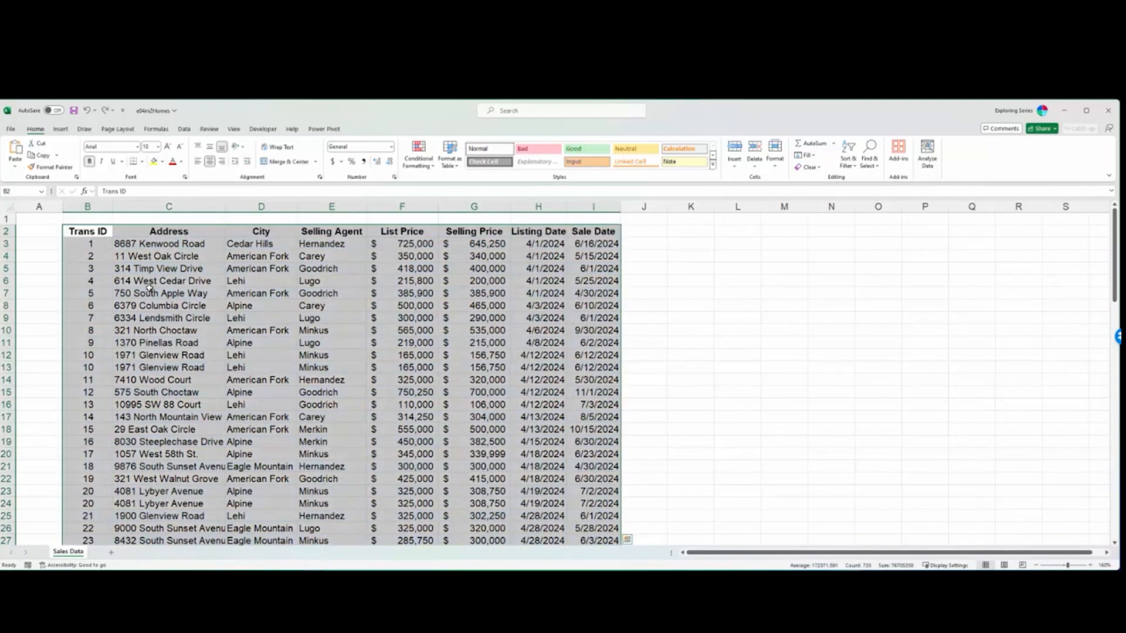
click(176, 281)
click(104, 231)
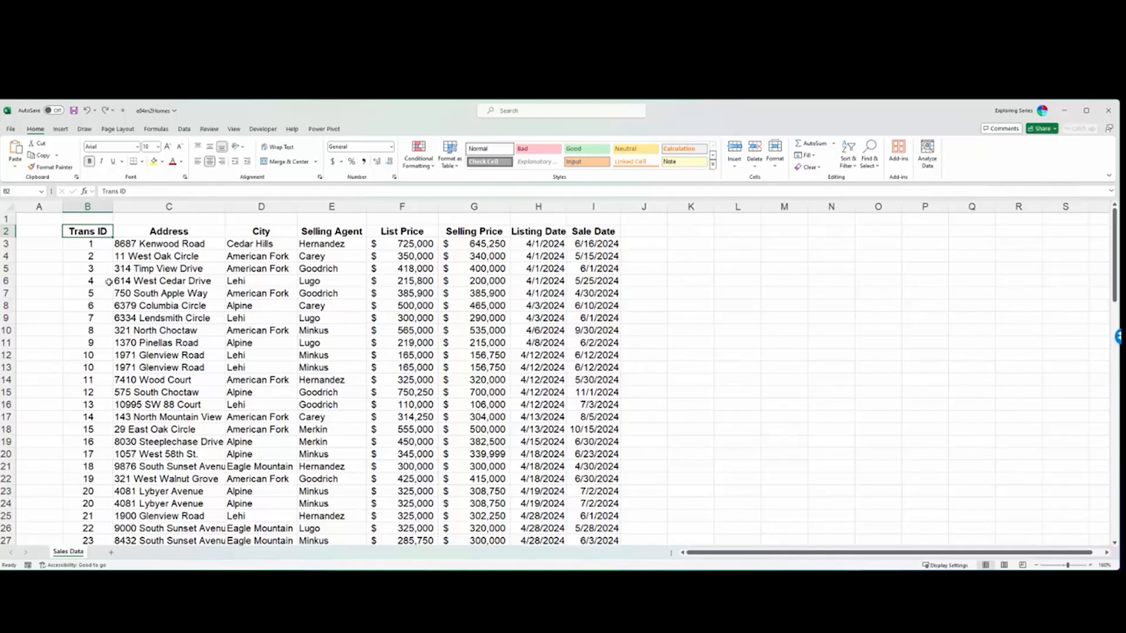
- Extend the selection from B2 through the last record in row 91 and insert a table with headers
key(ctrl+shift+End)
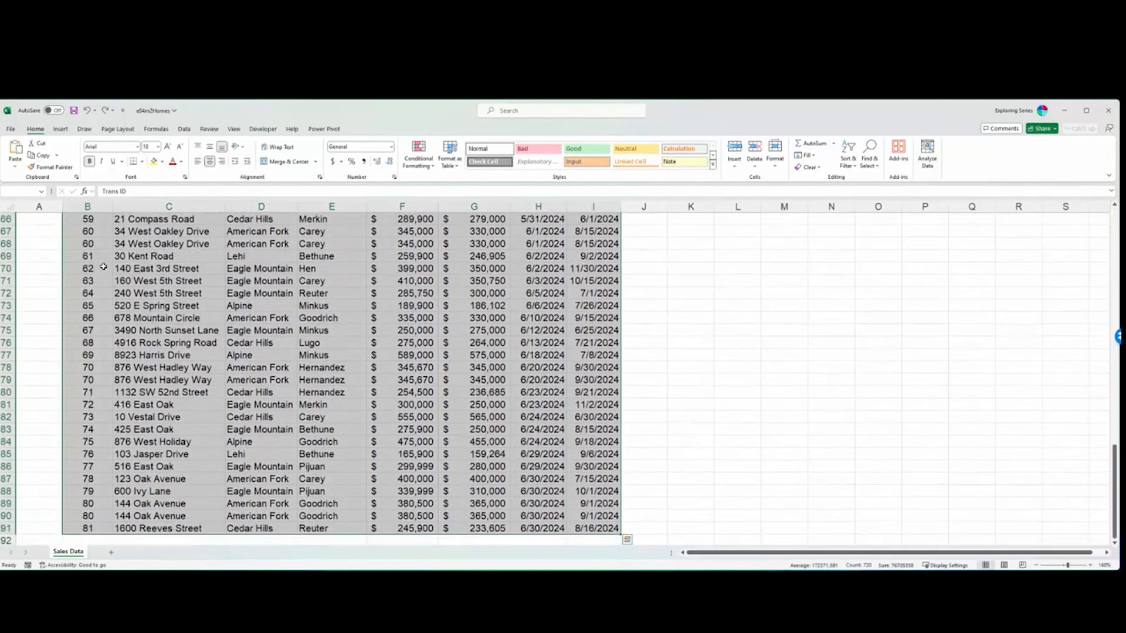
scroll(82, 293, down, 2)
scroll(84, 305, up, 20)
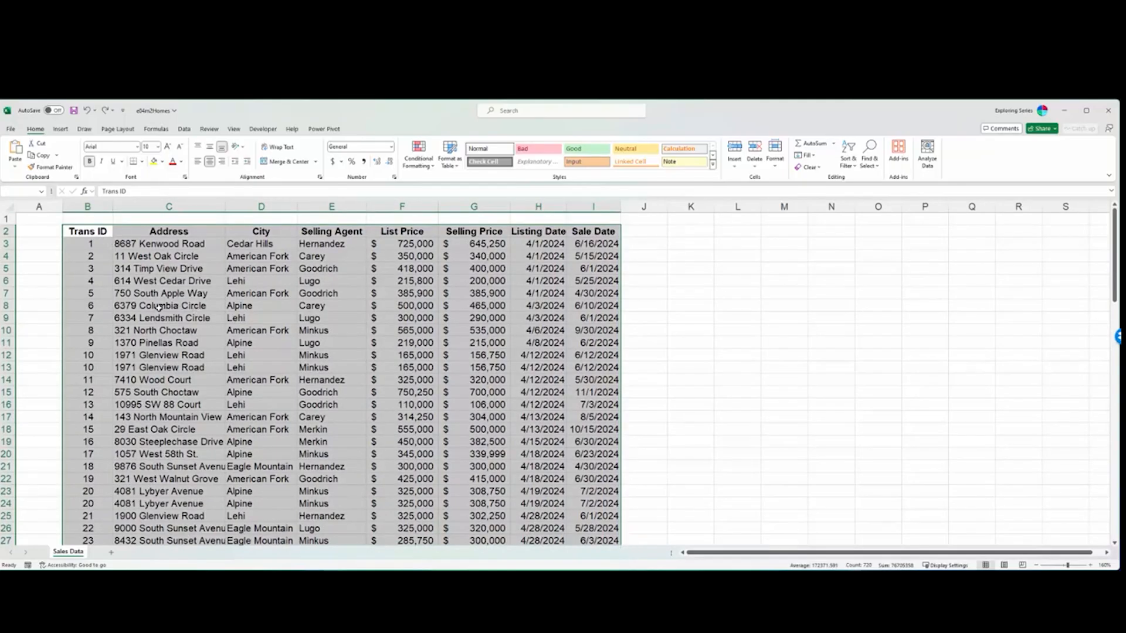
click(63, 130)
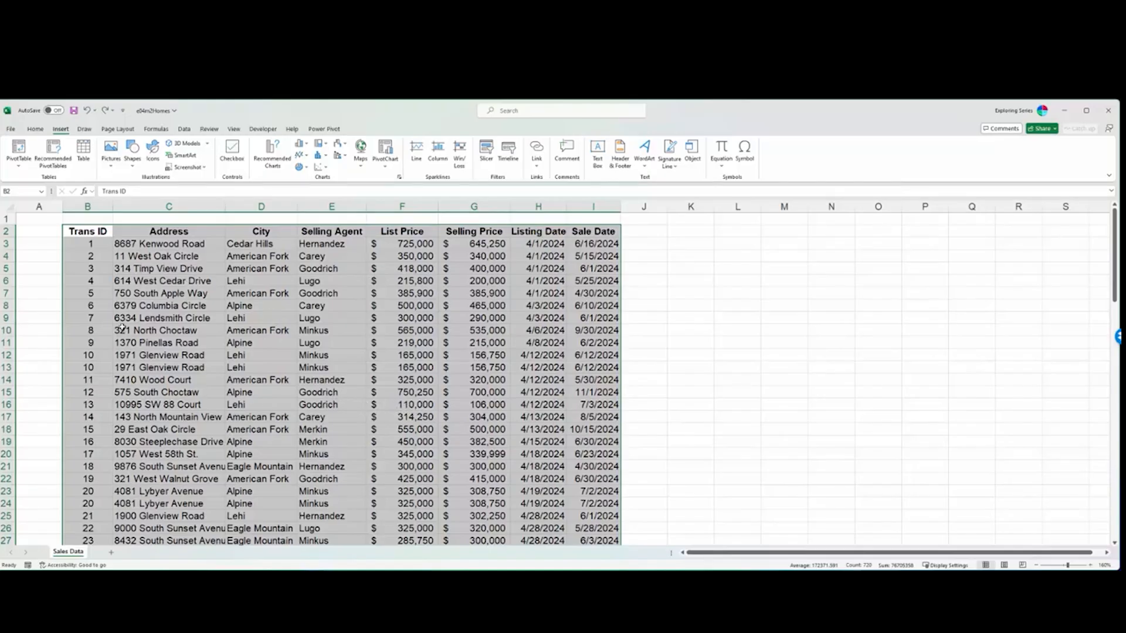
click(83, 153)
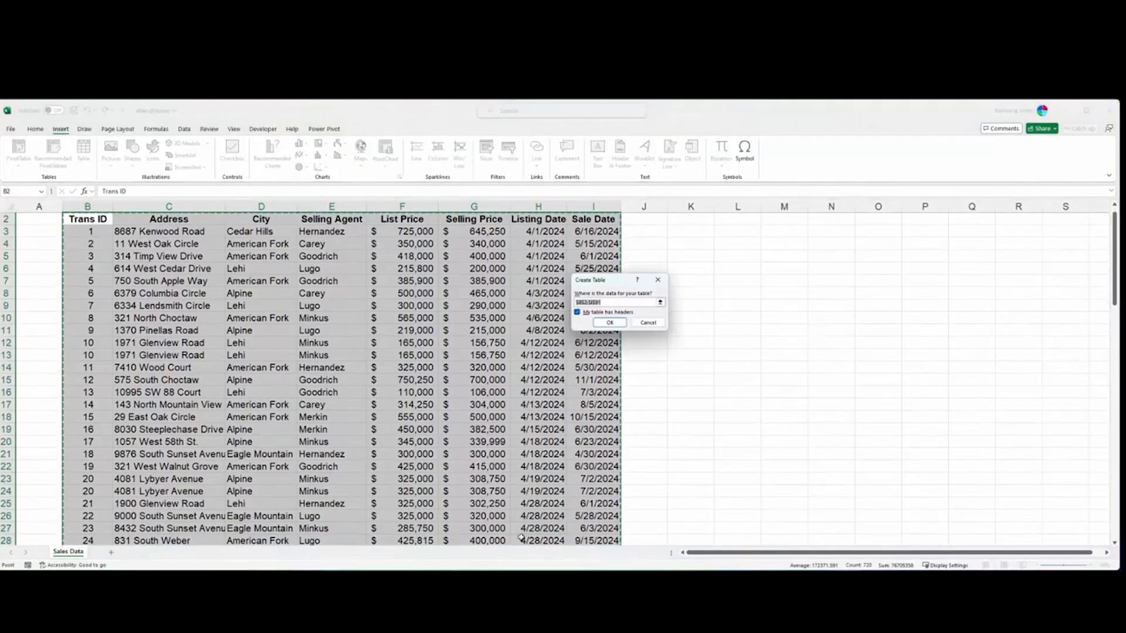
click(609, 323)
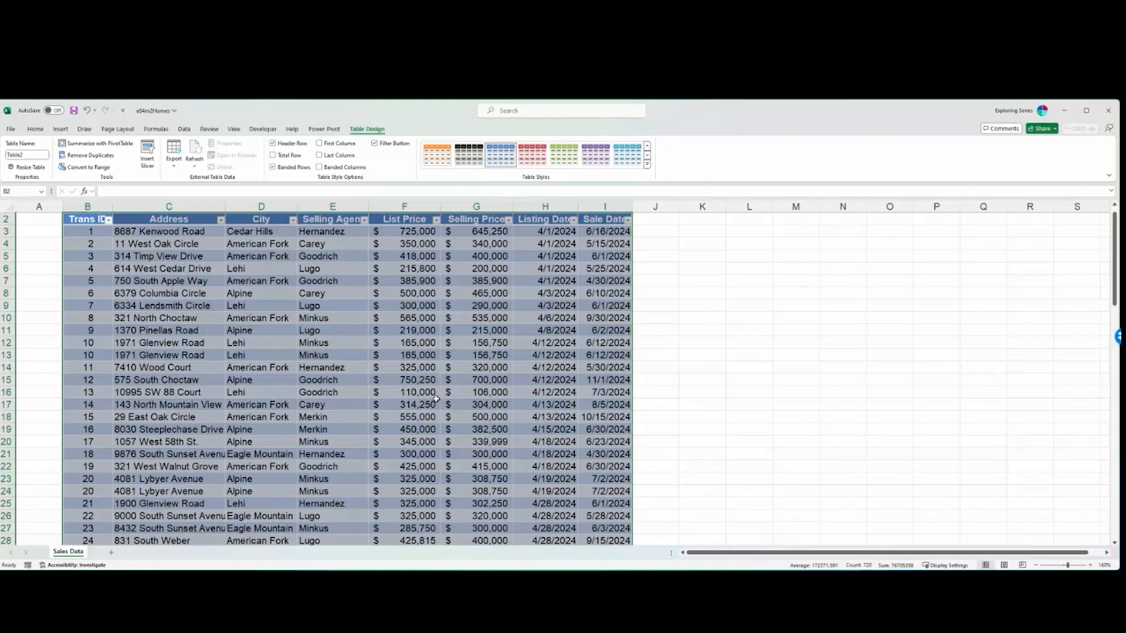
- Undo the inserted table, reopen the table creation dialog for the same range, and cancel it
key(ctrl+z)
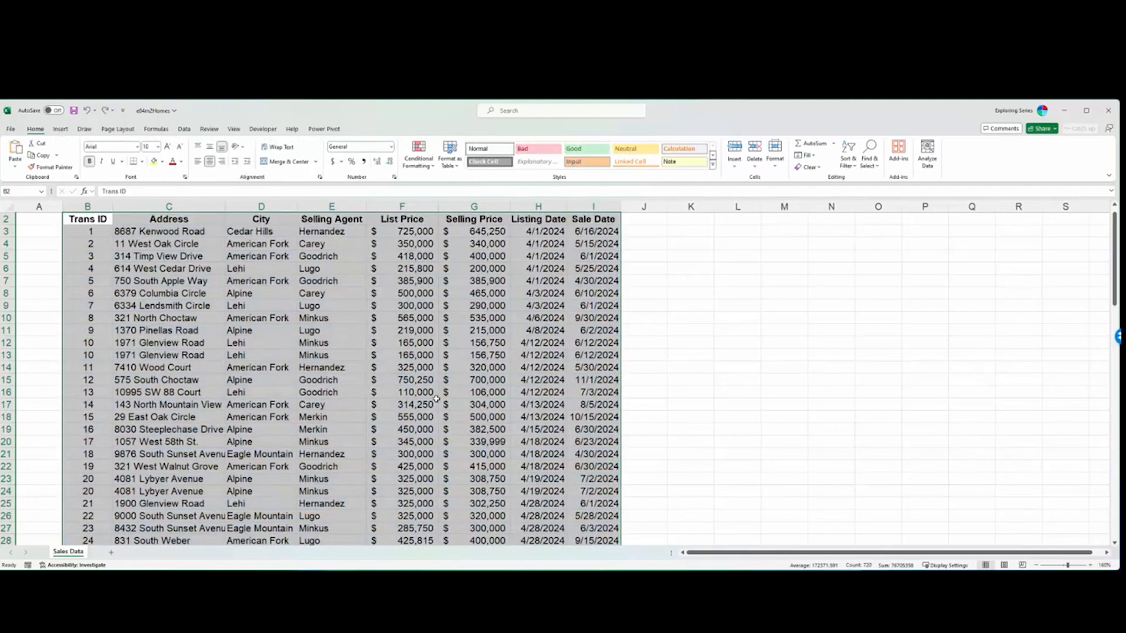
key(ctrl+t)
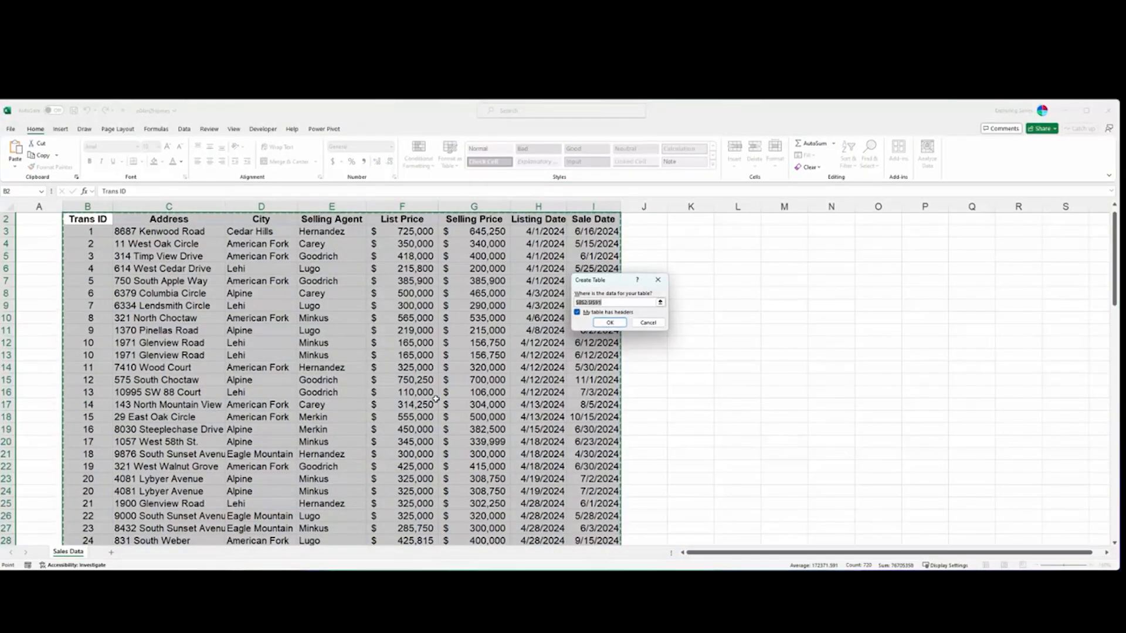
key(Escape)
- Select the whole sales data range from B2 to I91 and convert it to a table with Quick Analysis
scroll(445, 457, down, 8)
scroll(450, 476, down, 20)
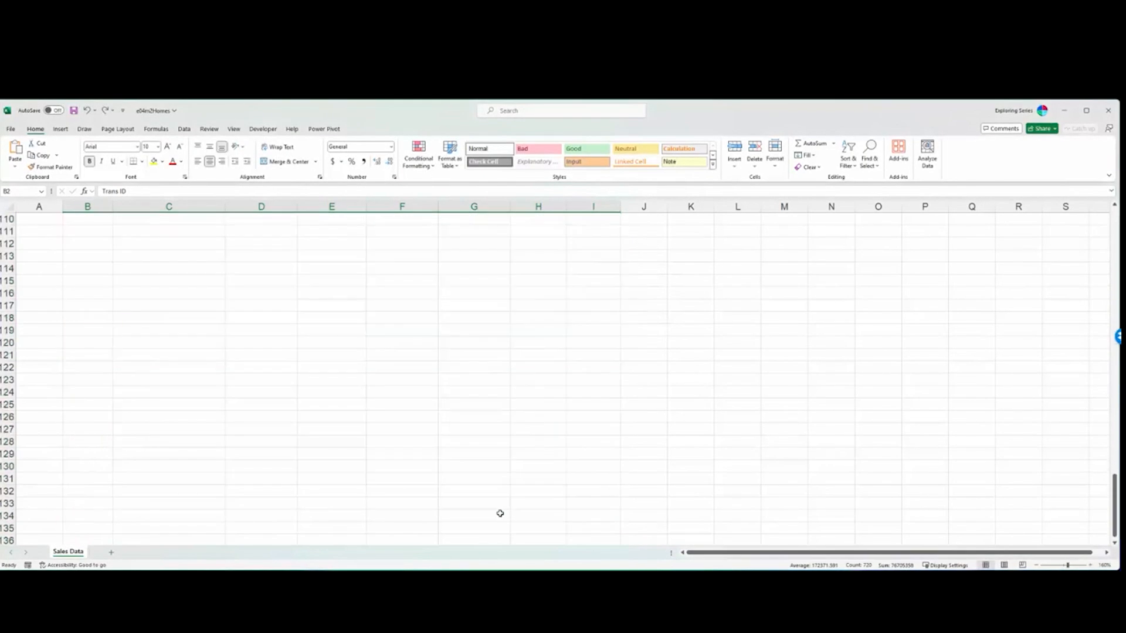
scroll(451, 476, up, 16)
scroll(454, 476, up, 20)
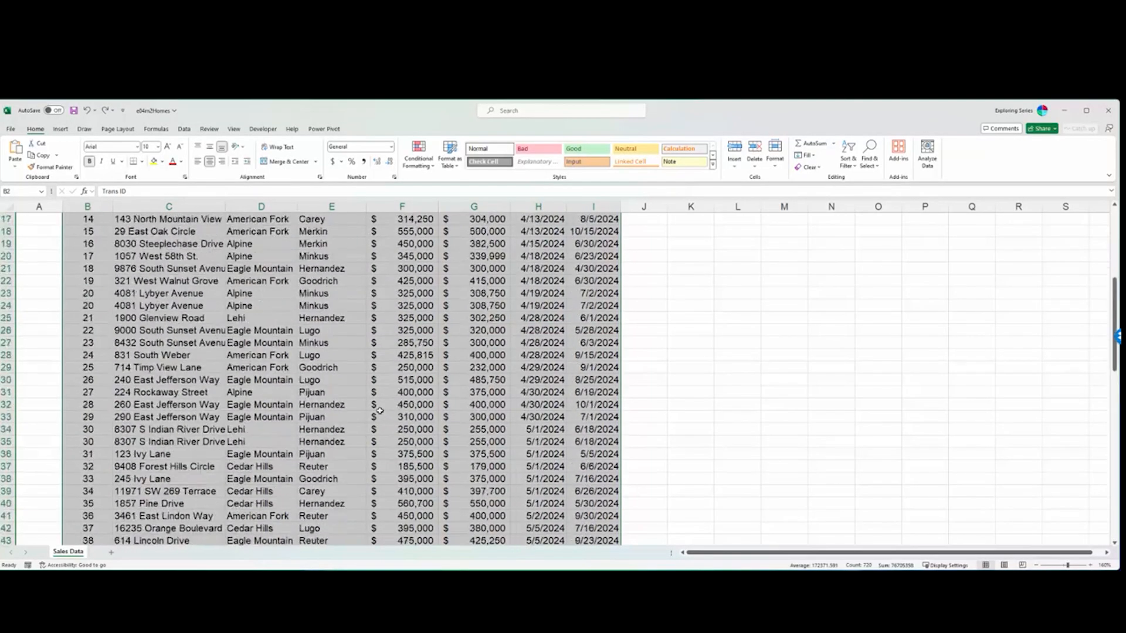
click(74, 231)
key(ctrl+shift+End)
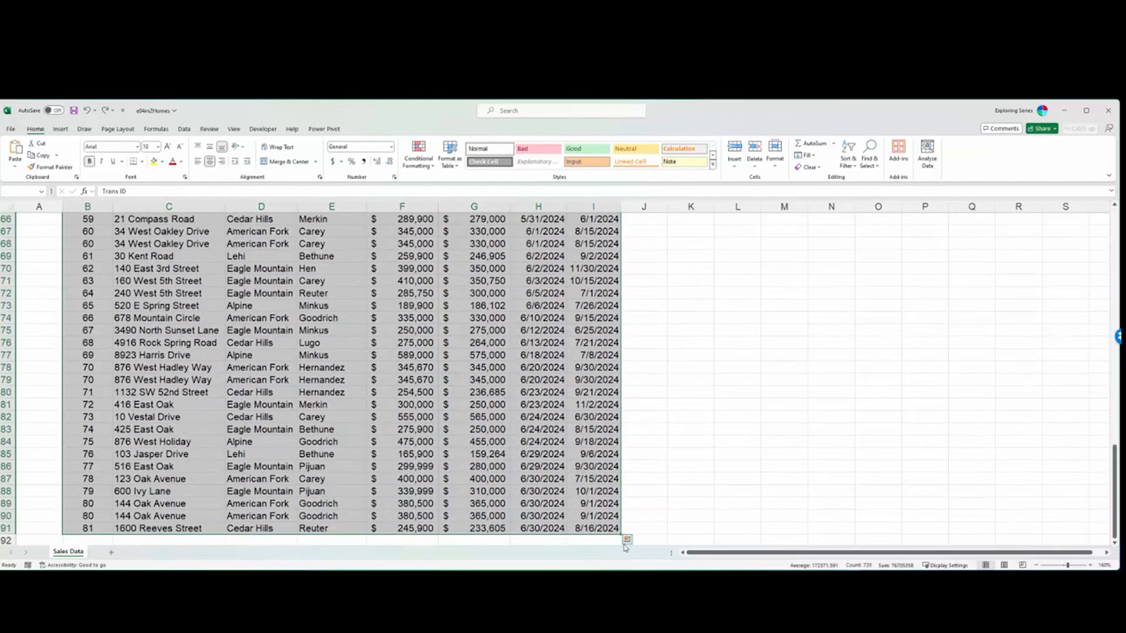
click(627, 539)
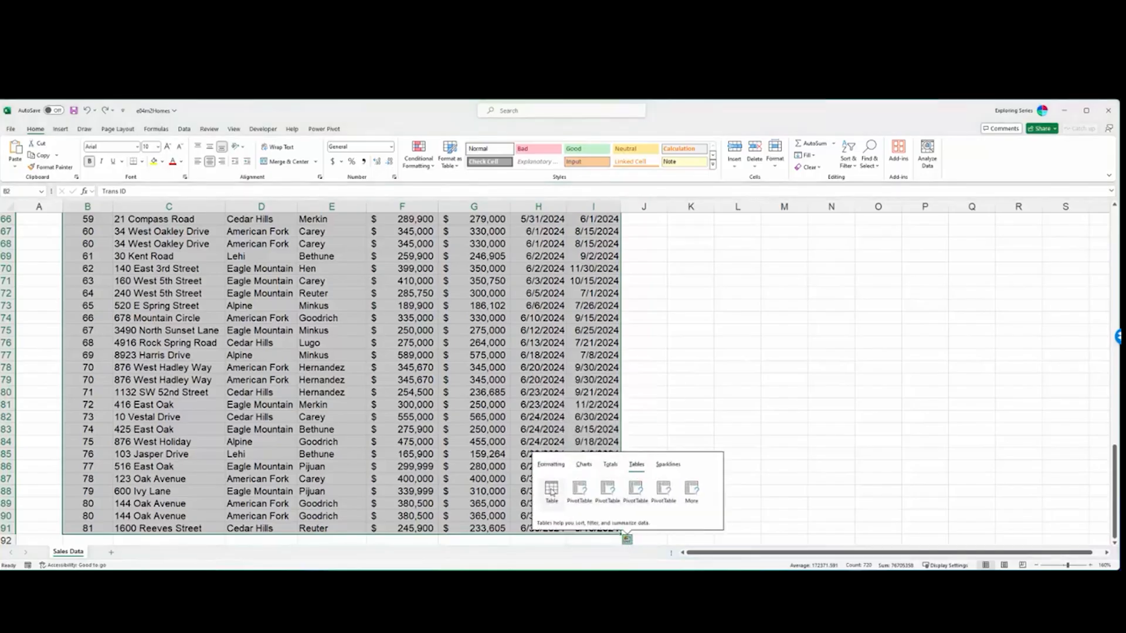
click(551, 492)
scroll(531, 456, up, 20)
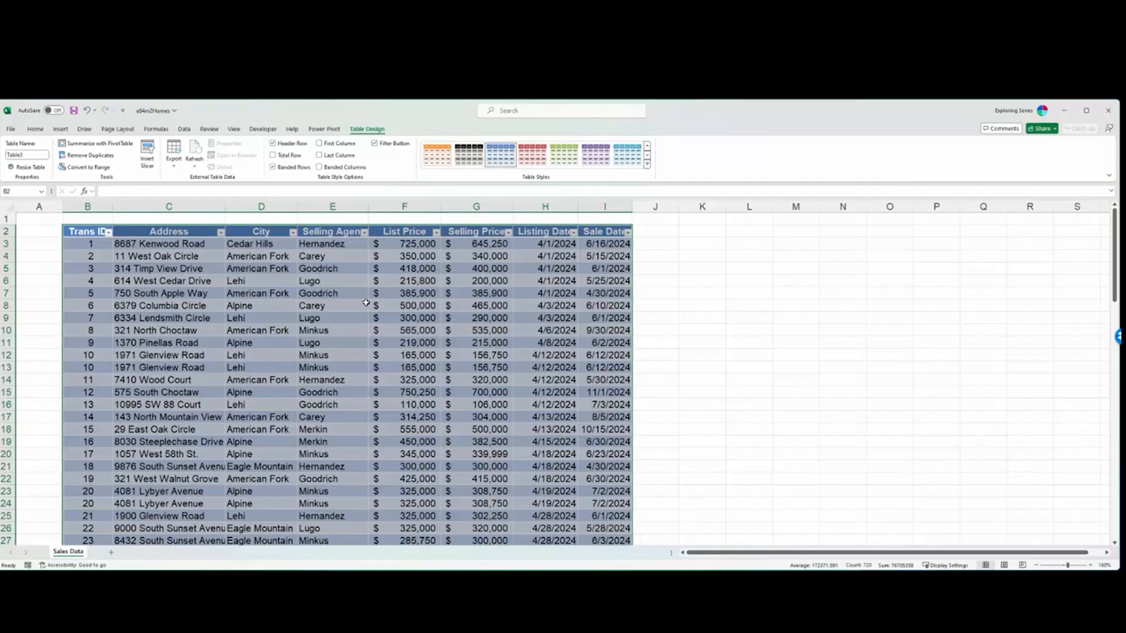
- Examine how the table's column headings behave while moving down through the records and back up
scroll(312, 444, down, 8)
scroll(394, 452, up, 5)
scroll(394, 452, up, 3)
scroll(475, 325, down, 1)
scroll(476, 324, down, 9)
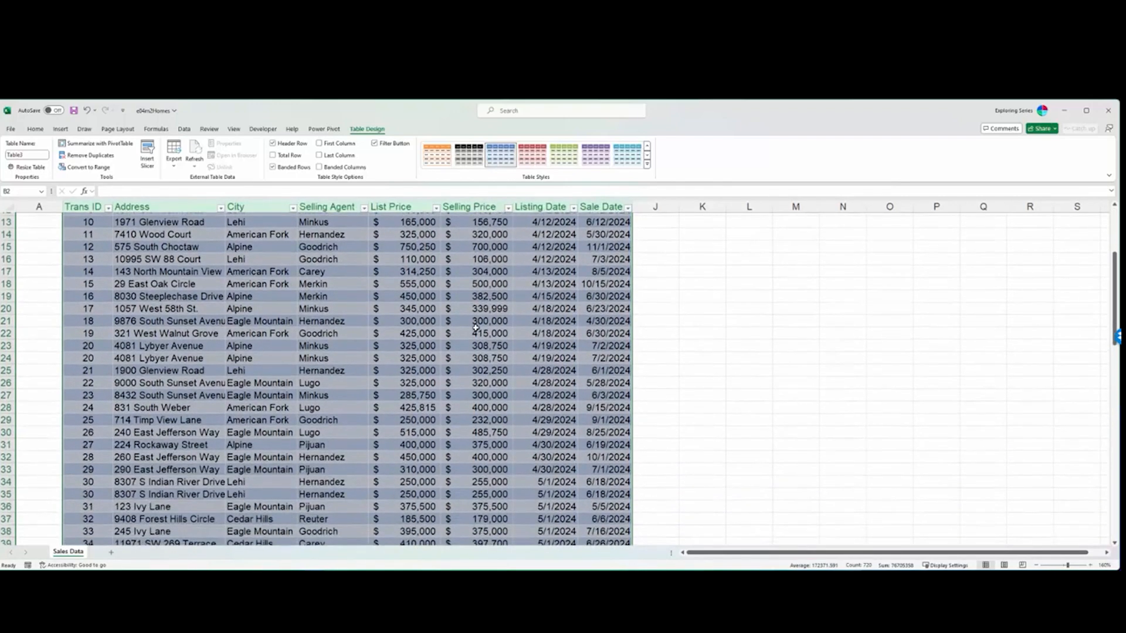
scroll(469, 338, down, 1)
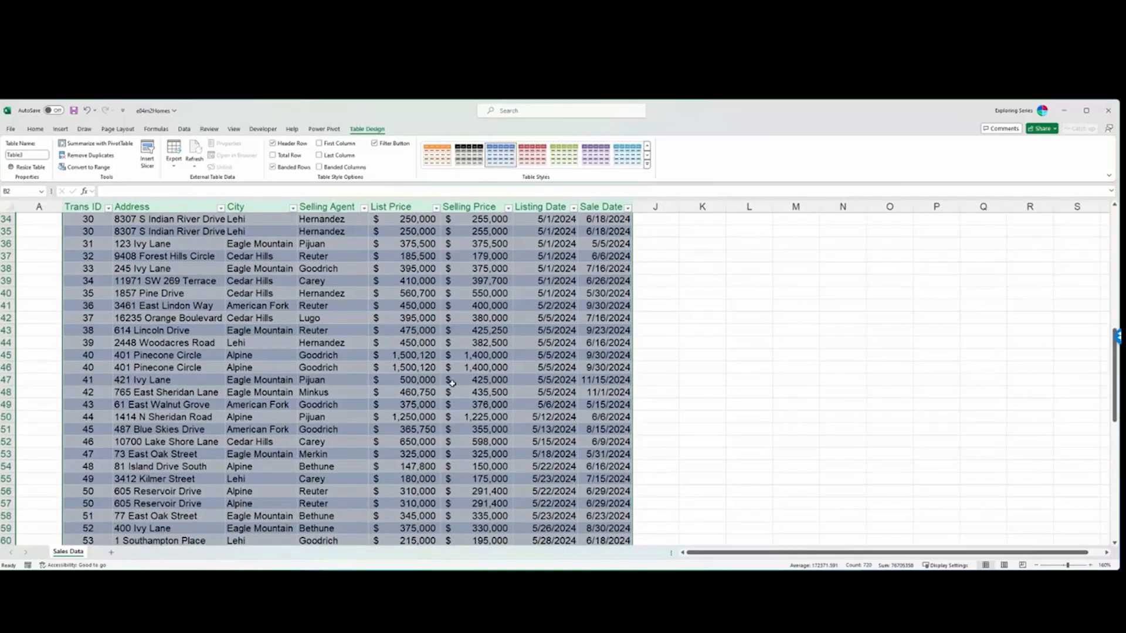
scroll(452, 383, down, 12)
scroll(431, 384, up, 20)
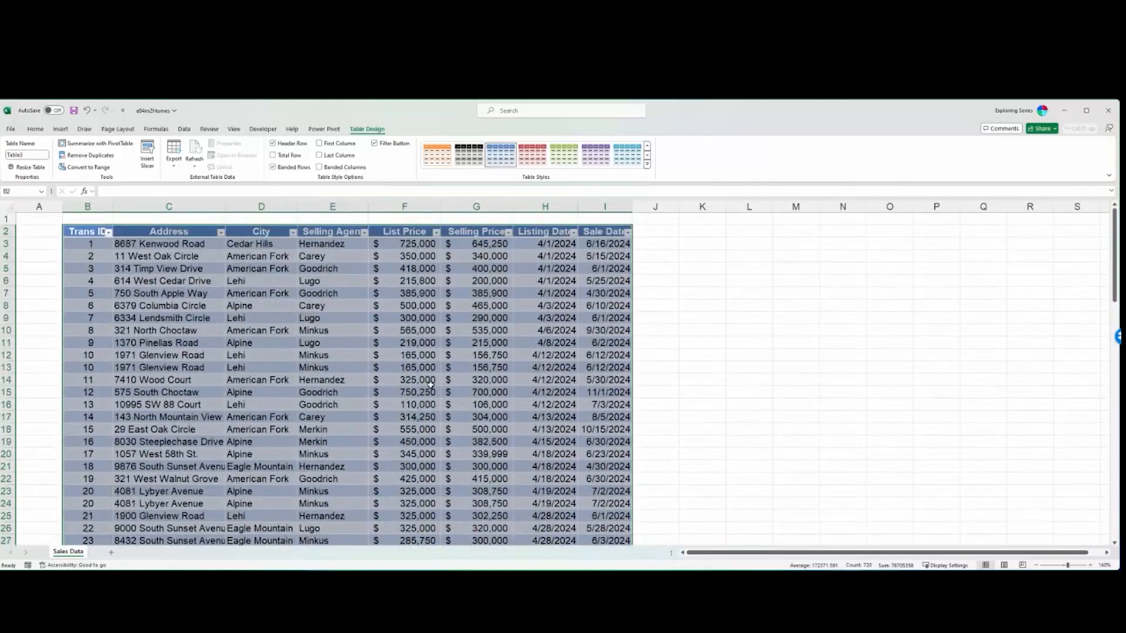
scroll(431, 384, down, 1)
- Undo the Quick Analysis table conversion and clear the range selection
key(ctrl+z)
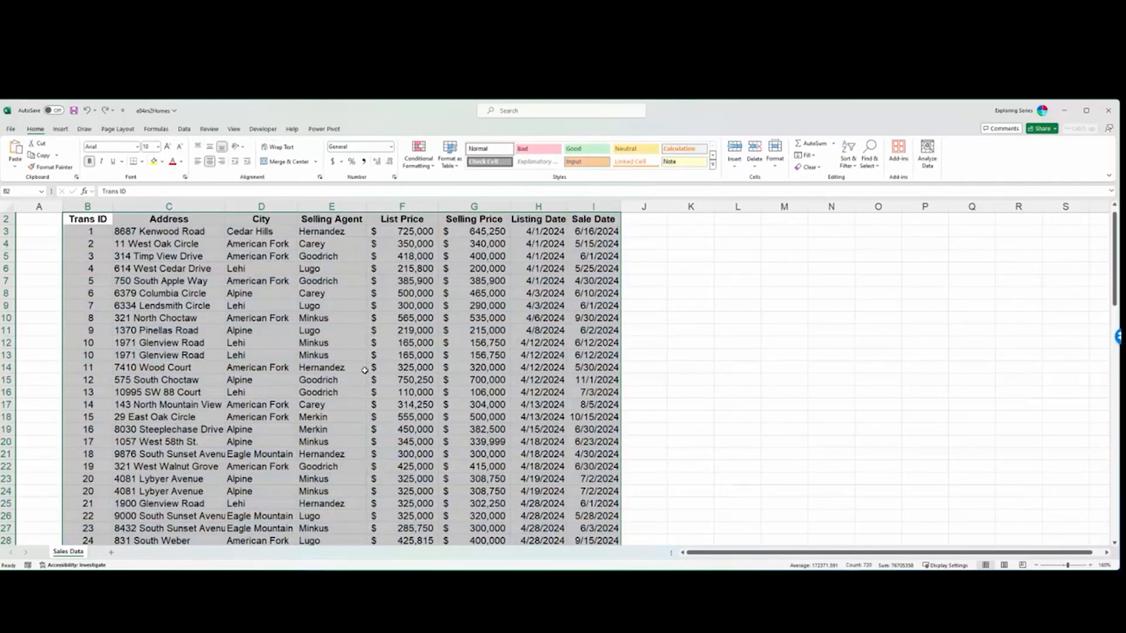
scroll(391, 357, down, 4)
scroll(393, 356, down, 11)
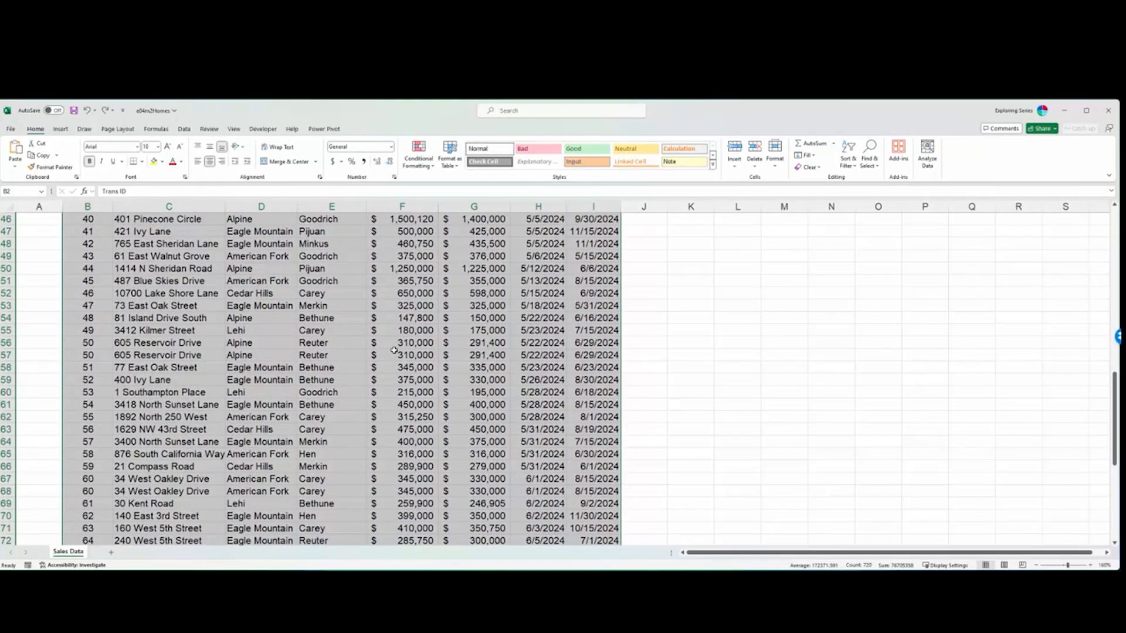
click(395, 356)
click(468, 359)
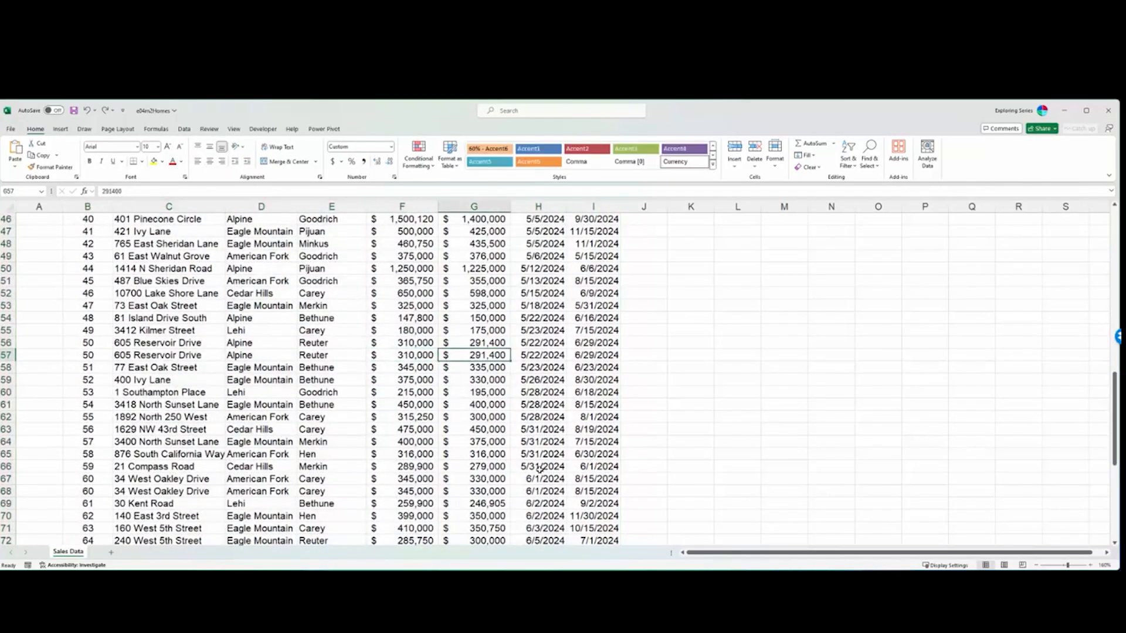
scroll(539, 469, up, 15)
click(120, 256)
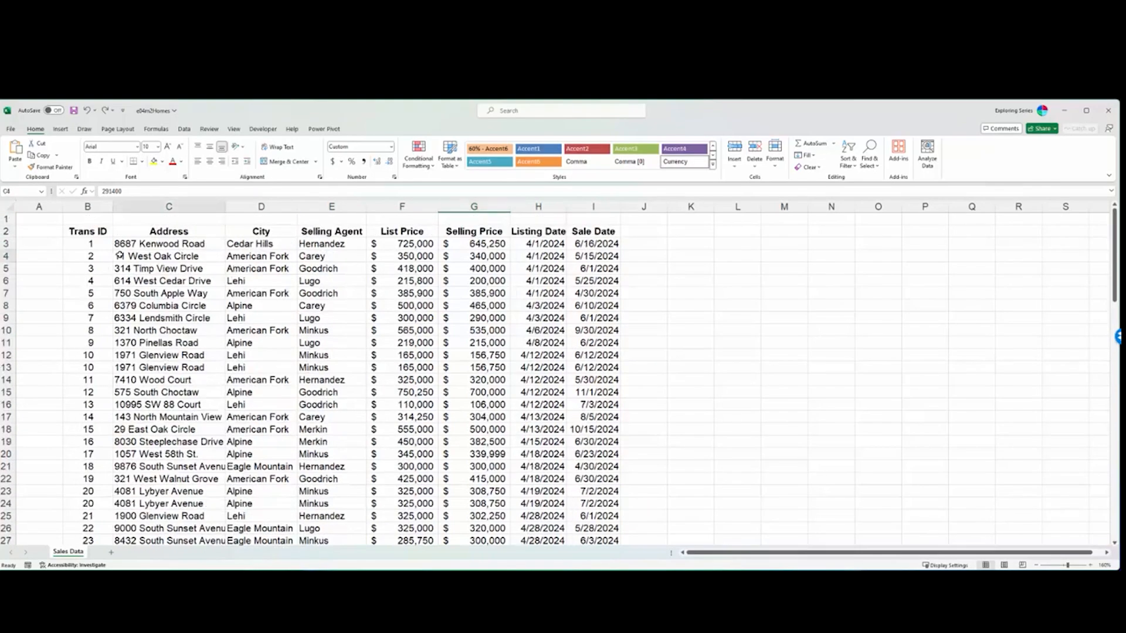
- Insert a table with headers from the sales data in B2:I91 and select List Price cell F9 inside it
click(90, 227)
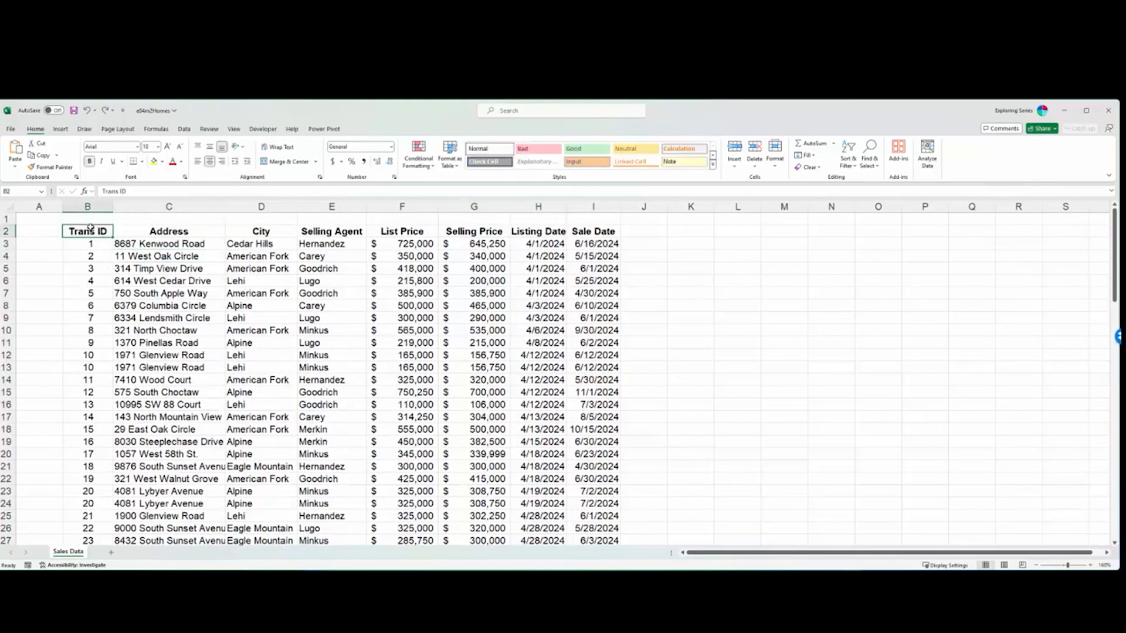
key(ctrl+shift+Right)
key(ctrl+shift+Down)
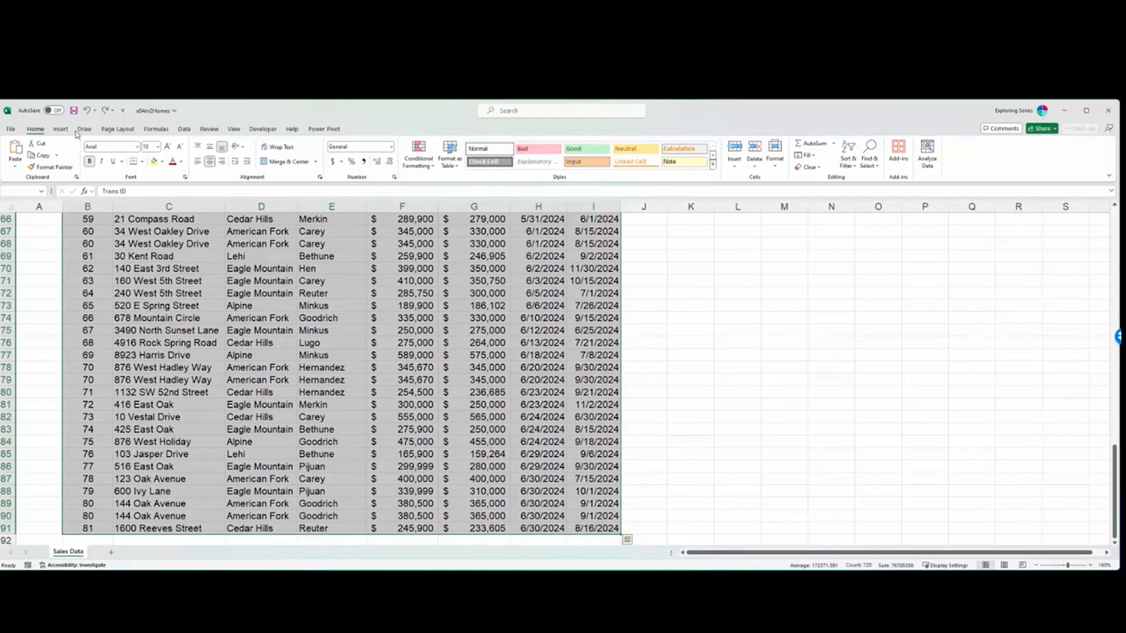
click(60, 130)
click(83, 151)
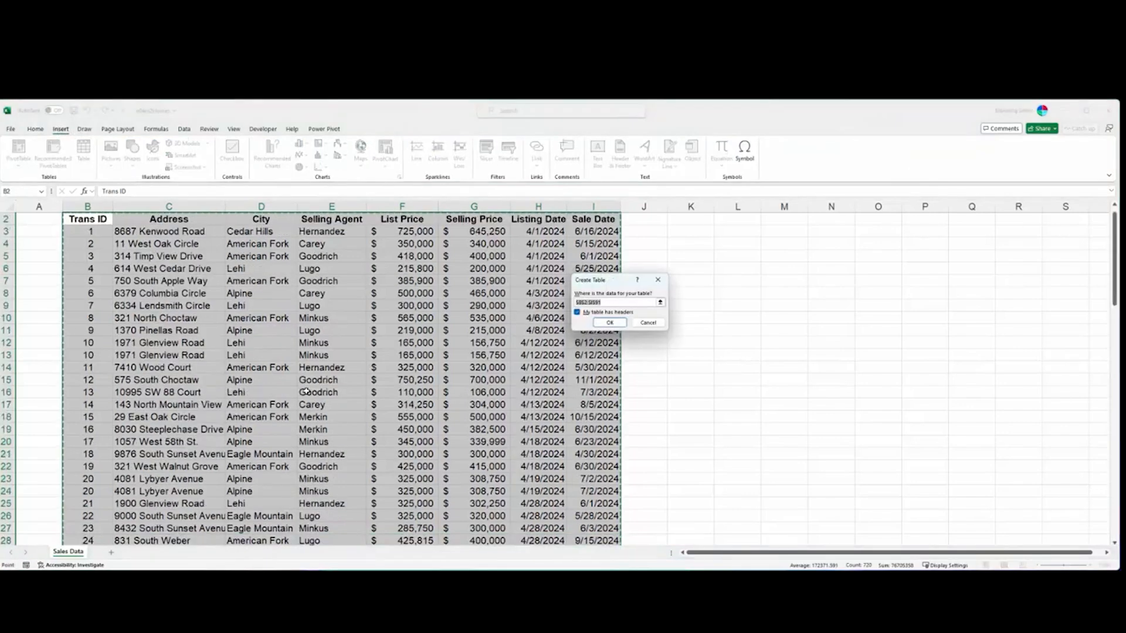
click(611, 322)
scroll(525, 347, down, 14)
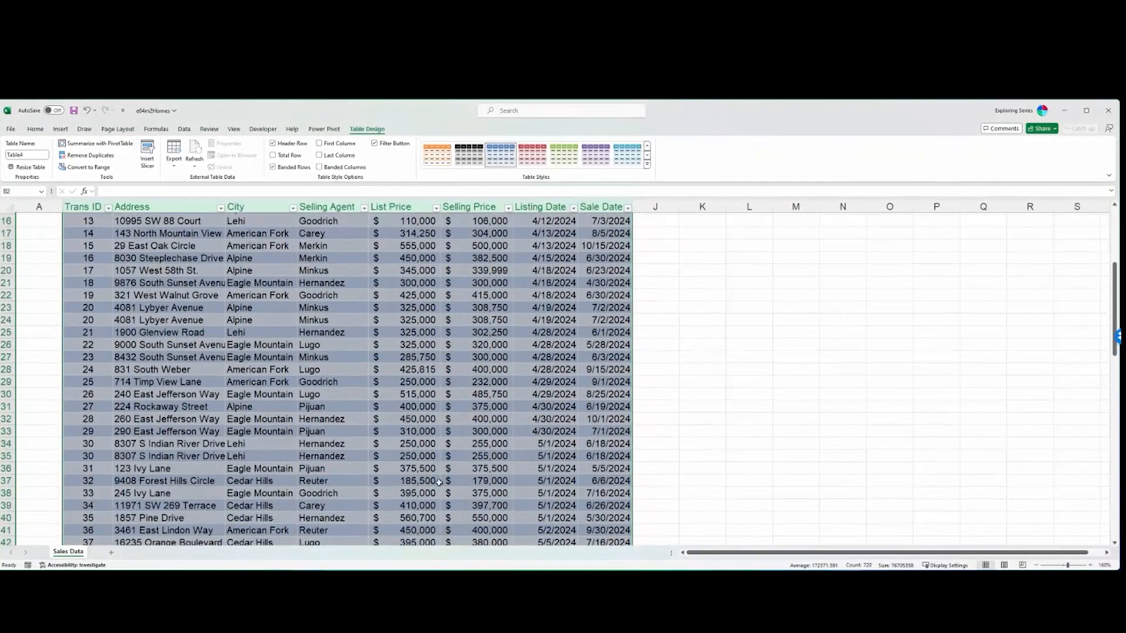
scroll(430, 515, up, 14)
scroll(431, 516, up, 1)
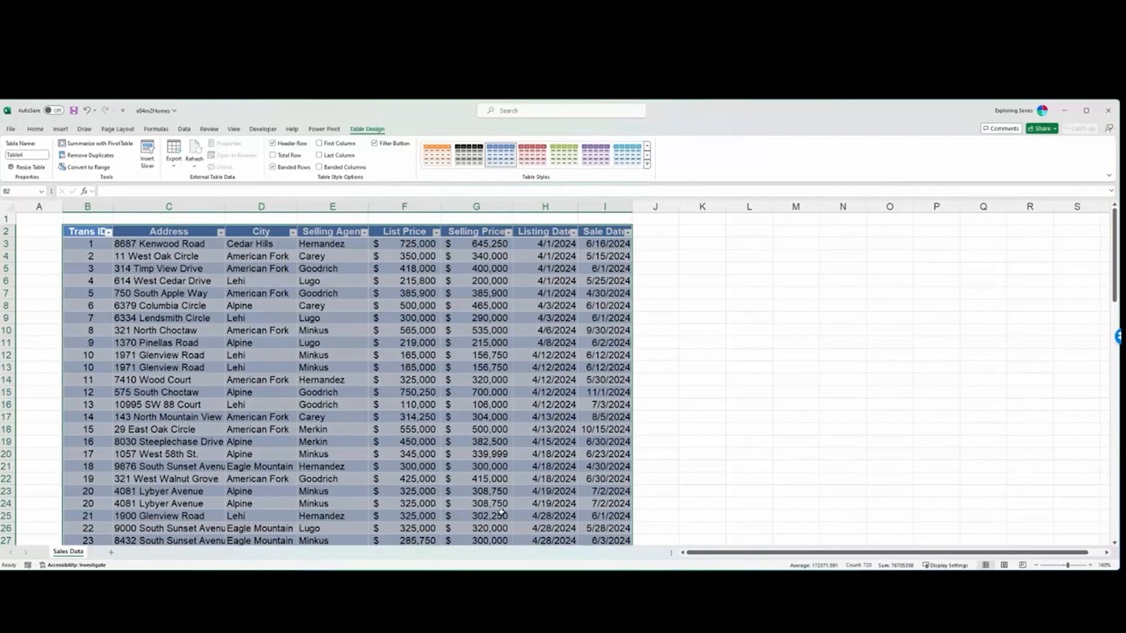
click(375, 320)
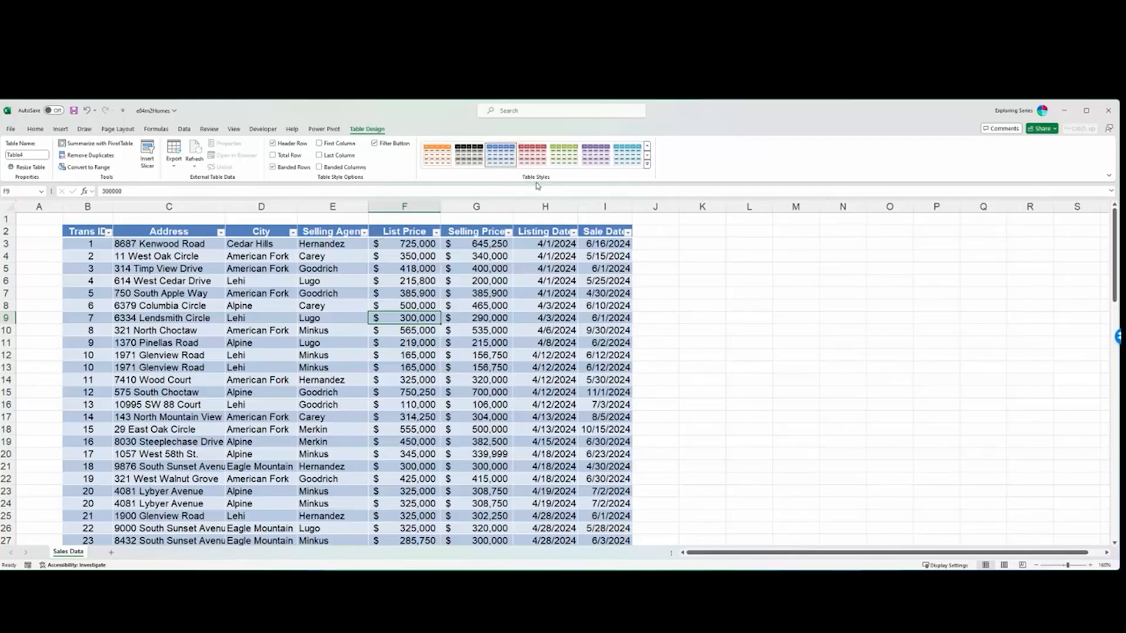
- Try the black and green Medium styles on the sales table and select cell N10 outside it
click(472, 157)
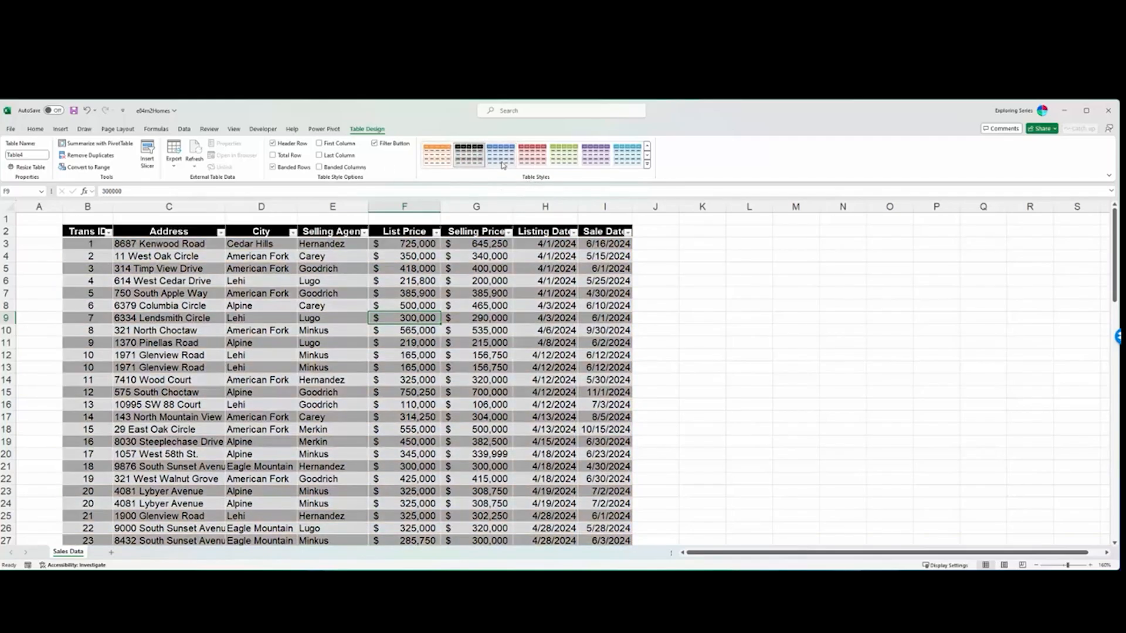
click(564, 156)
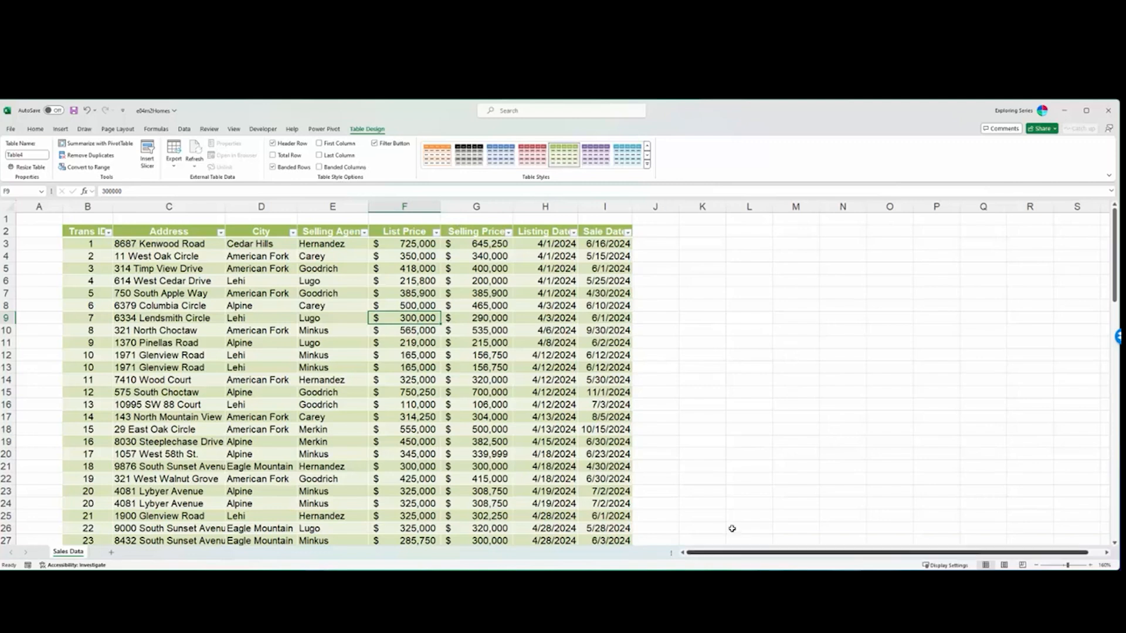
click(837, 333)
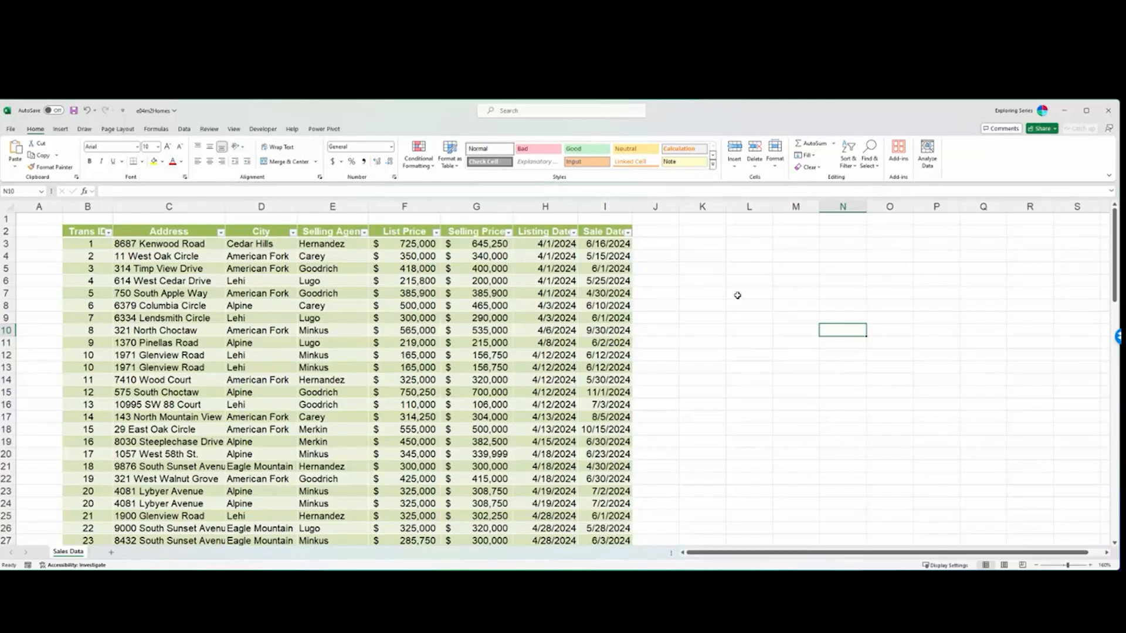
- Examine when the table design tools are available by alternating between cells inside and outside the table, ending in City cell D7
click(450, 318)
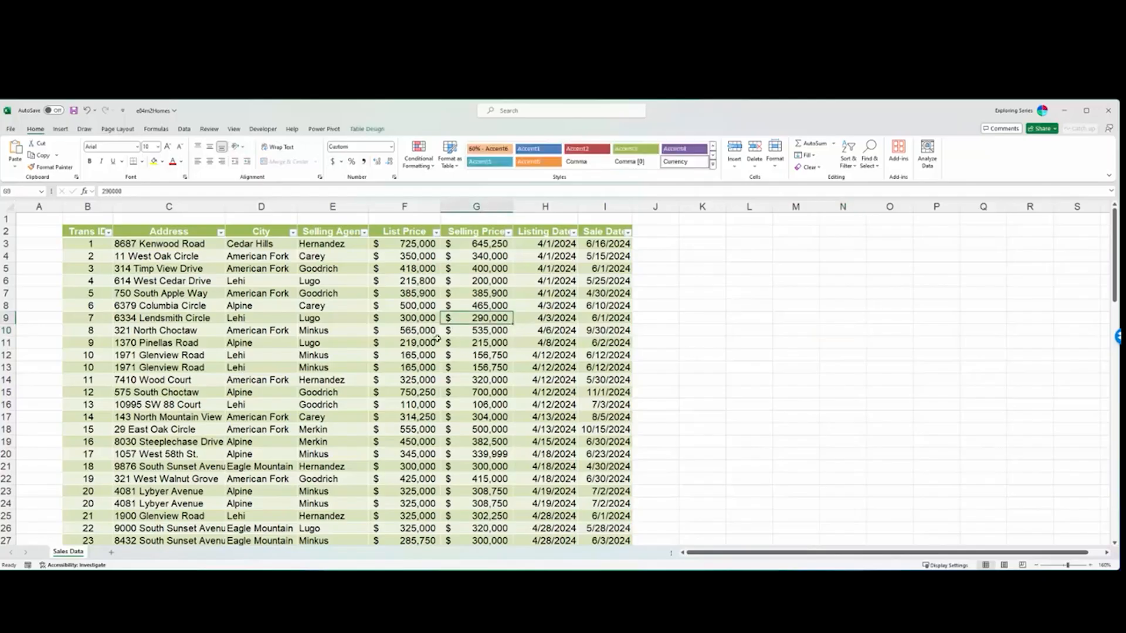
click(368, 128)
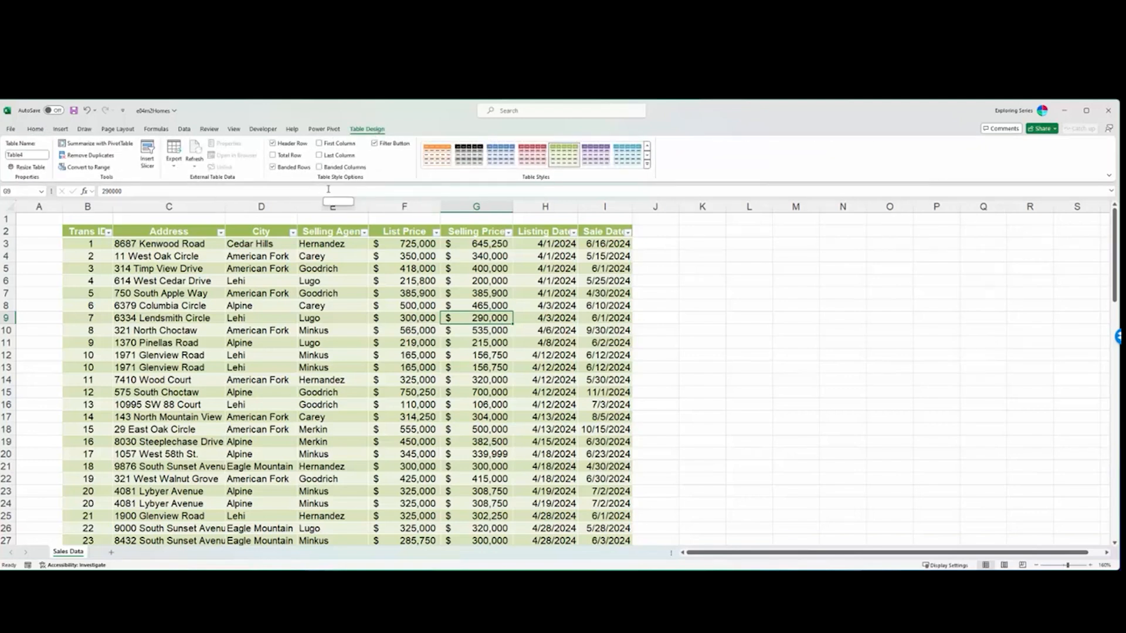
click(842, 331)
click(317, 329)
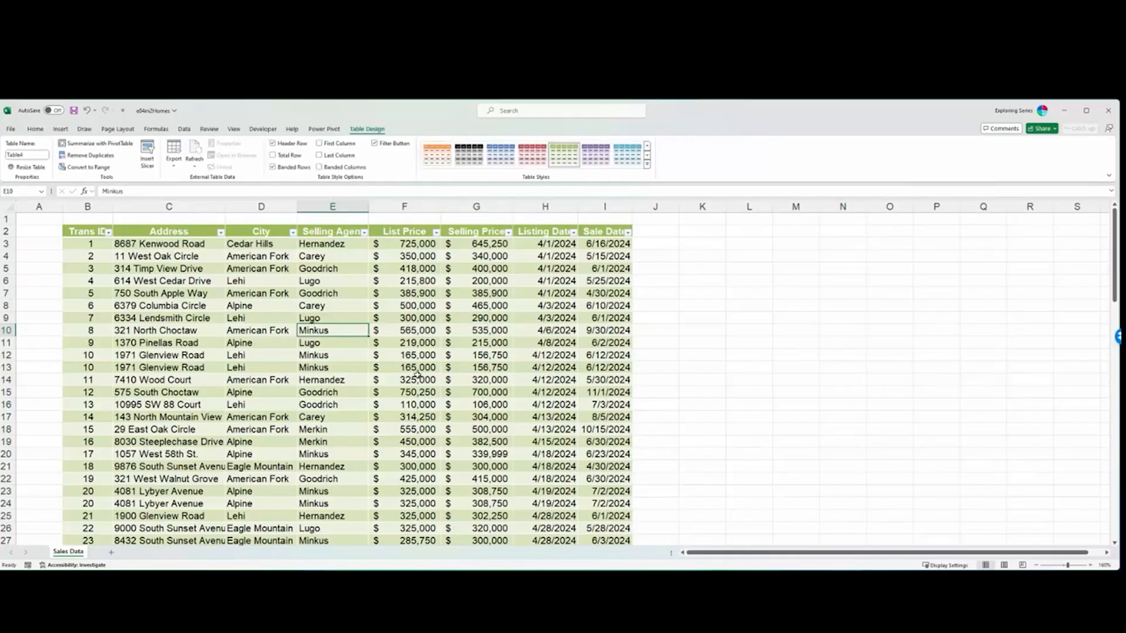
click(890, 317)
click(230, 298)
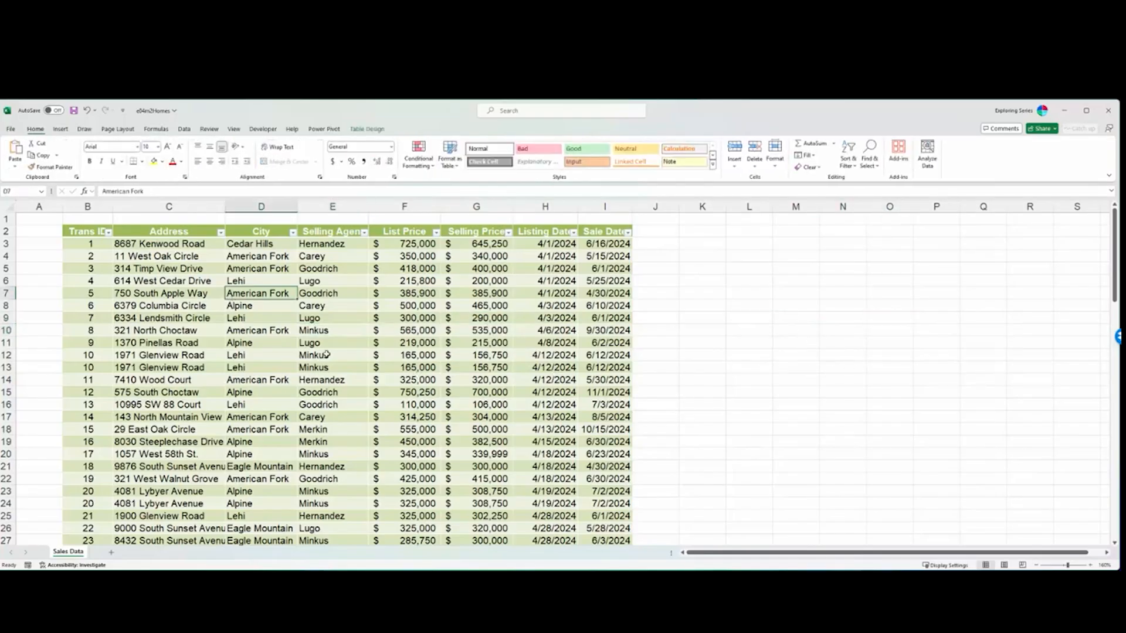
click(373, 128)
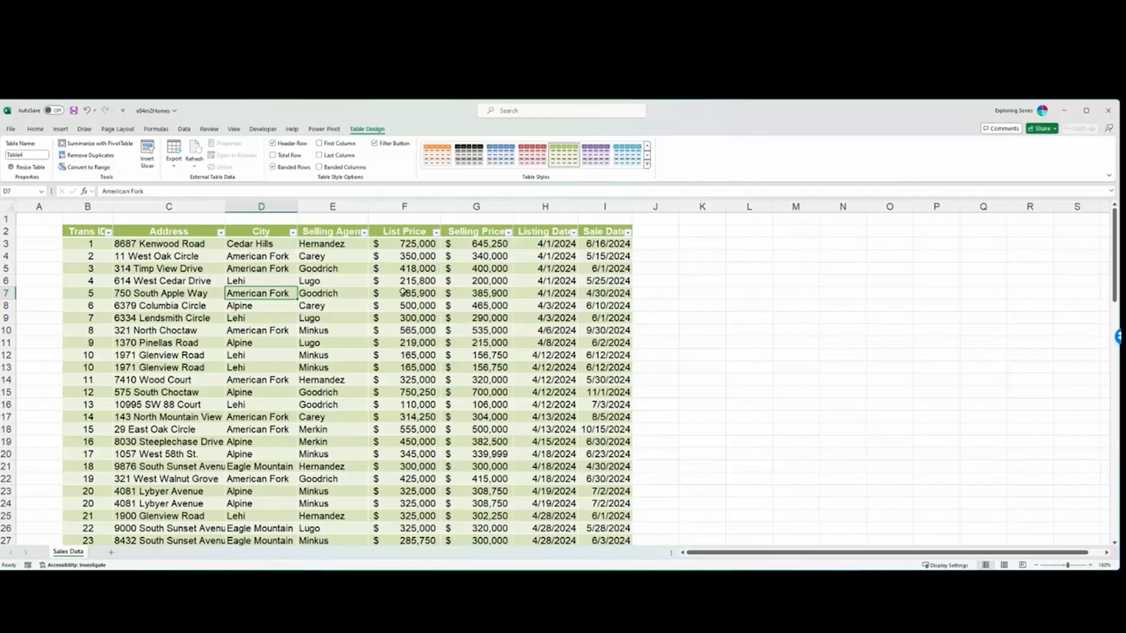
- Try the teal Medium style and the blue and teal gridded Light styles on the sales table
click(502, 158)
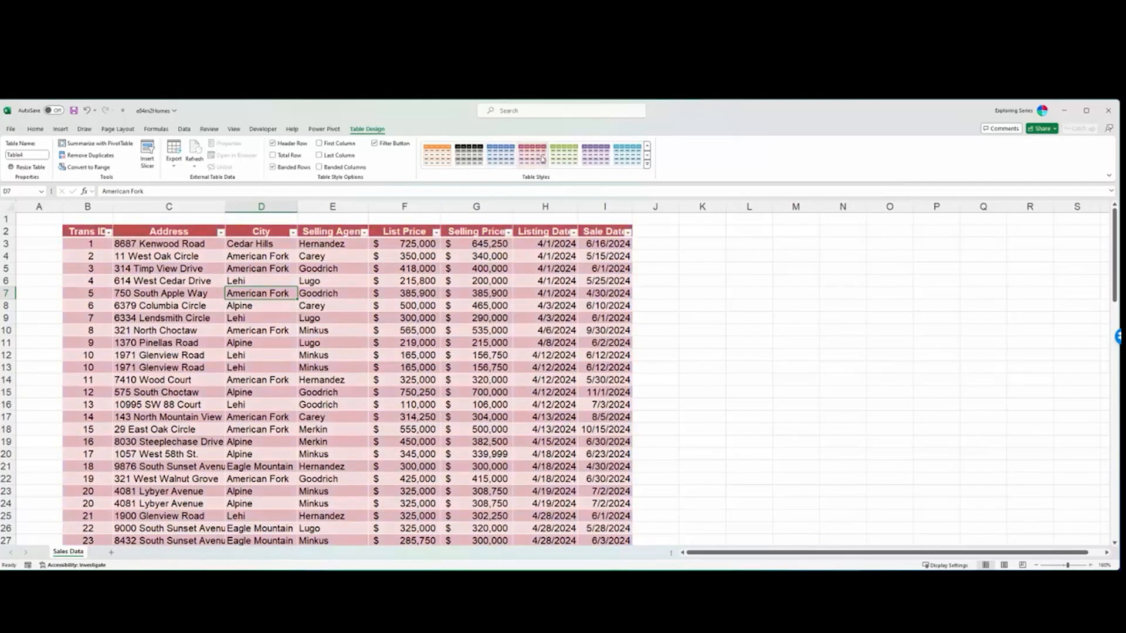
click(627, 155)
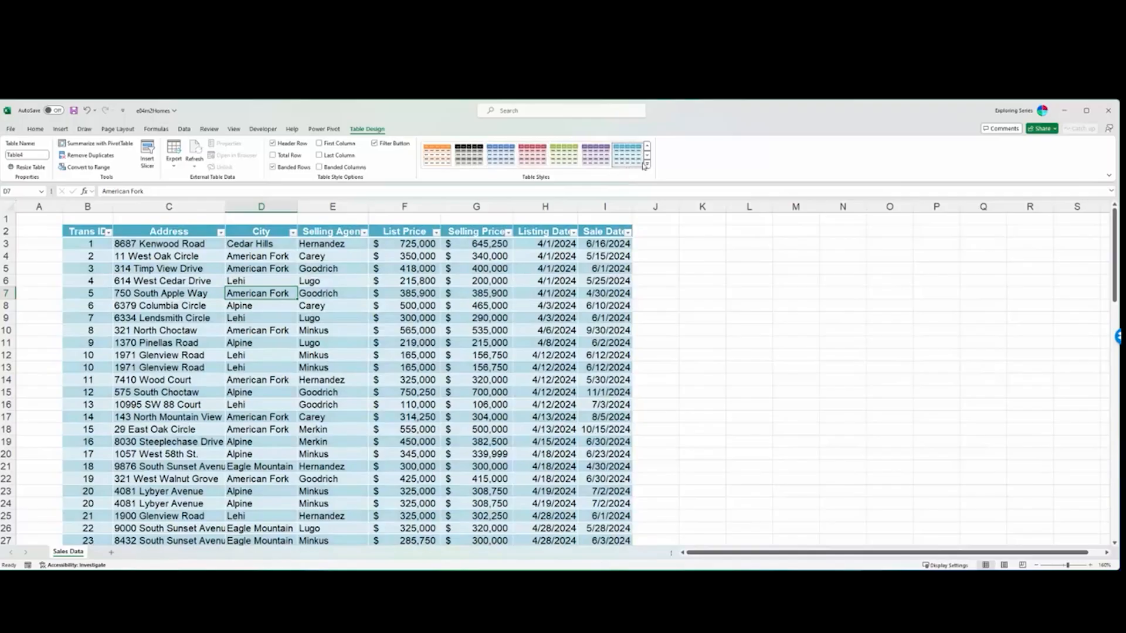
click(646, 164)
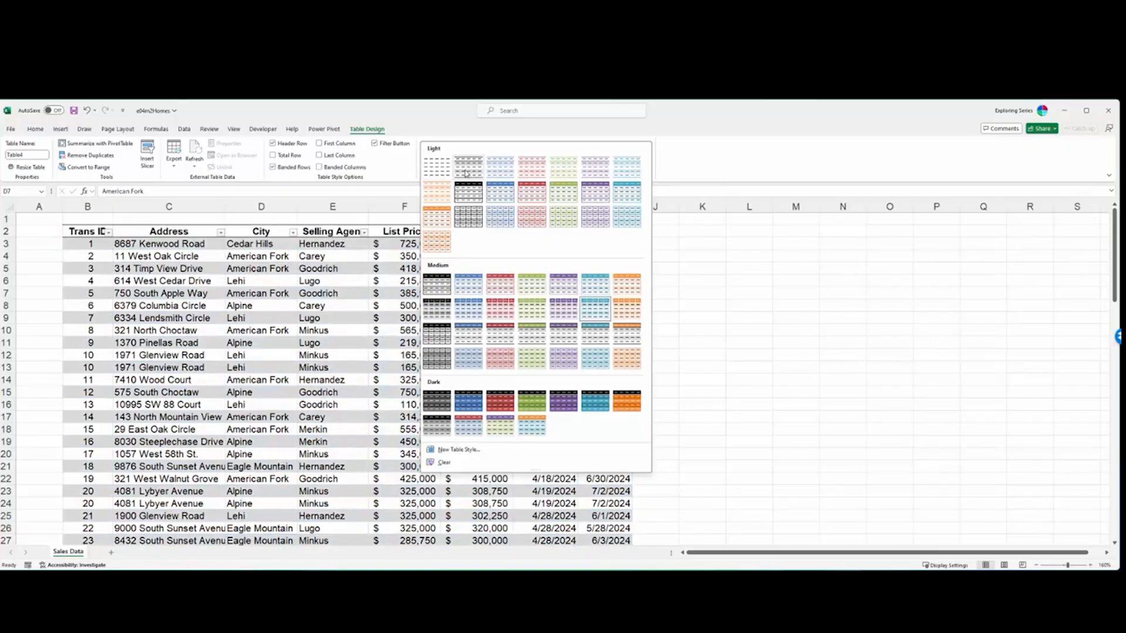
click(499, 218)
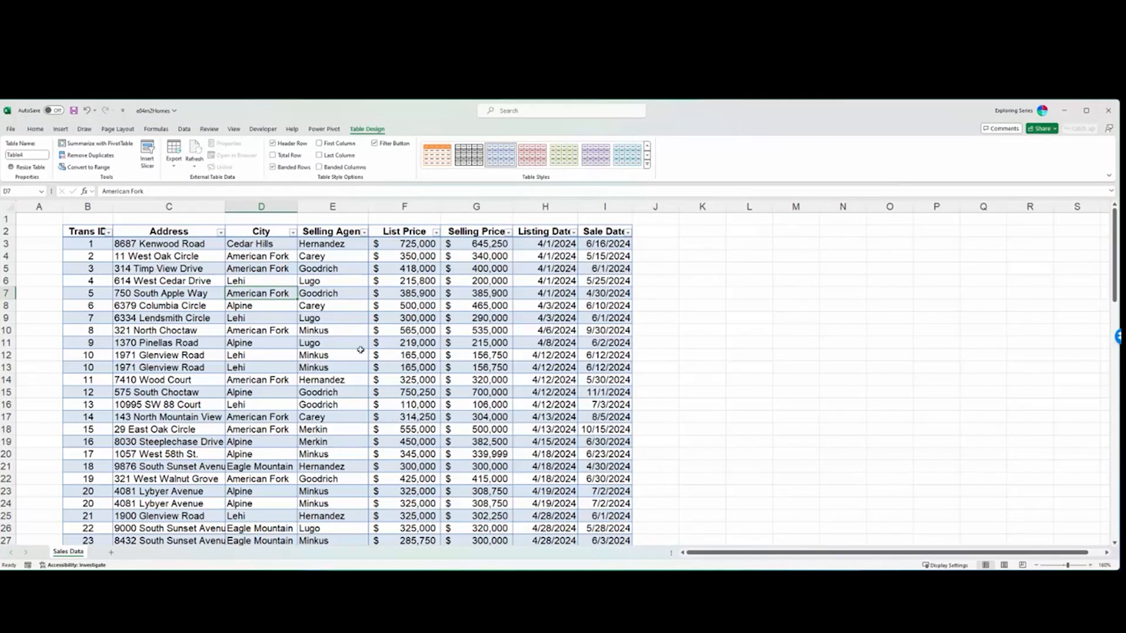
click(647, 165)
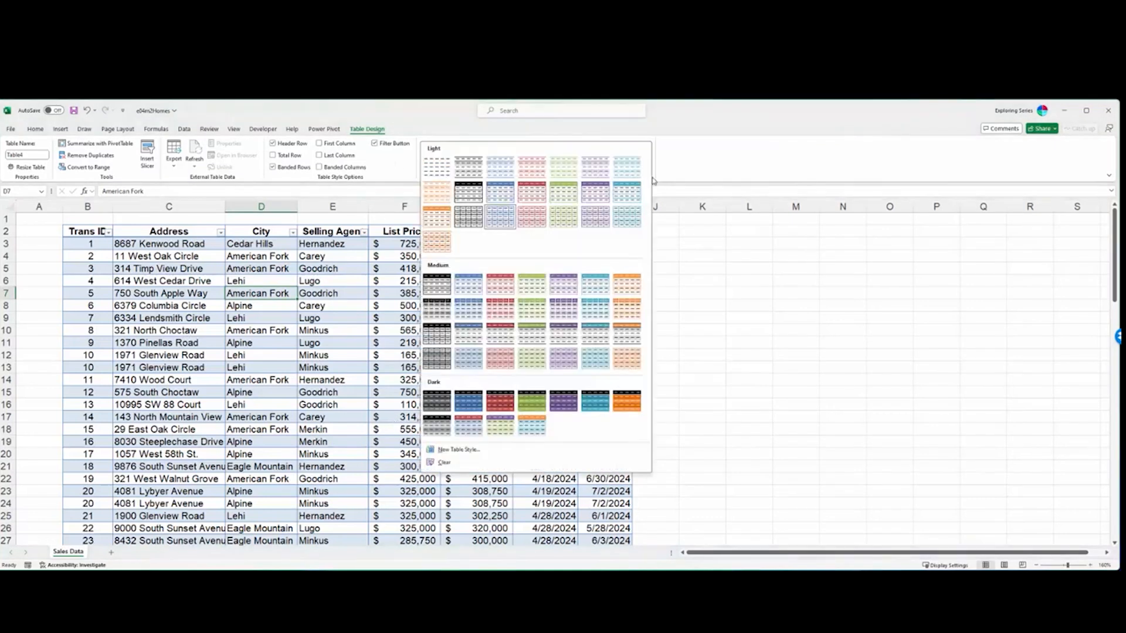
click(626, 218)
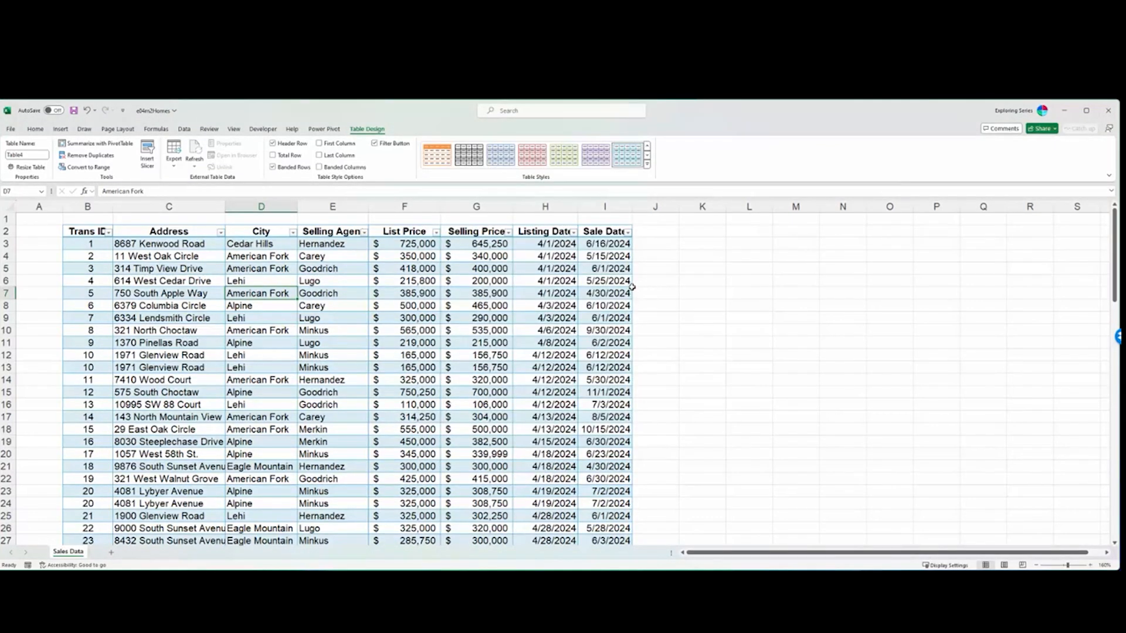
- Apply the blue style from the first row of the Medium table styles to the sales table
click(647, 164)
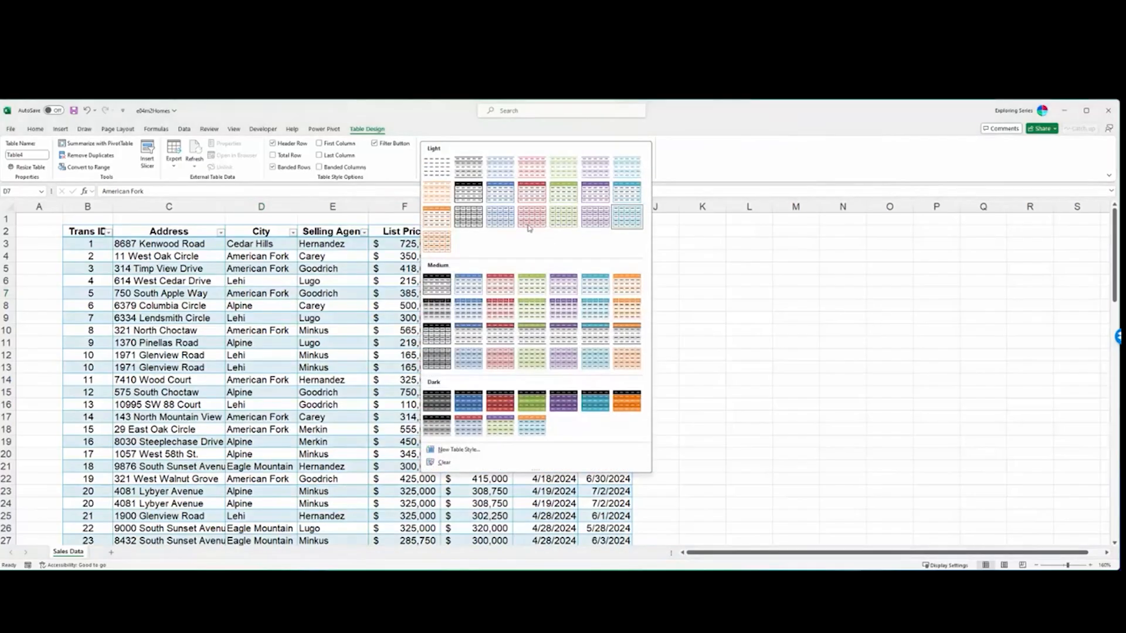
click(540, 307)
click(647, 165)
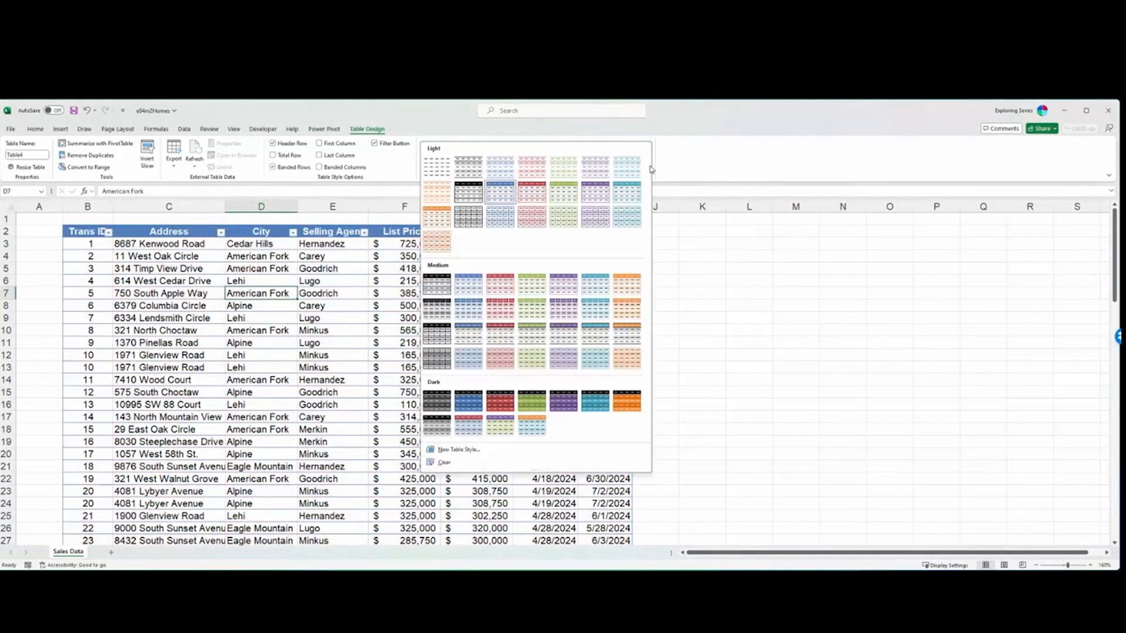
click(478, 285)
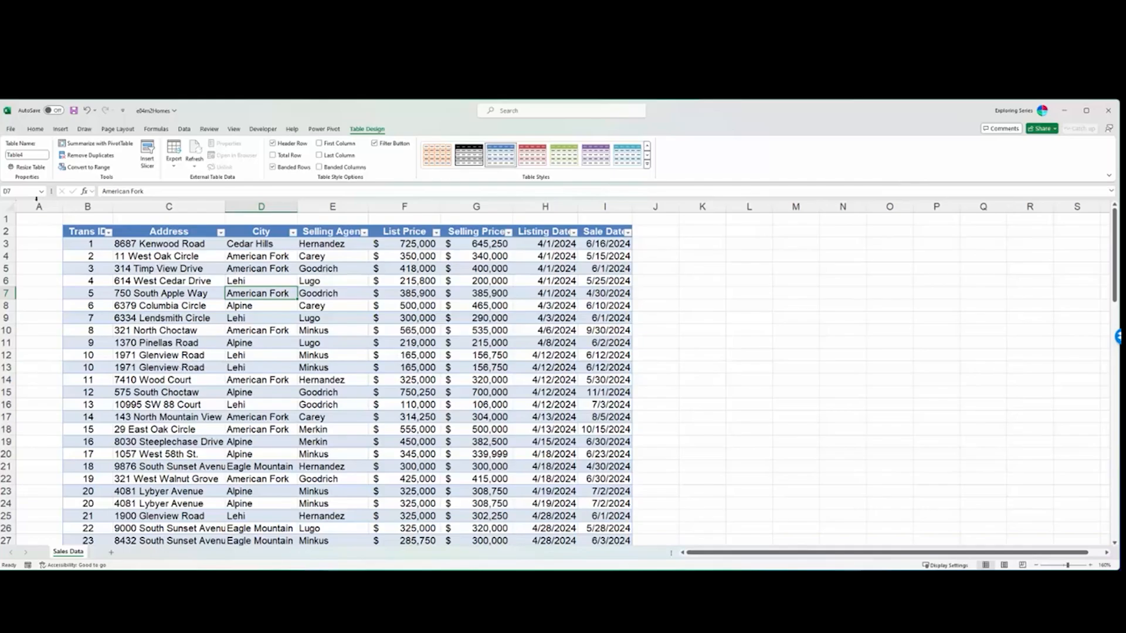
- Name the table Sales
click(35, 155)
click(33, 154)
text(Sal)
key(Return)
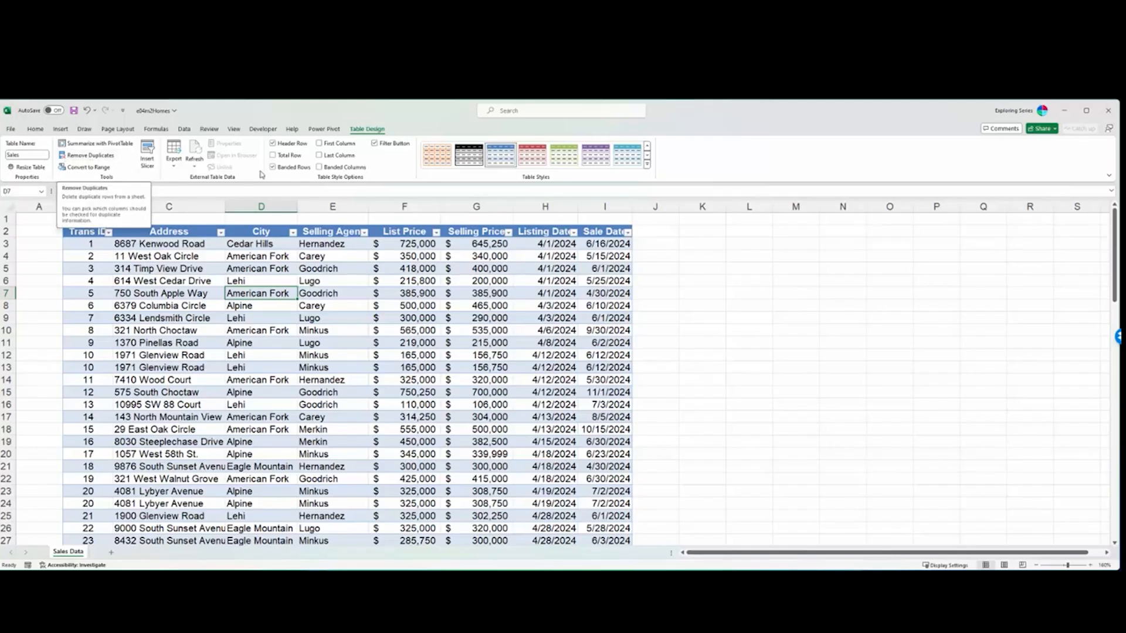
- Try to rename the table as Sales Agent, with a space in the name
click(30, 159)
click(29, 159)
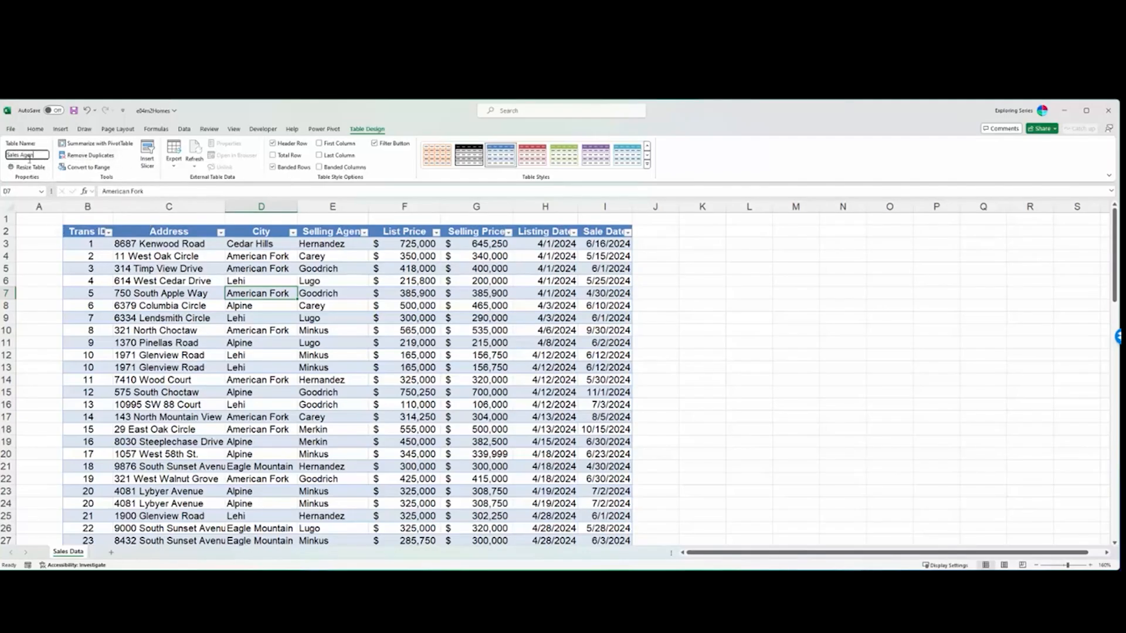
key(Return)
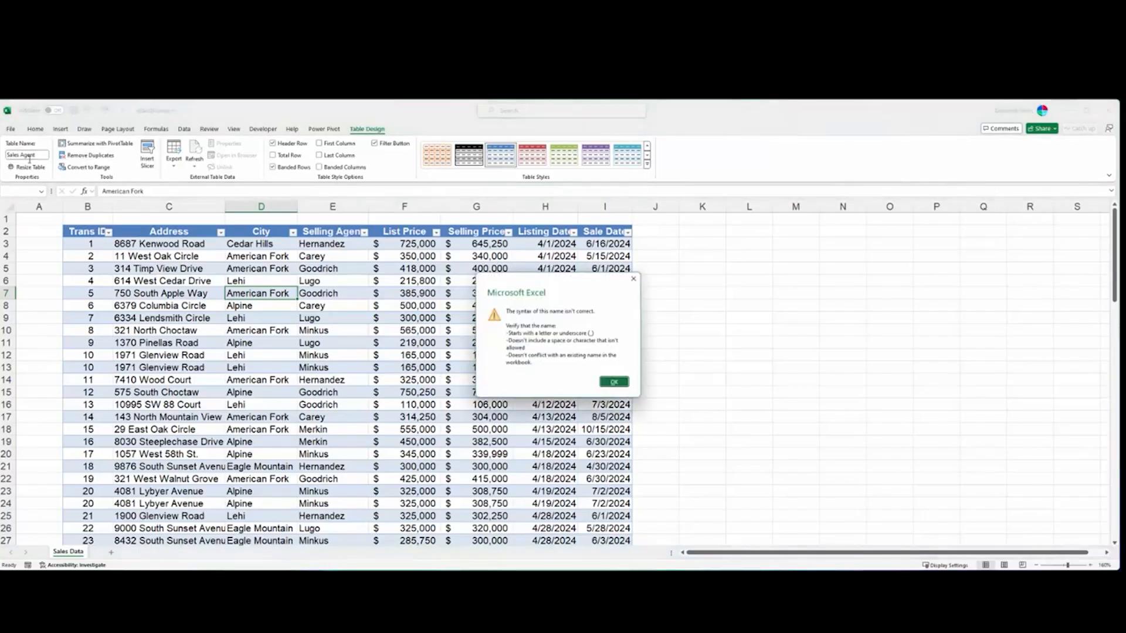
key(Return)
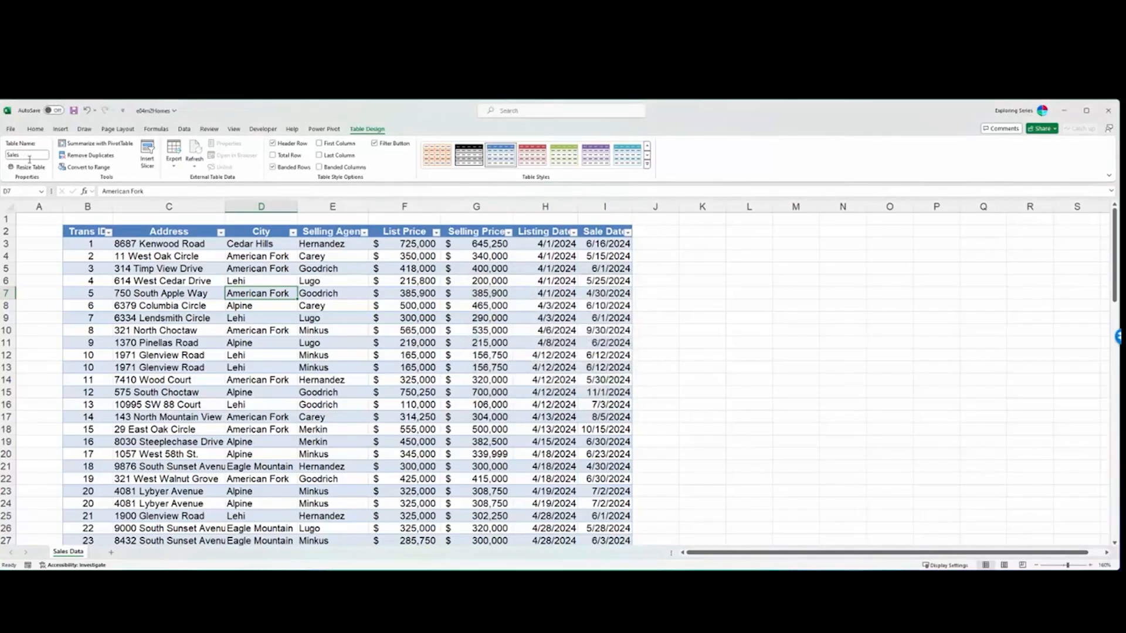
- Try to rename the table as Sales followed by a special character, and abandon the edit
click(29, 158)
click(30, 159)
click(29, 159)
key(Return)
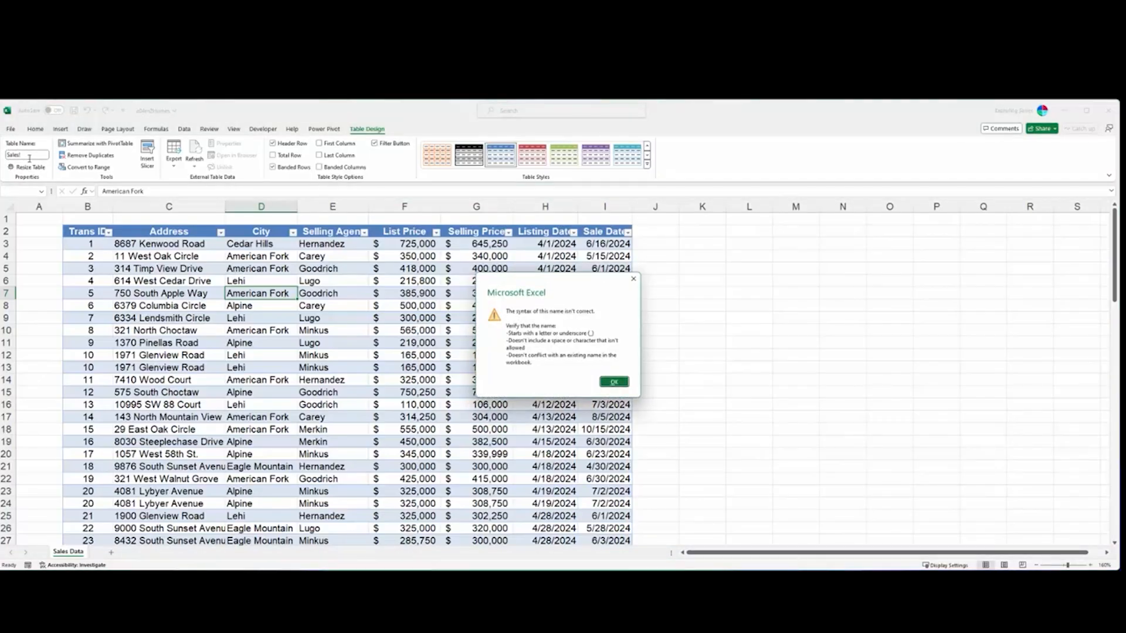
key(Return)
key(Escape)
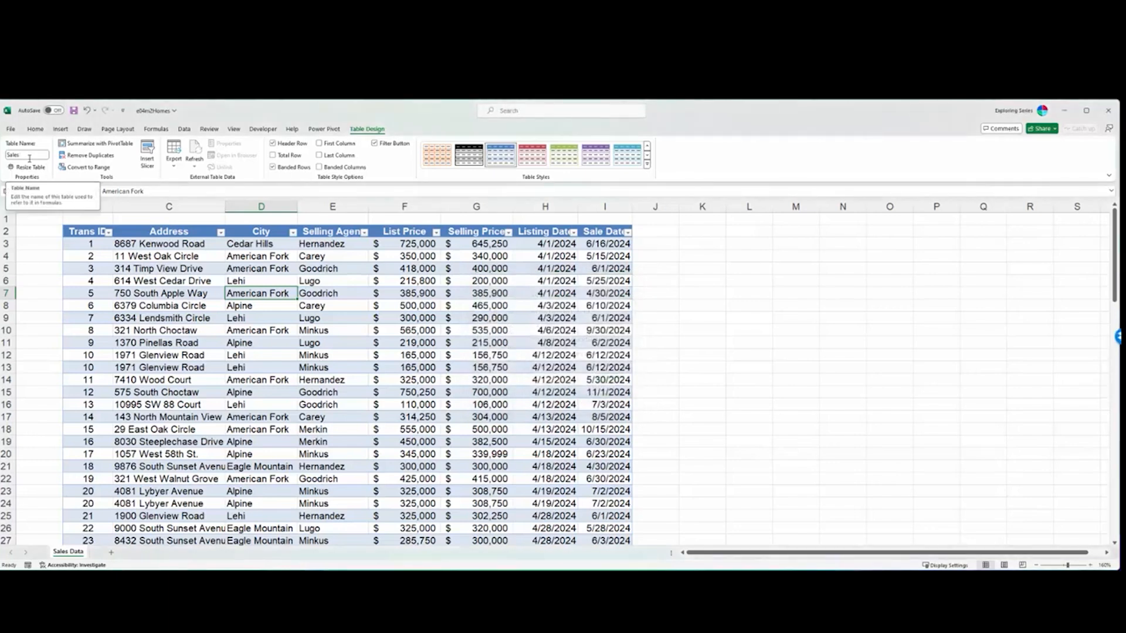
- Rename the table as Sales_Total, using an underscore in place of a space
click(32, 155)
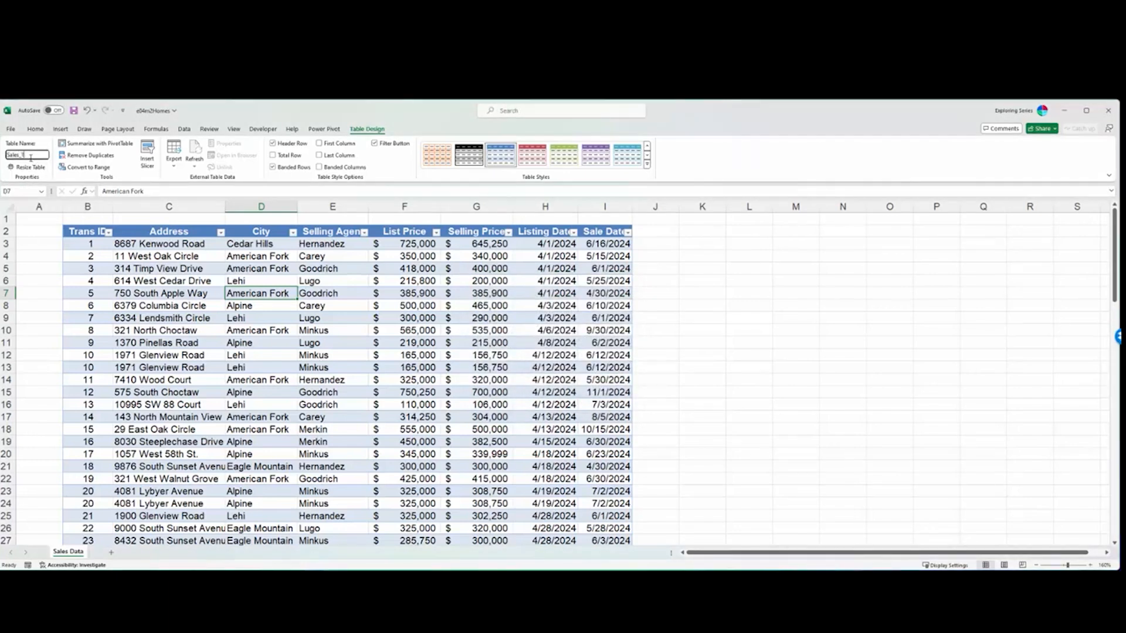
key(Return)
- Test the table name in cell L5 with the formula =Sales_Total, and clear the formula again
click(762, 269)
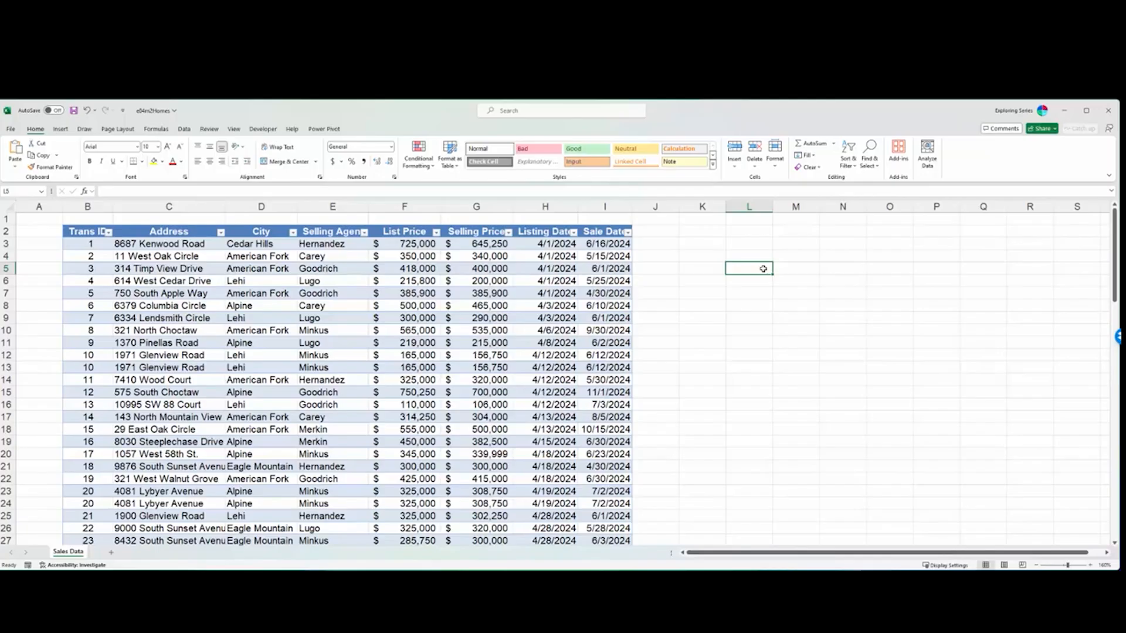
text(=)
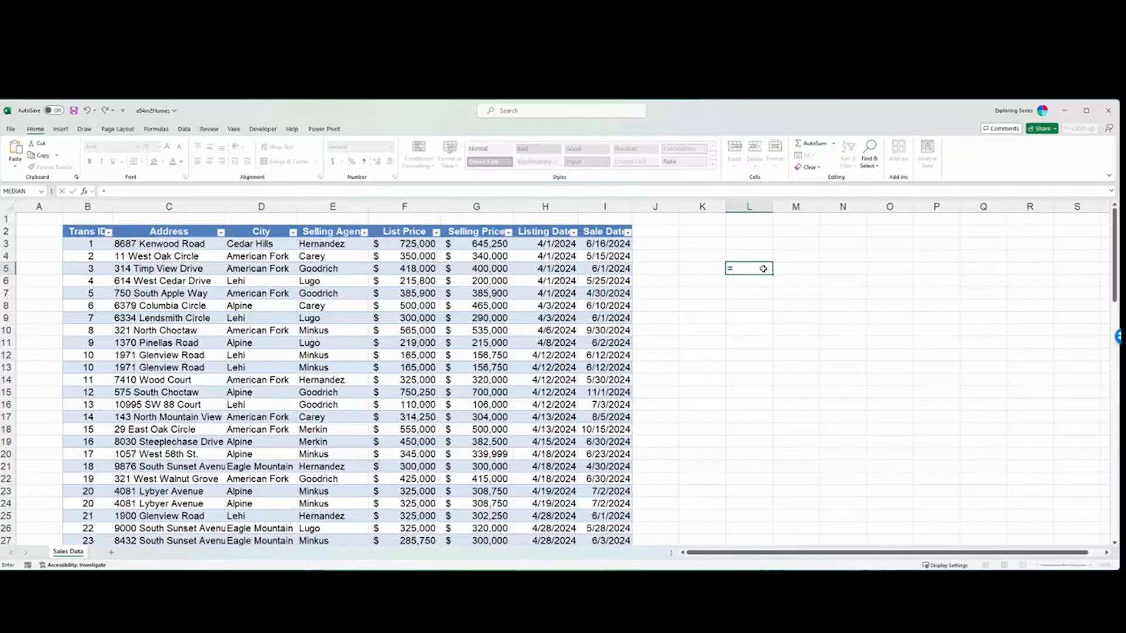
text(Sales_Total)
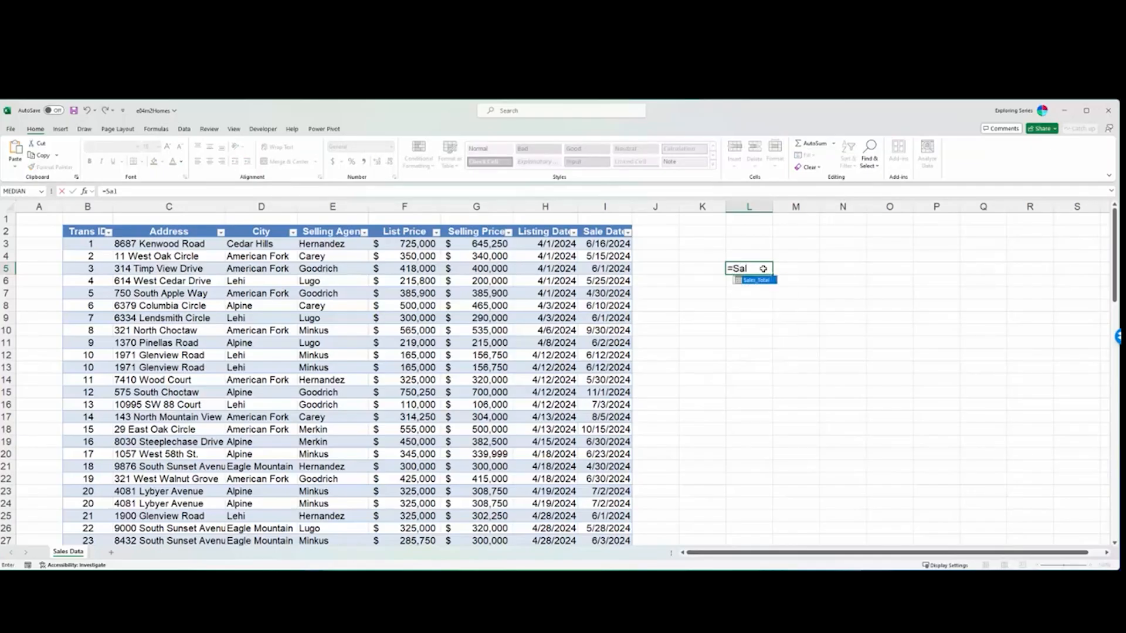
key(Tab)
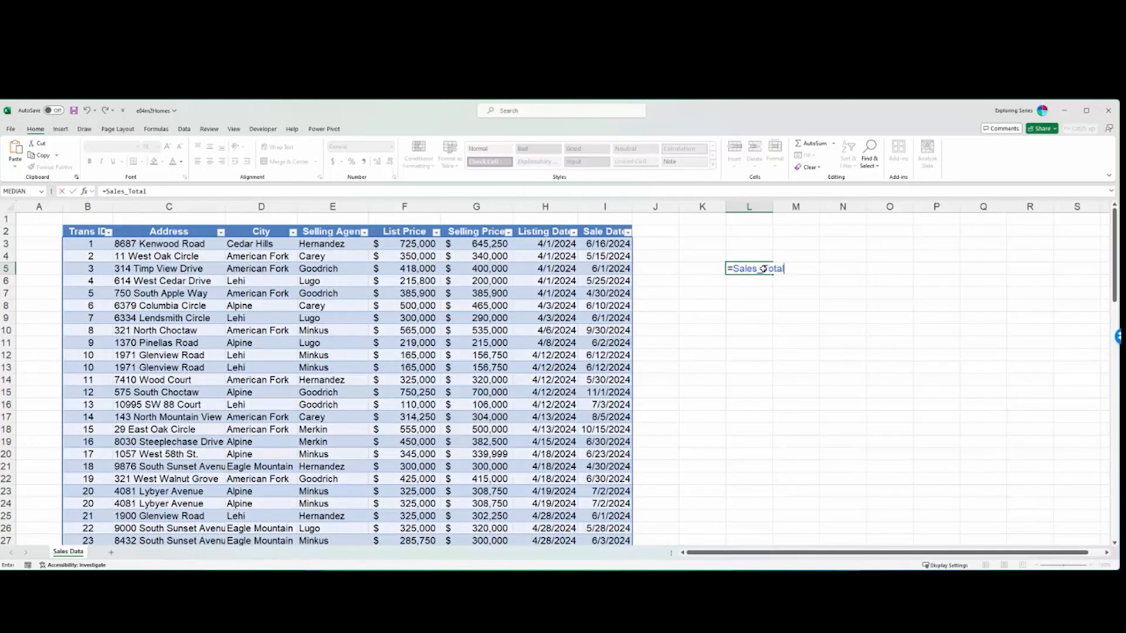
key(Return)
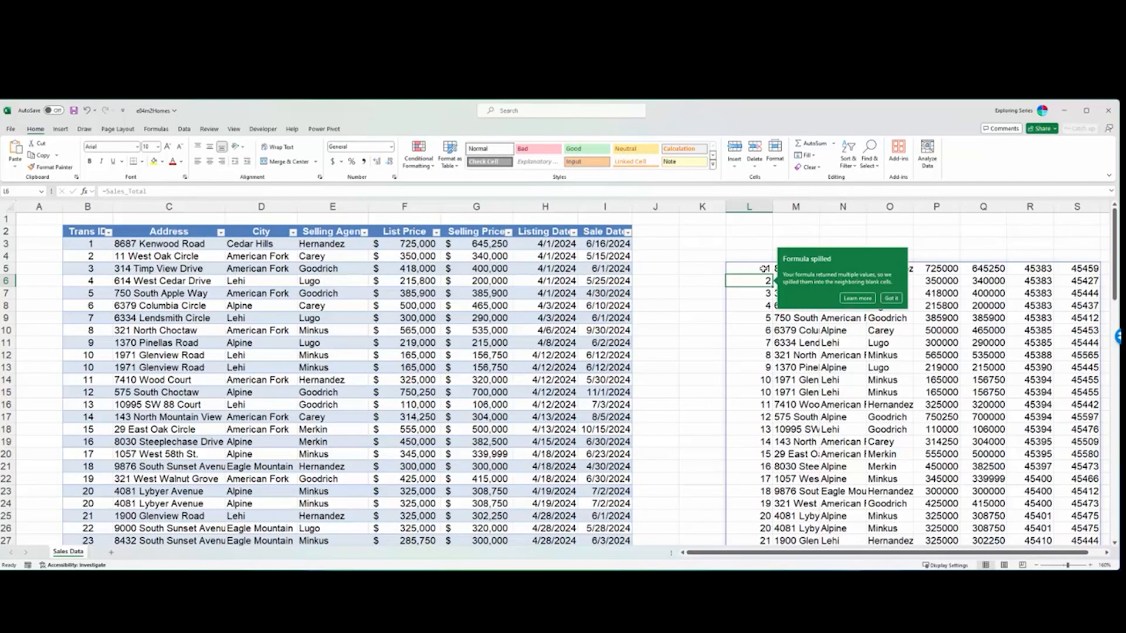
click(890, 299)
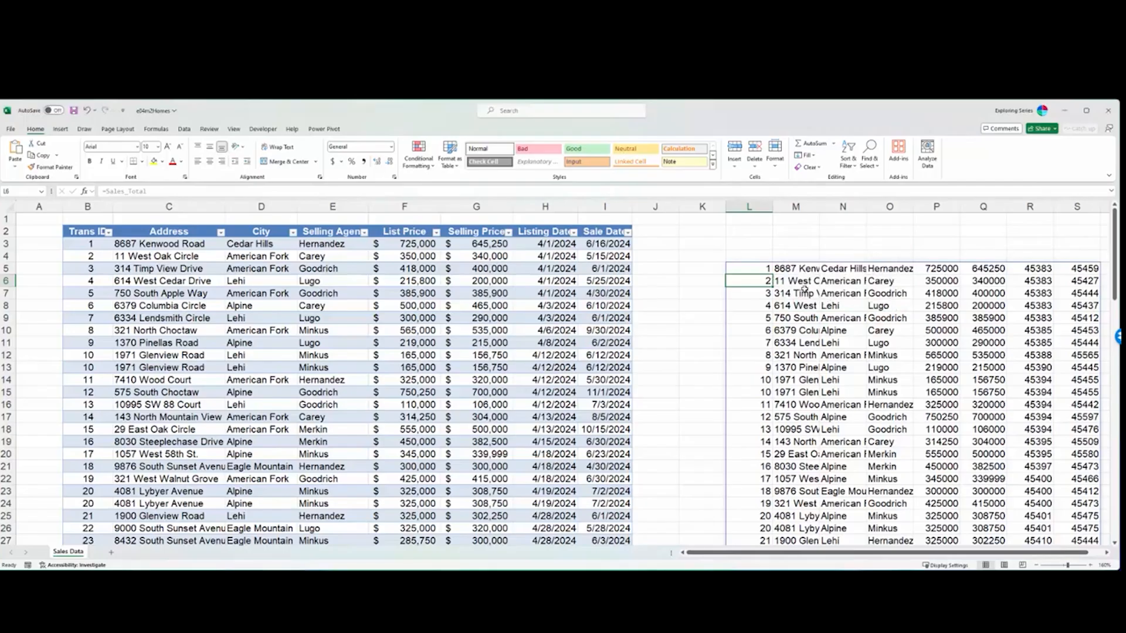
click(759, 270)
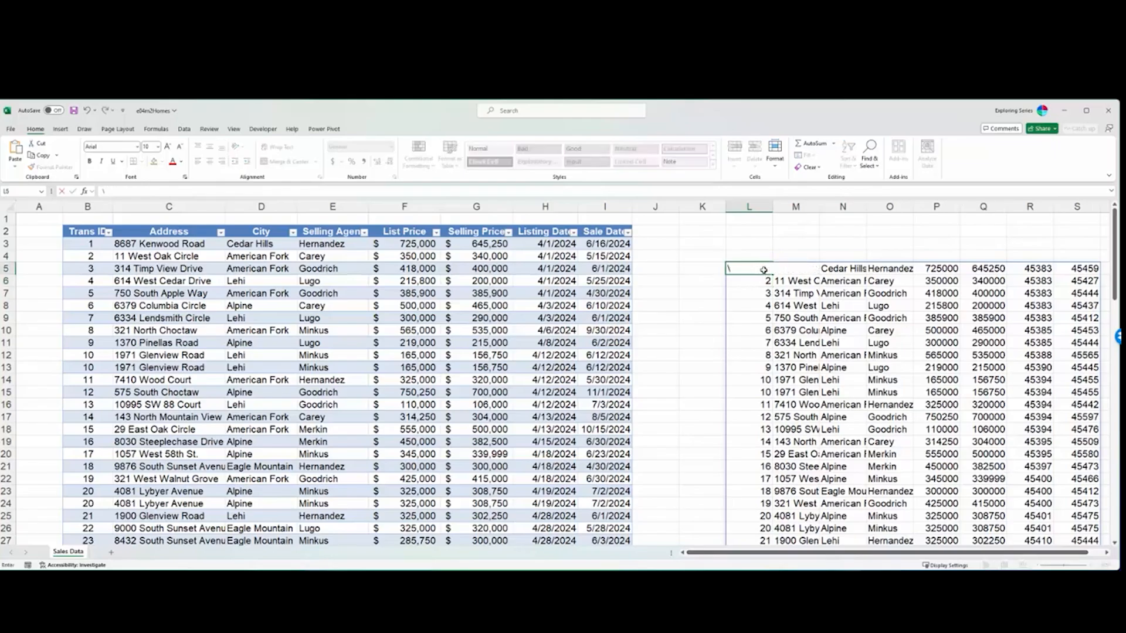
key(Delete)
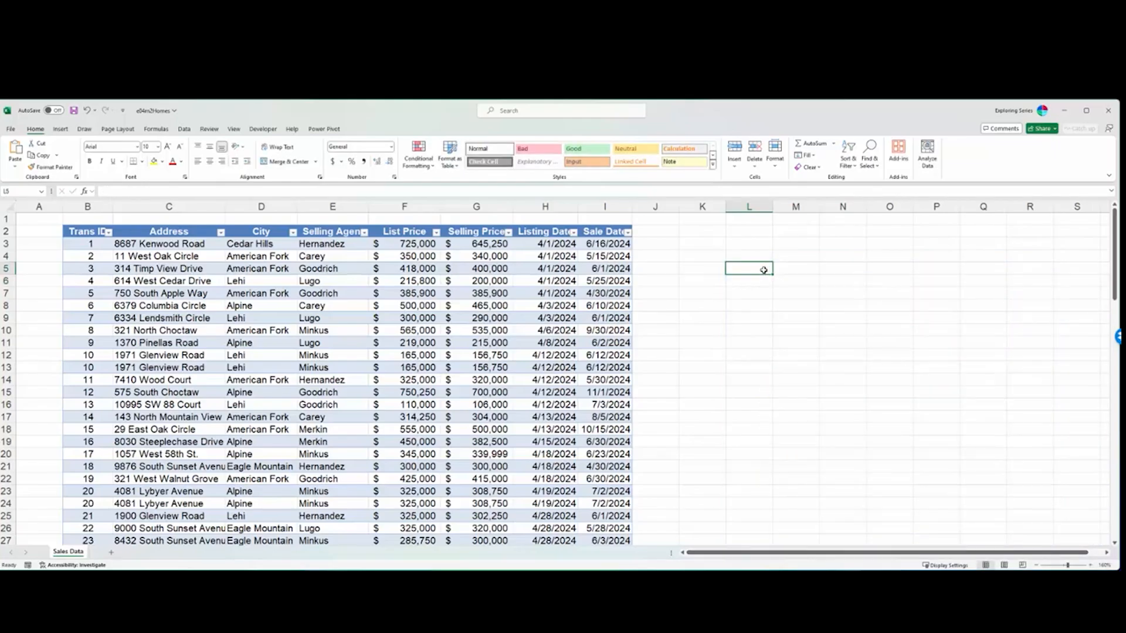
text(=Sale)
key(Tab)
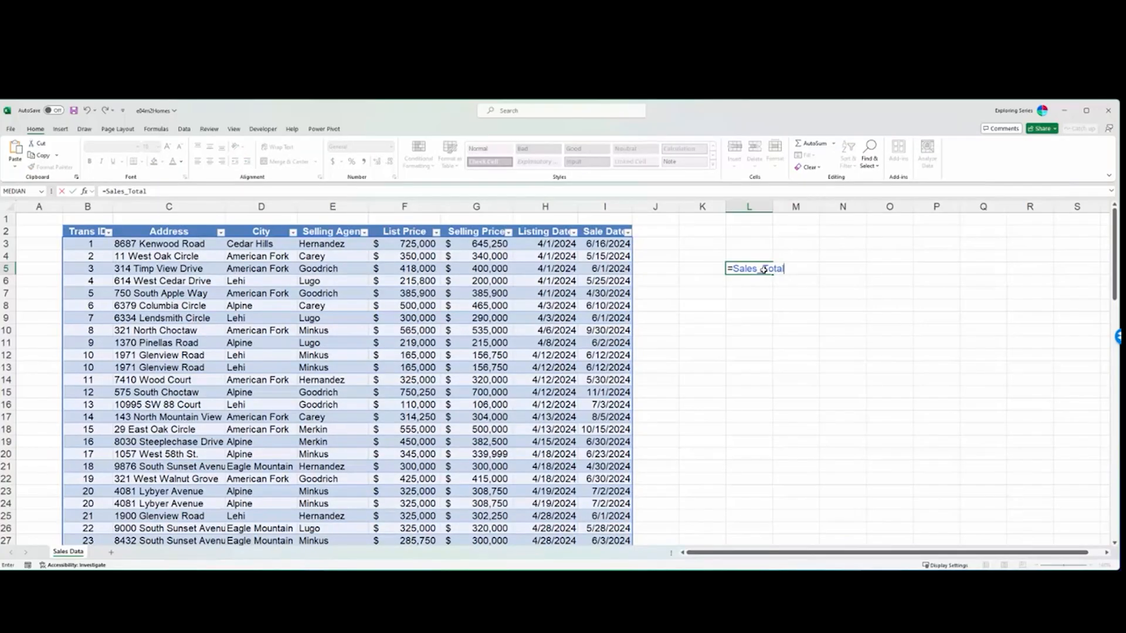
key(BackSpace)
key(BackSpace)
key(BackSpace)
key(BackSpace)
key(BackSpace)
key(BackSpace)
key(BackSpace)
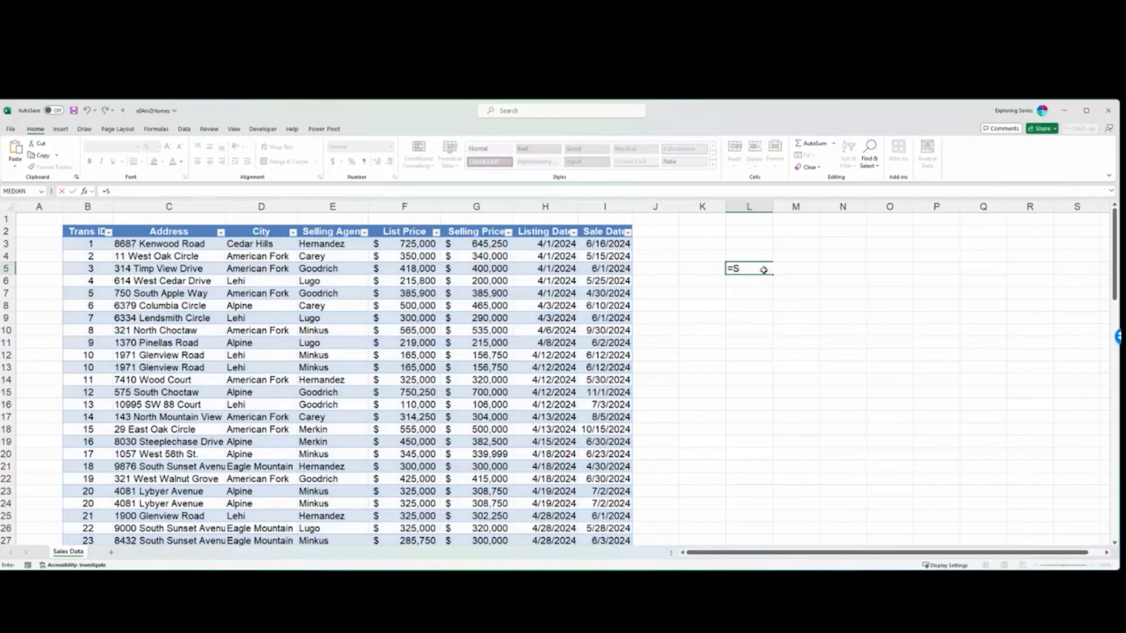
- Try a VLOOKUP formula in cell L5 using L3 as the lookup value and Sales_Total as the table array, and abandon the entry
text(vlook)
key(Tab)
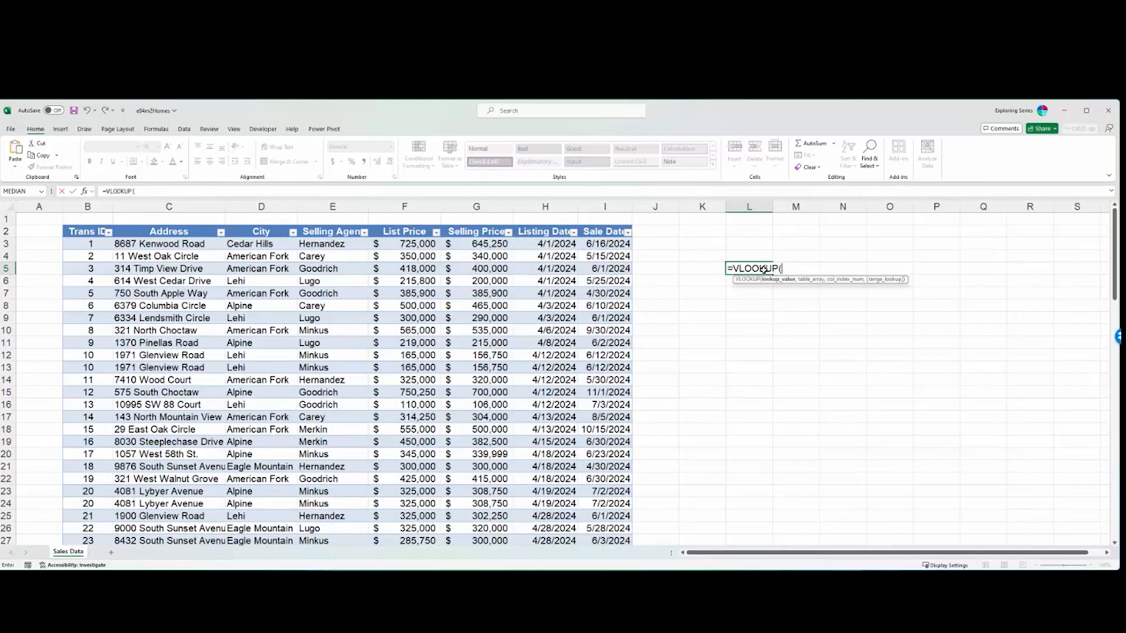
click(751, 245)
text(,)
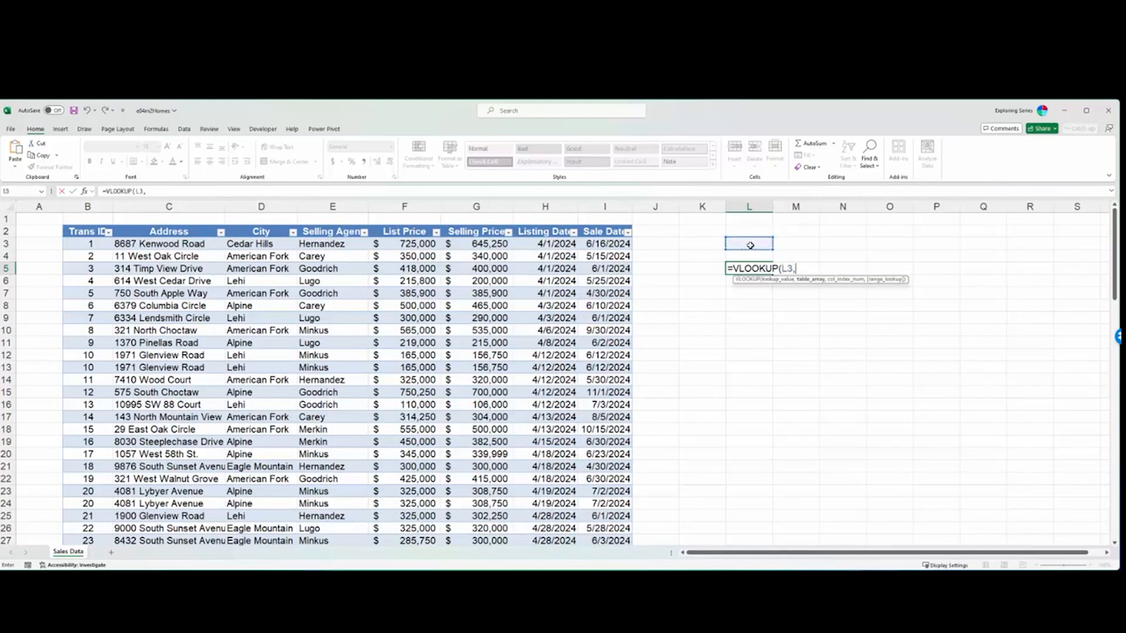
text(sale)
key(Tab)
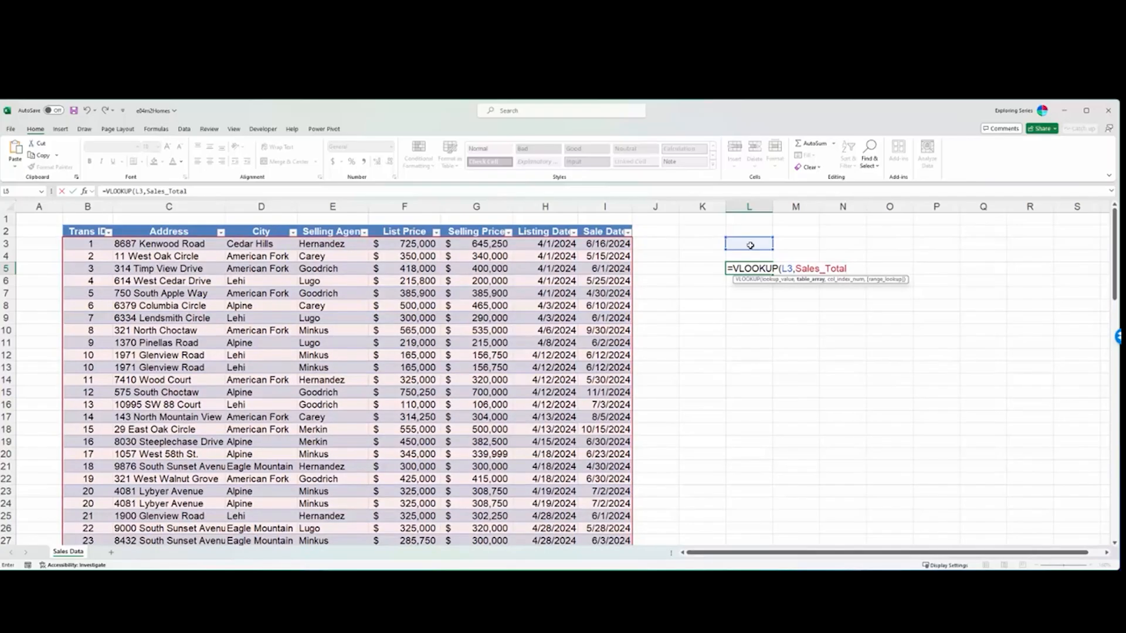
key(Escape)
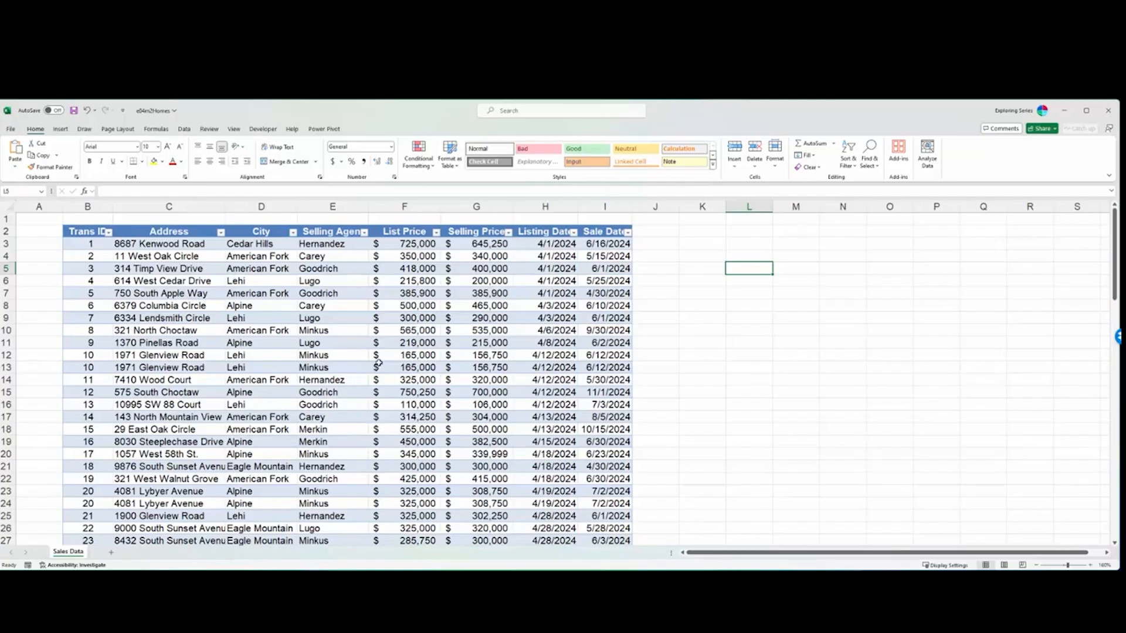
- Insert a new column before Selling Agent and give it the header First Name
click(332, 206)
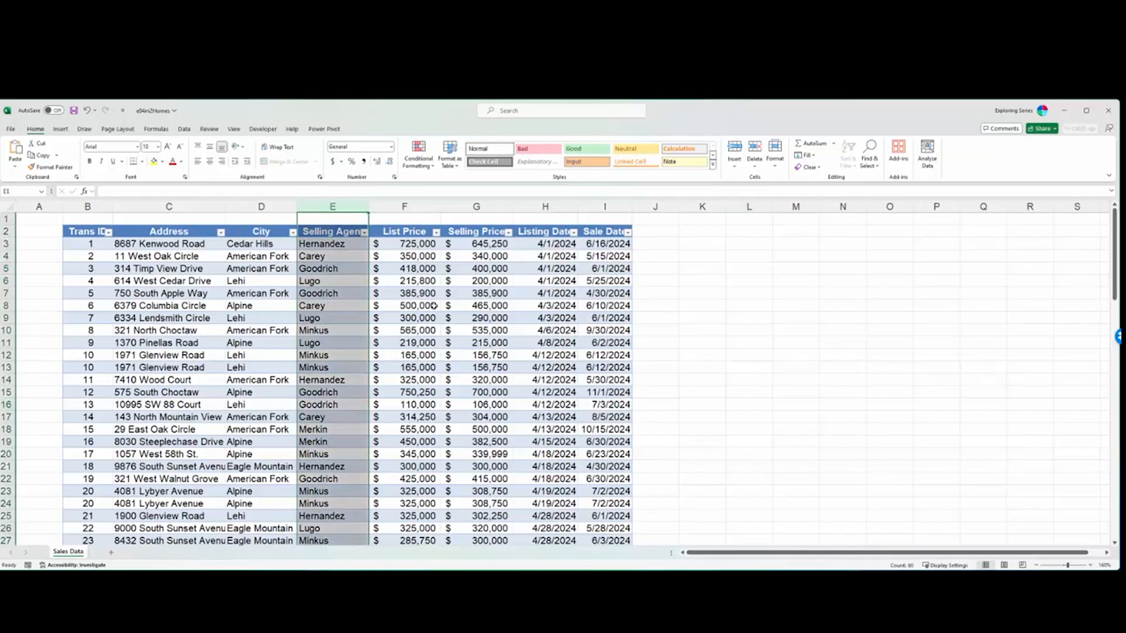
right_click(330, 206)
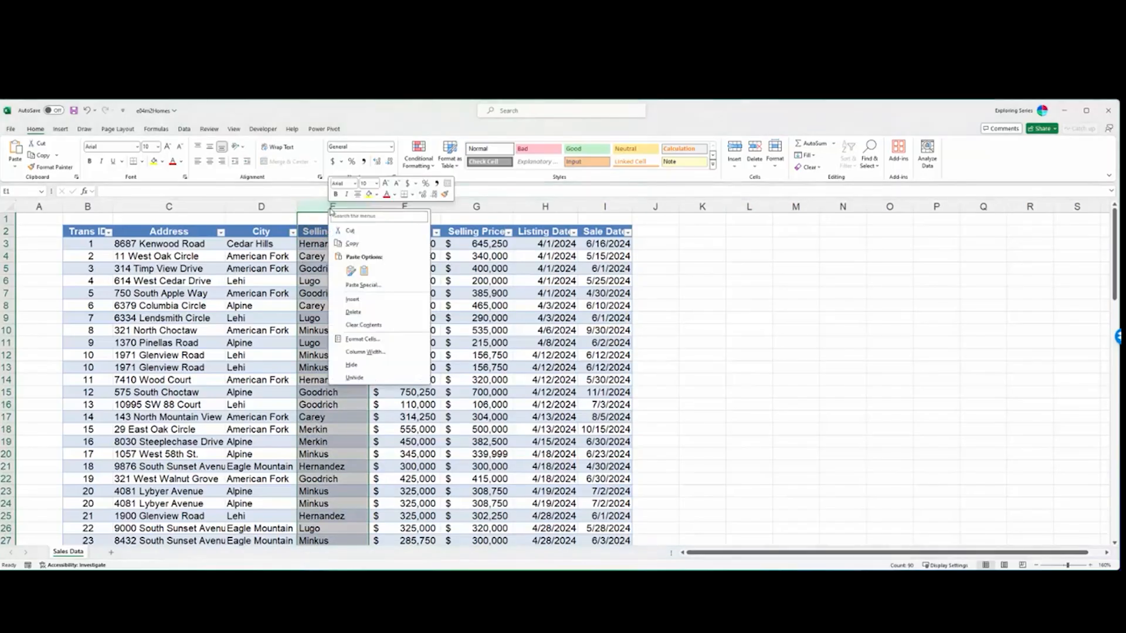
click(384, 300)
click(332, 235)
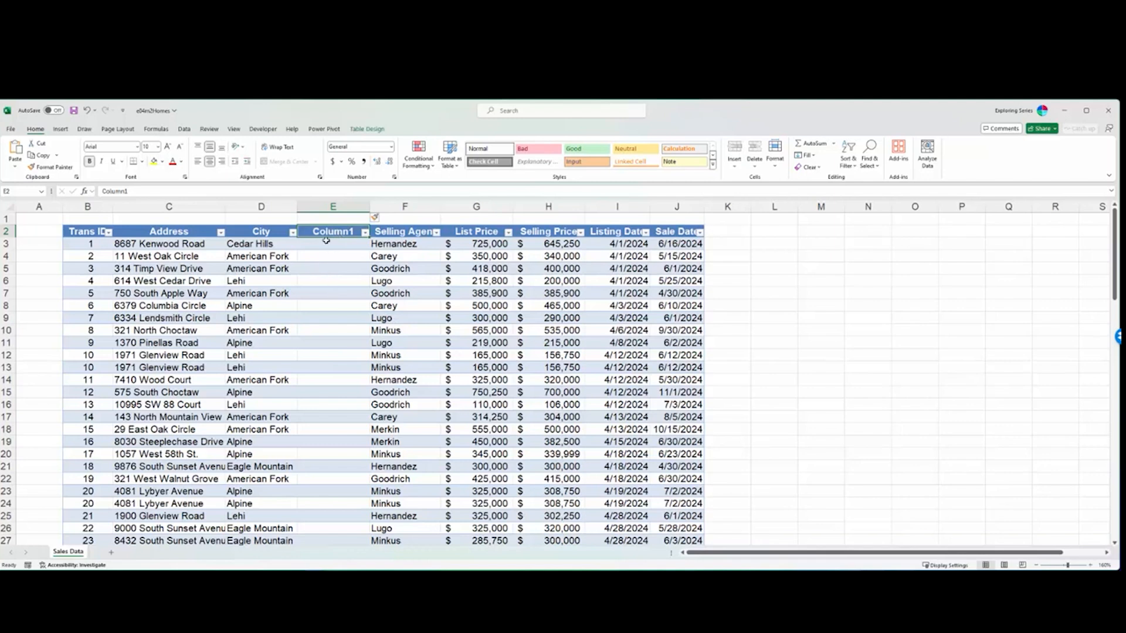
text(Firstr)
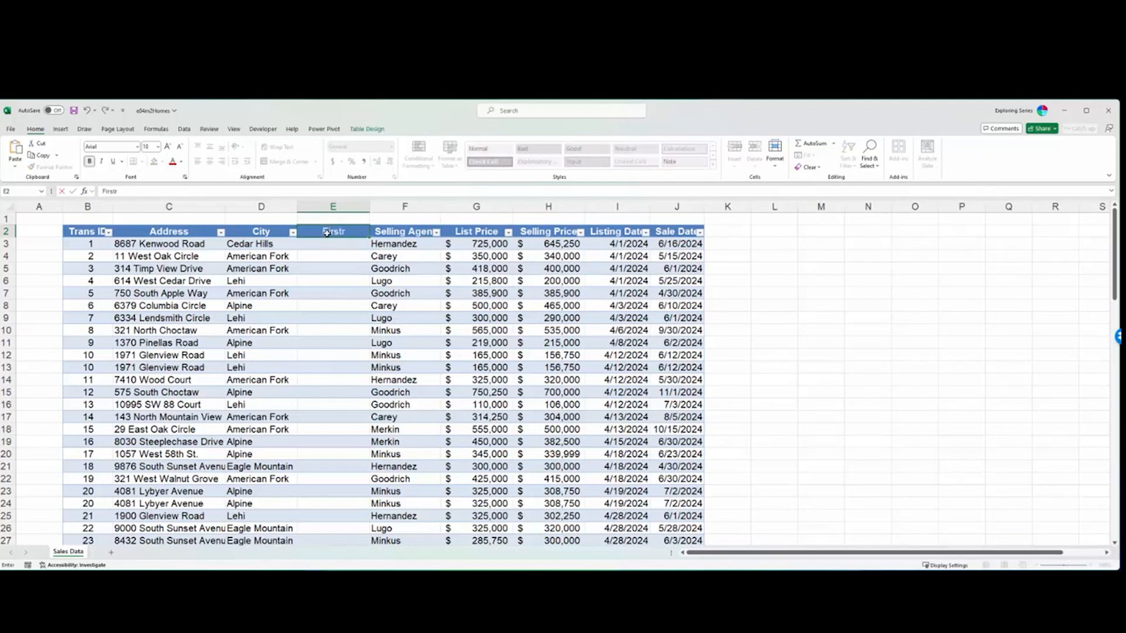
key(BackSpace)
text(Name)
- Remove the First Name column from the table
click(336, 212)
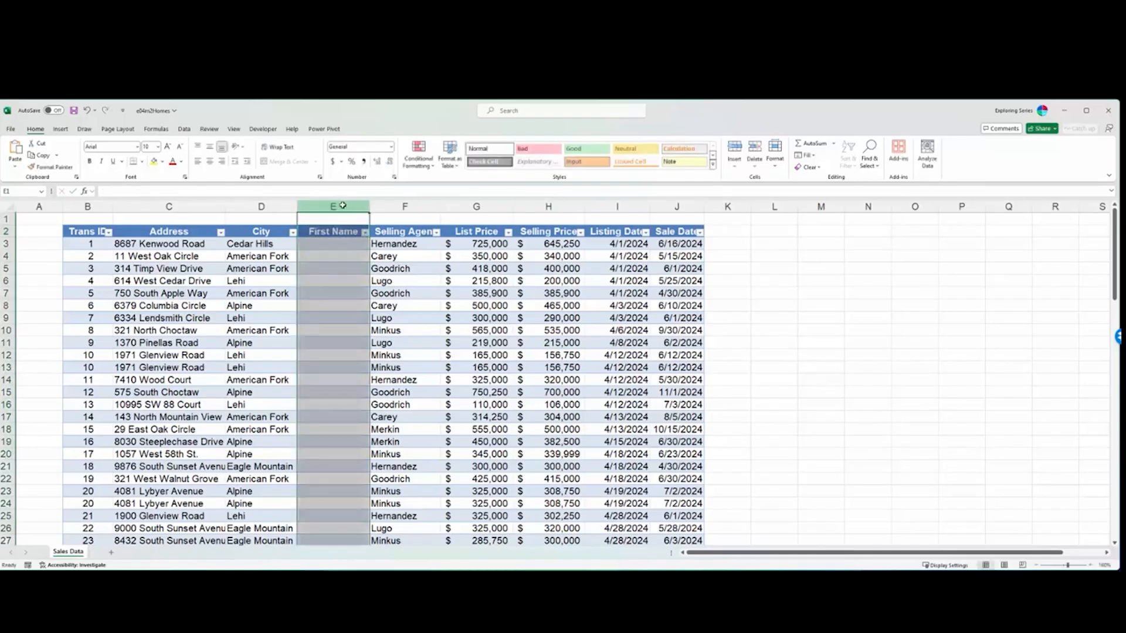
right_click(337, 209)
key(Escape)
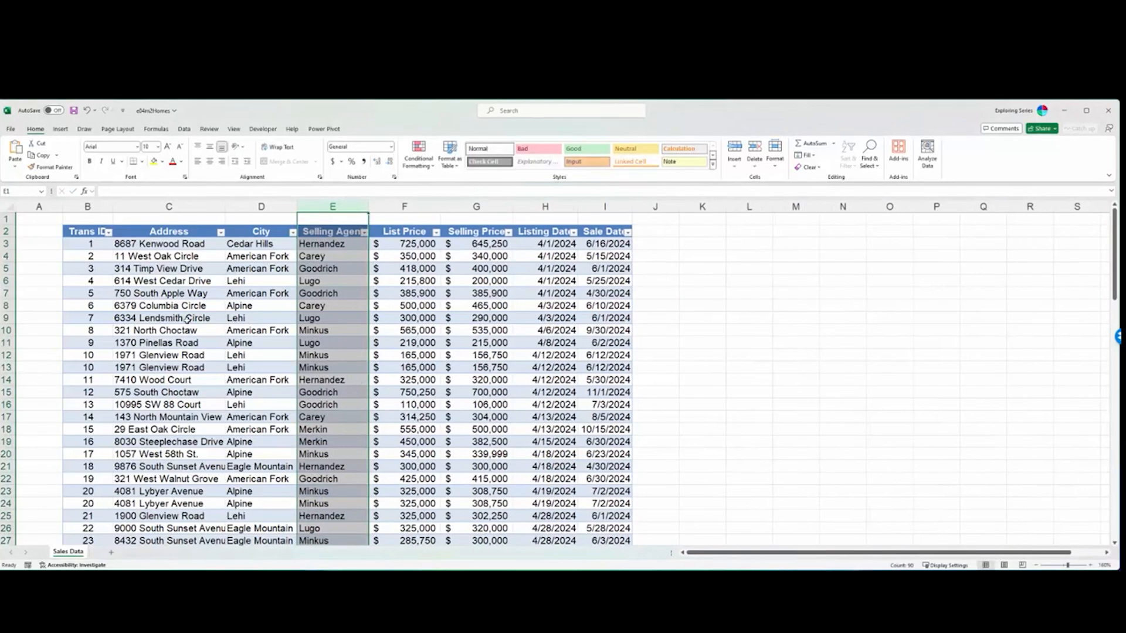
- Insert a blank row at row 5, above the record with Trans ID 3
click(12, 268)
right_click(12, 269)
click(65, 363)
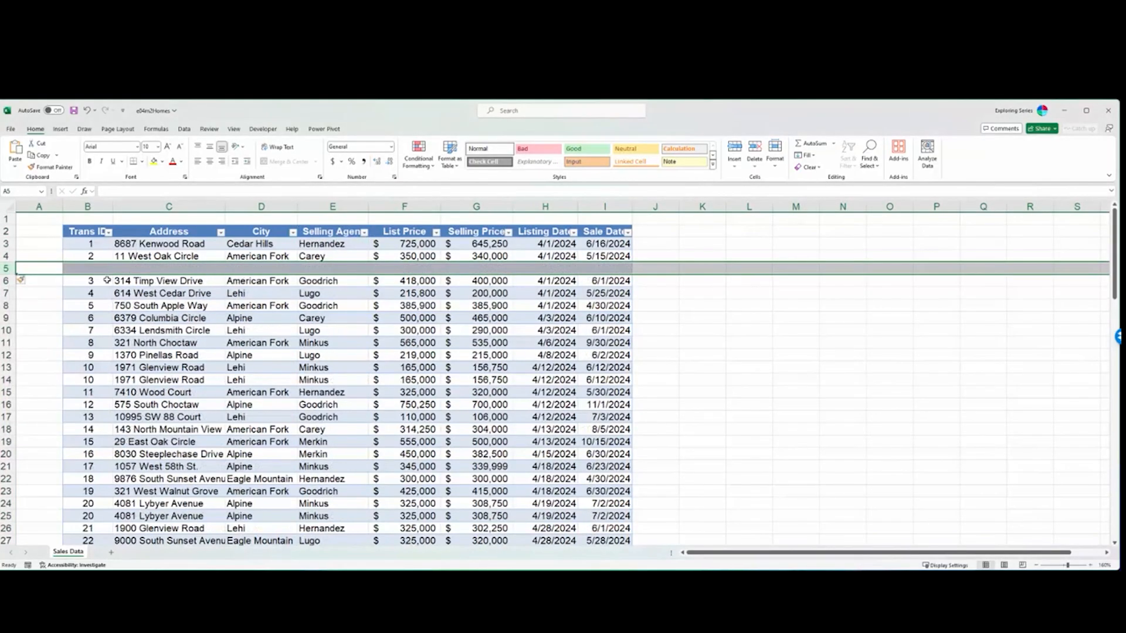
click(372, 353)
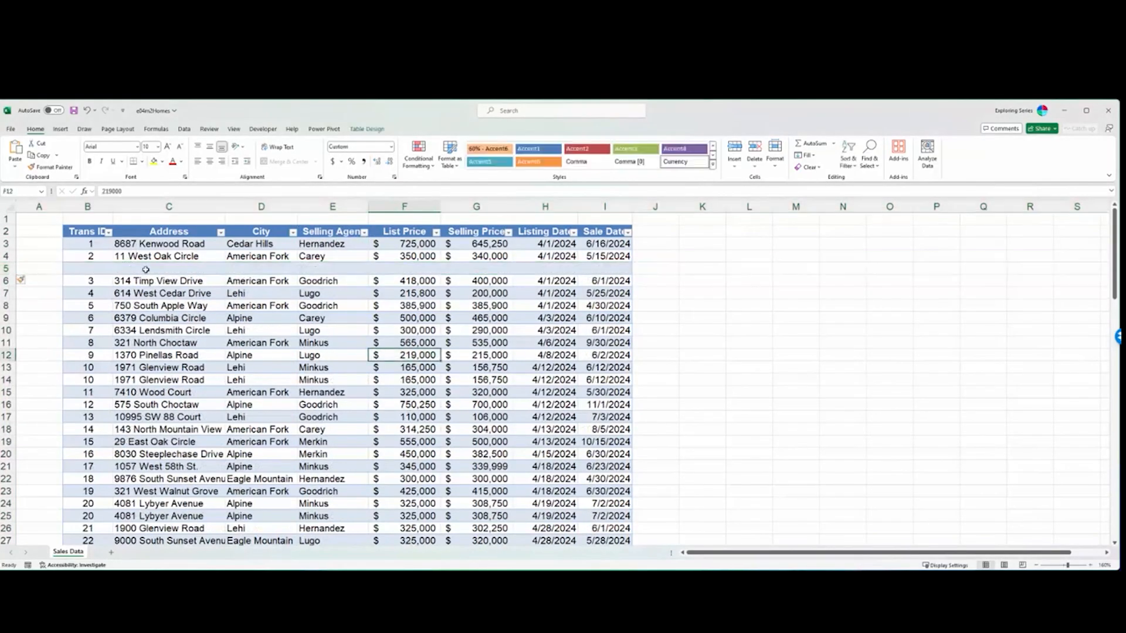
- Delete the blank row 5 from the table
click(8, 269)
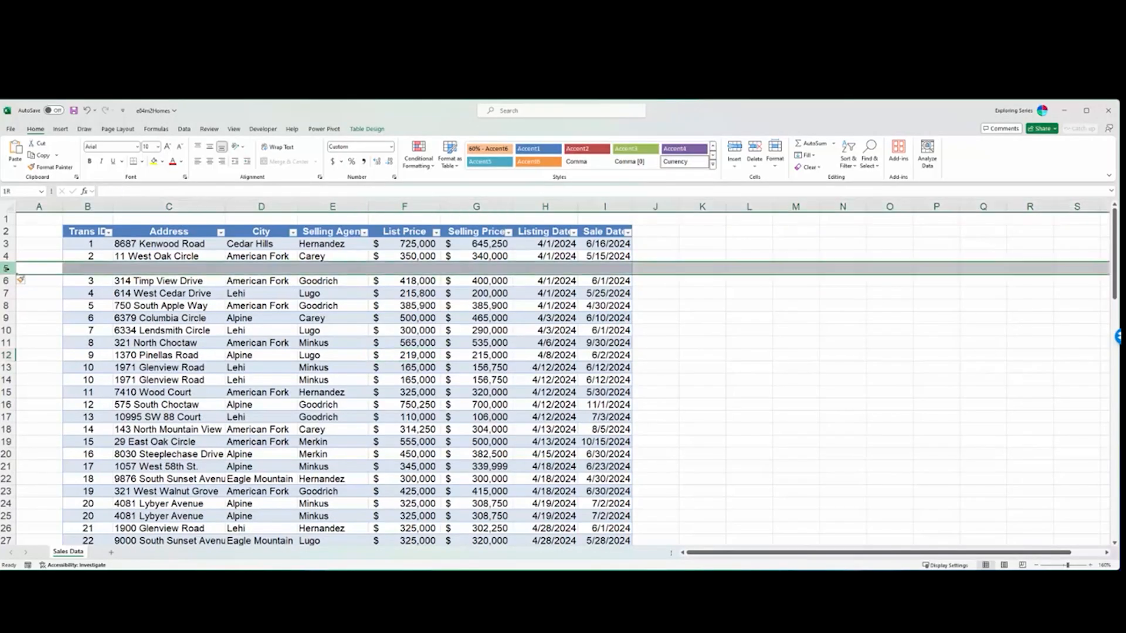
right_click(8, 269)
click(53, 375)
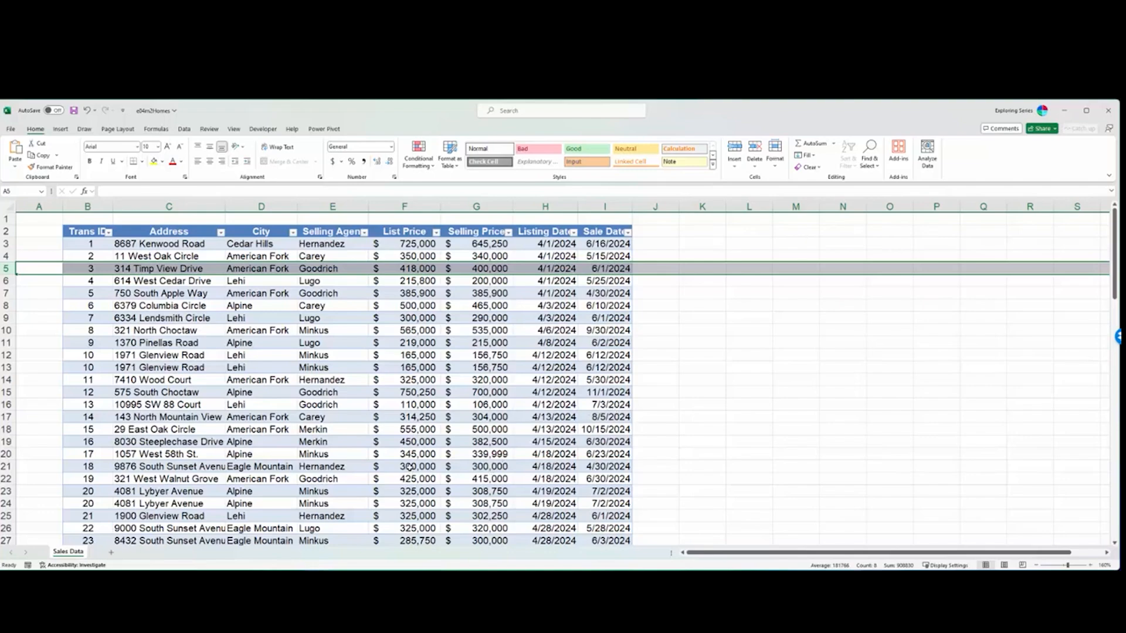
- Examine the table down to its last record and the empty row beneath the Selling Price column
scroll(409, 465, down, 12)
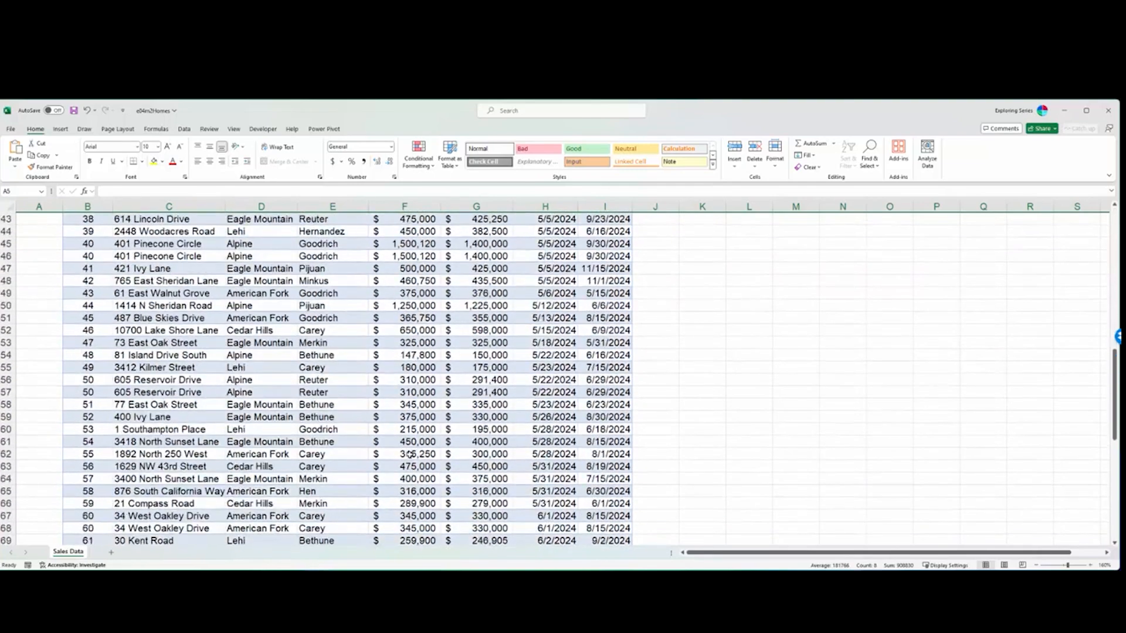
scroll(411, 455, down, 14)
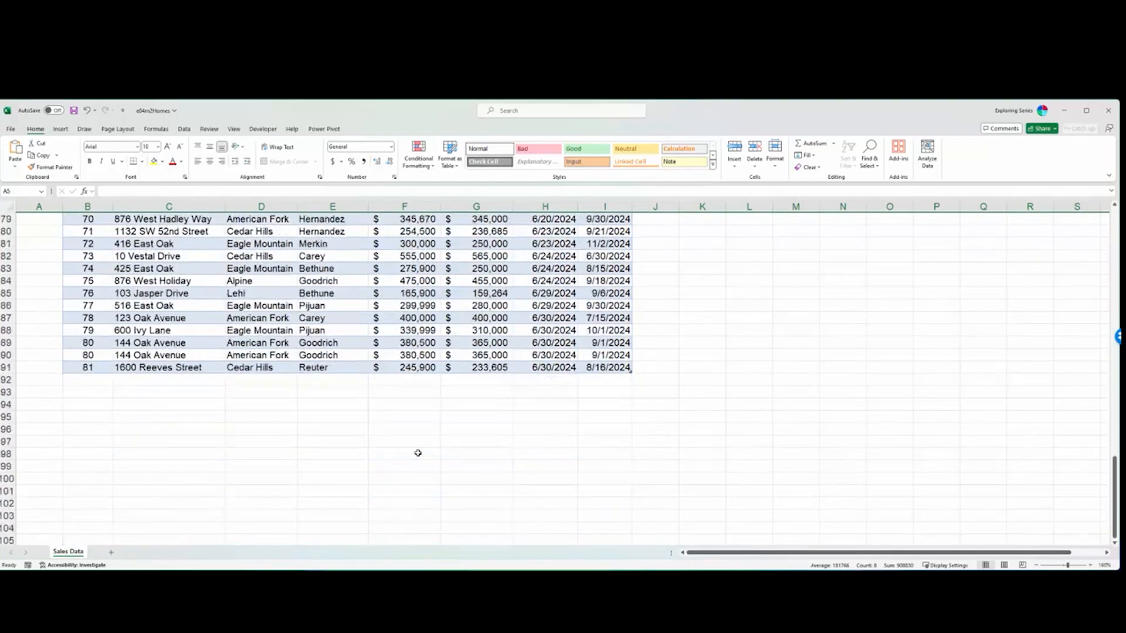
click(363, 304)
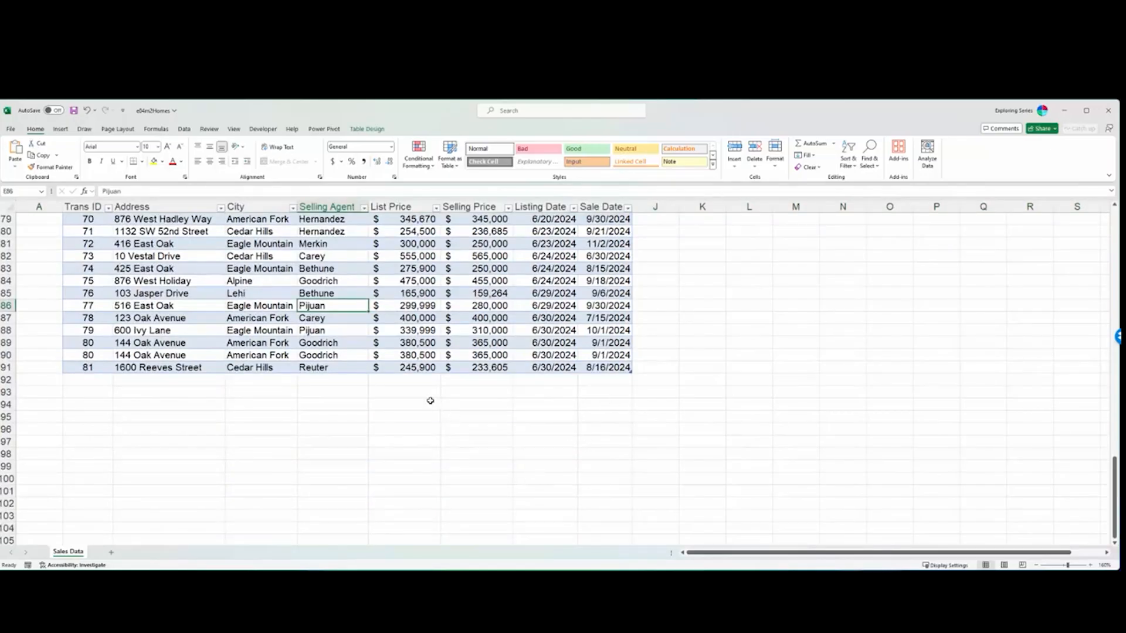
click(472, 379)
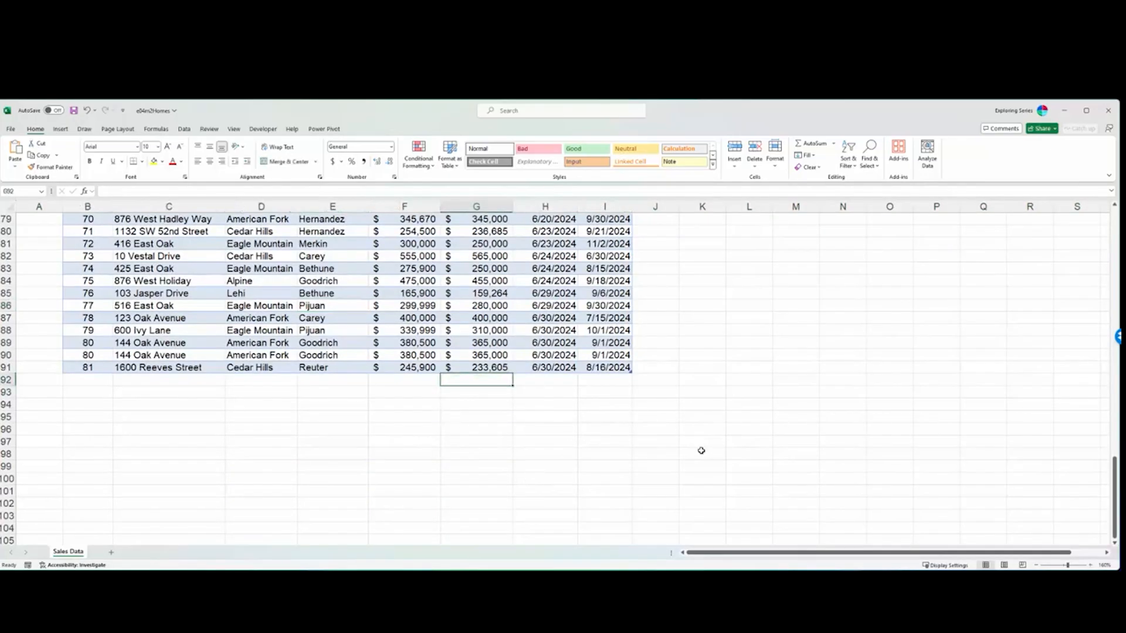
scroll(554, 466, up, 20)
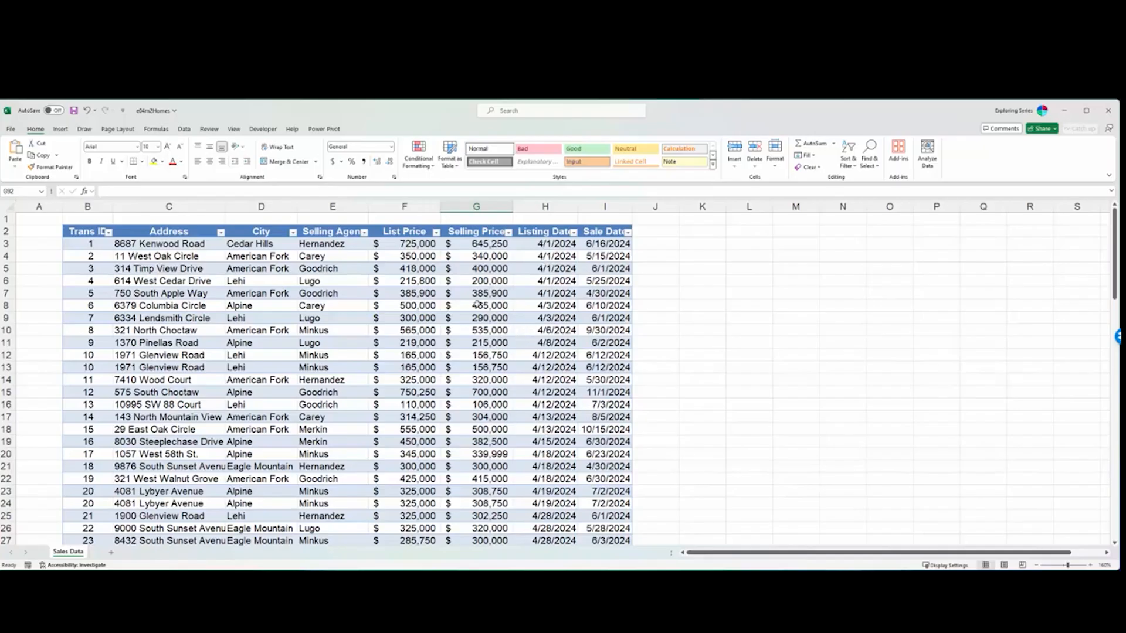
scroll(457, 381, down, 14)
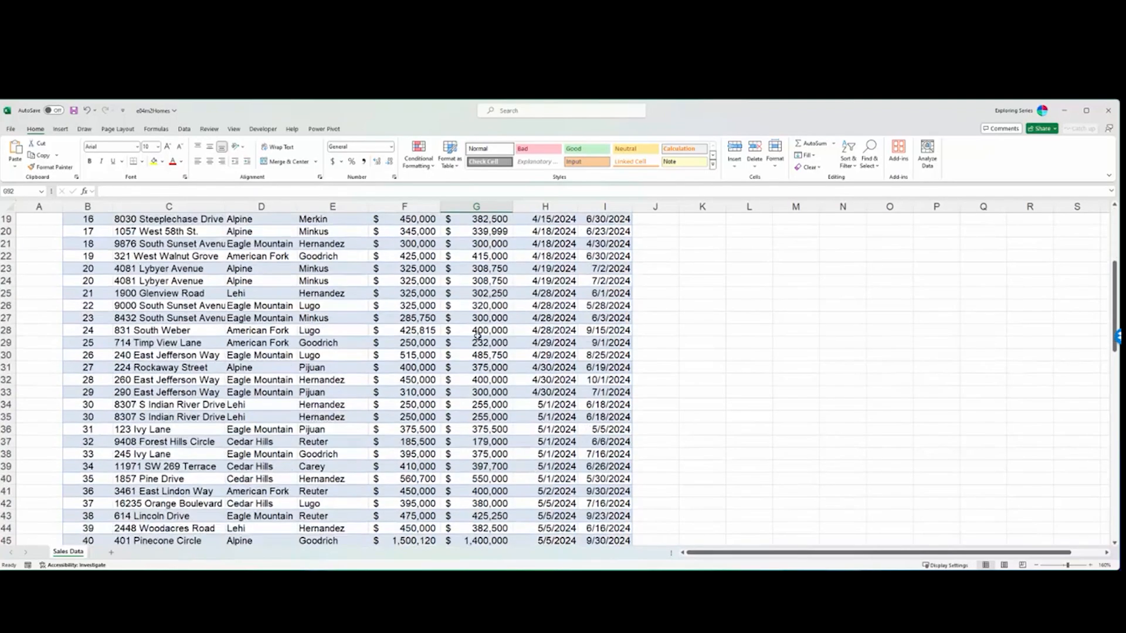
scroll(456, 381, down, 17)
scroll(450, 397, up, 6)
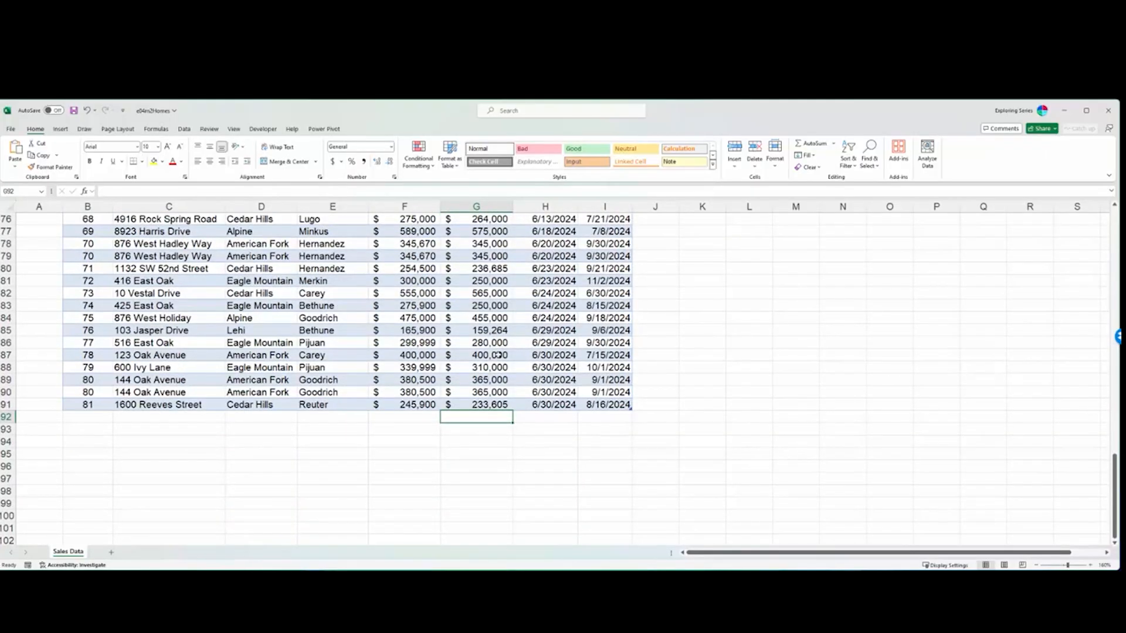
- Add a total row to the end of the Sales_Total table
click(467, 281)
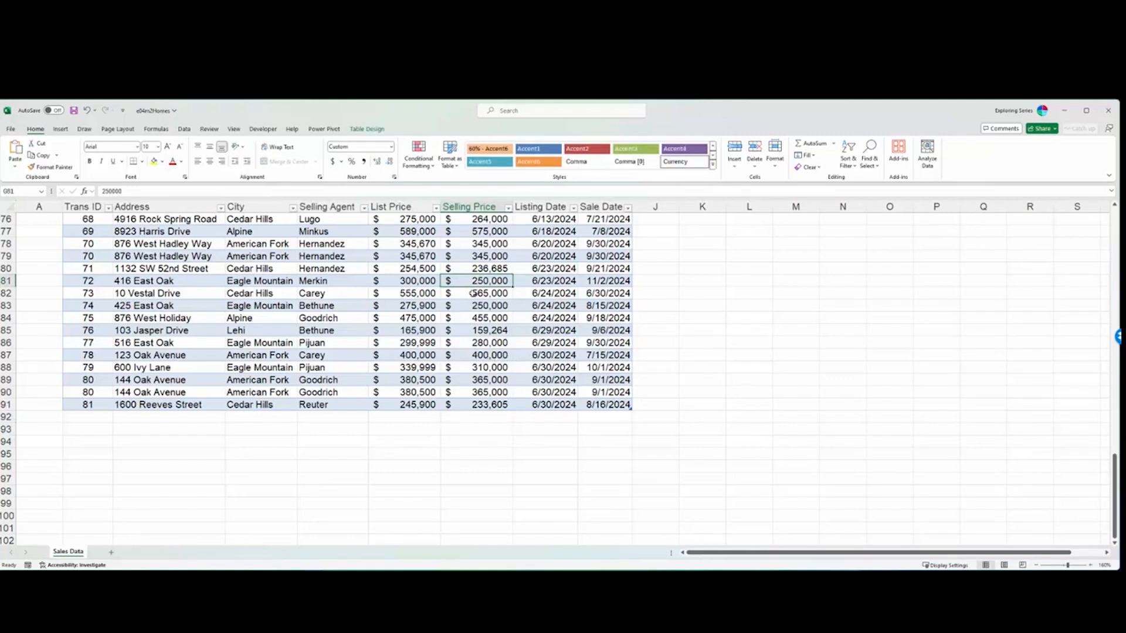
click(366, 129)
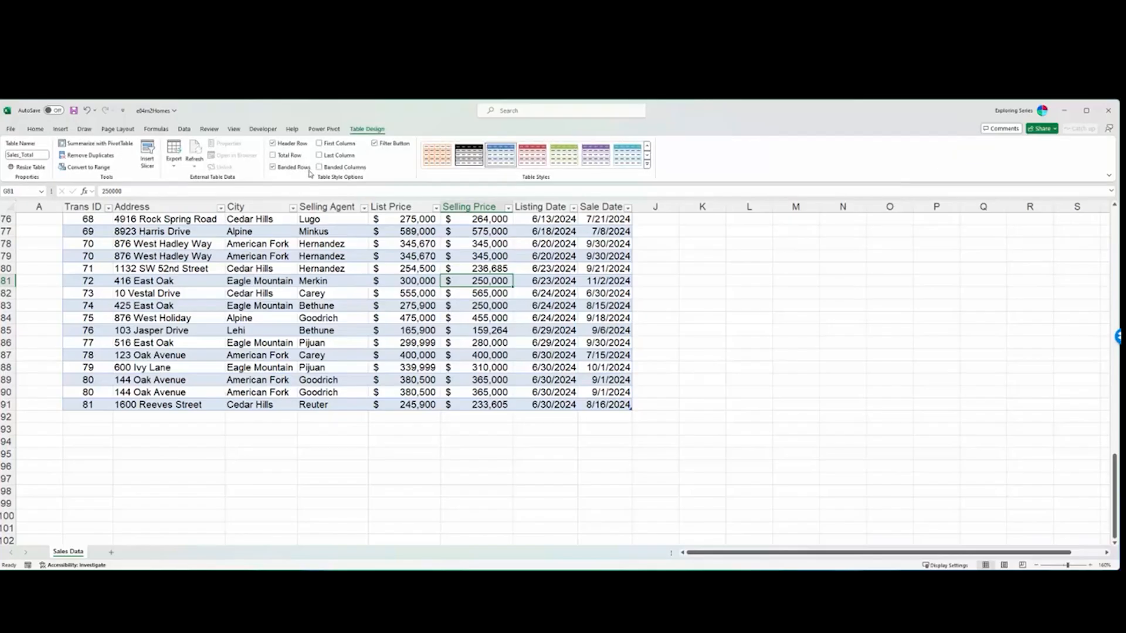
click(273, 154)
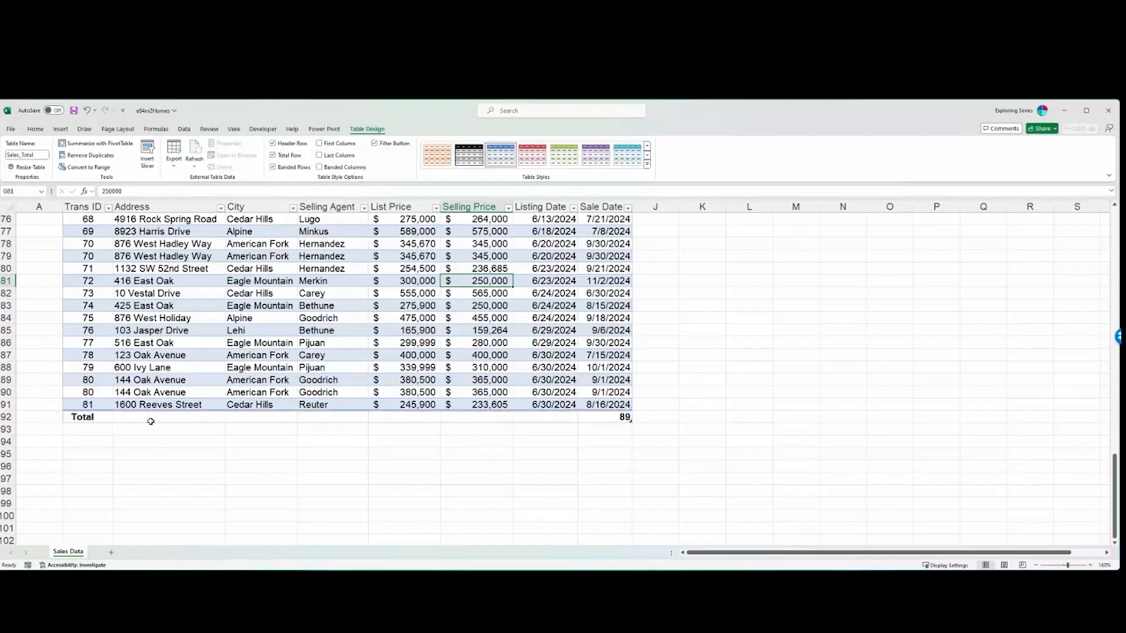
- Set the total row to show the Average for both the Selling Price and List Price columns
click(483, 418)
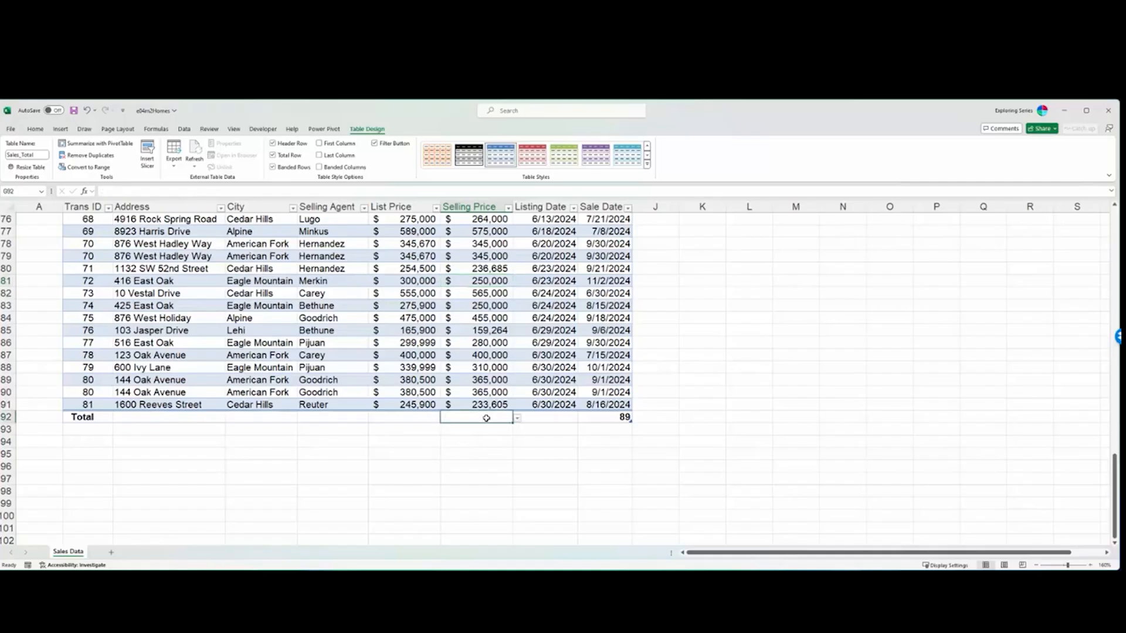
click(517, 419)
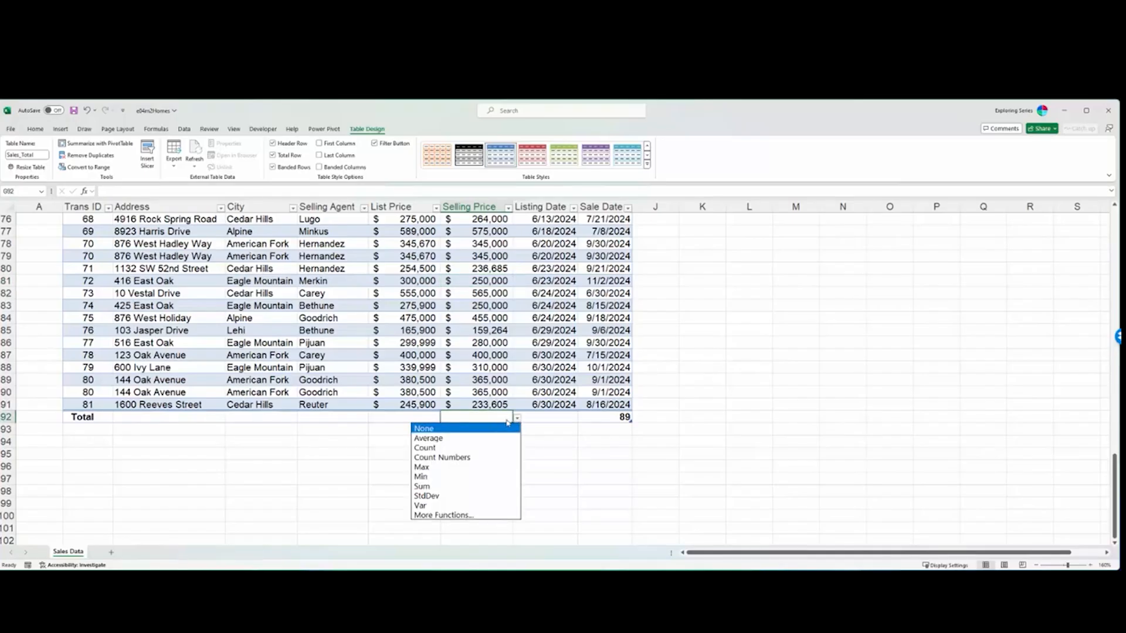
click(478, 440)
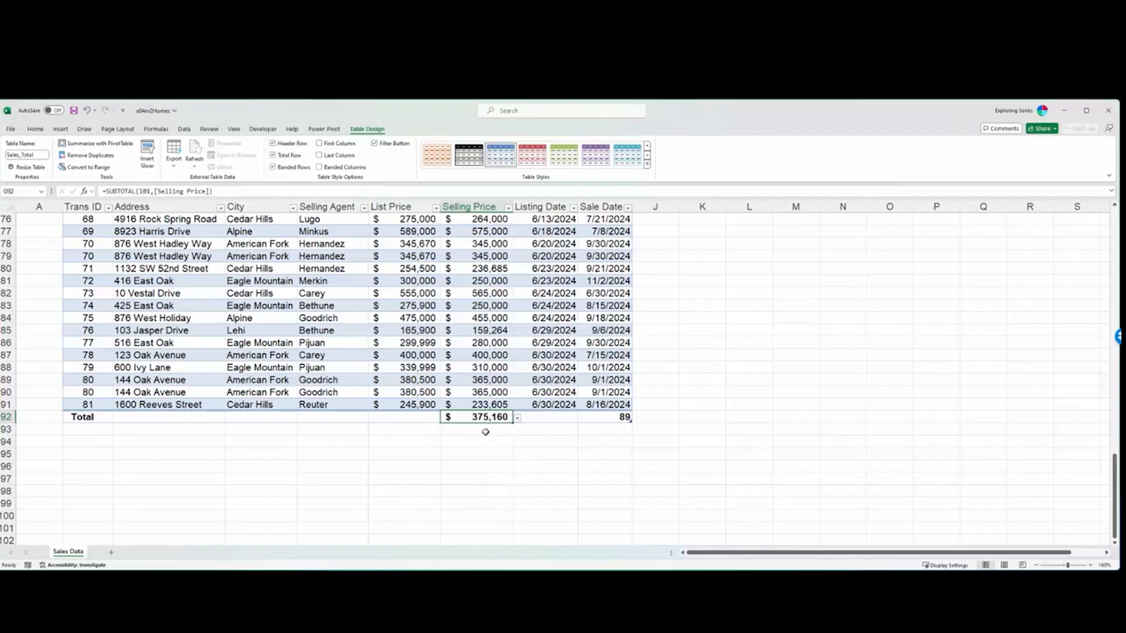
click(417, 417)
click(447, 417)
click(433, 438)
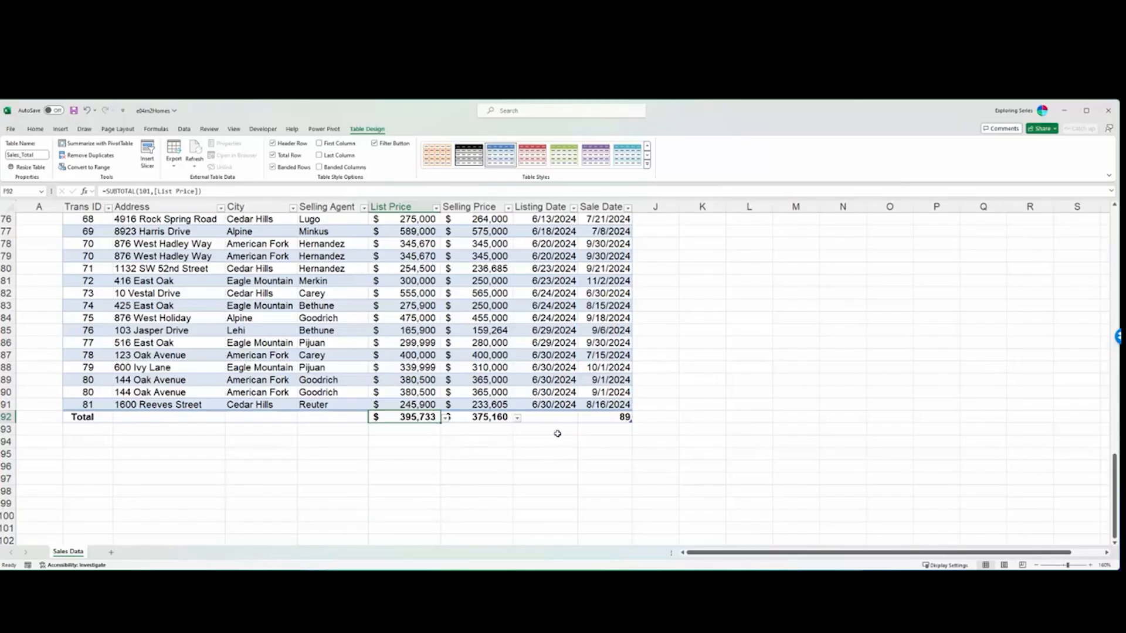
- Insert a new column before Listing Date and give it the header Diff
scroll(560, 353, up, 20)
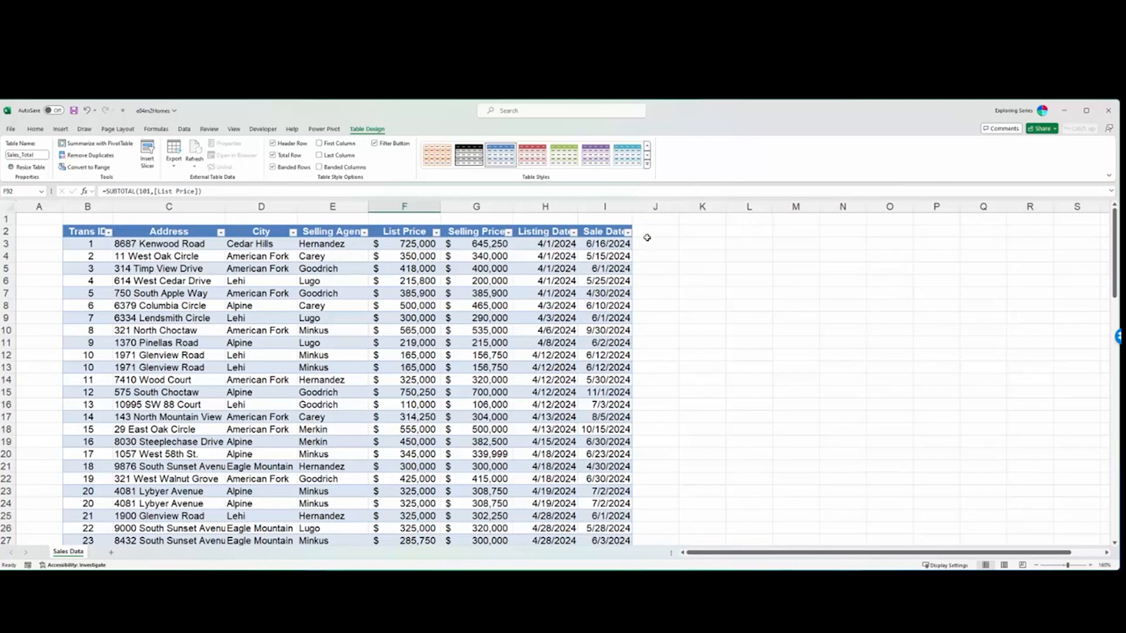
click(551, 207)
right_click(551, 207)
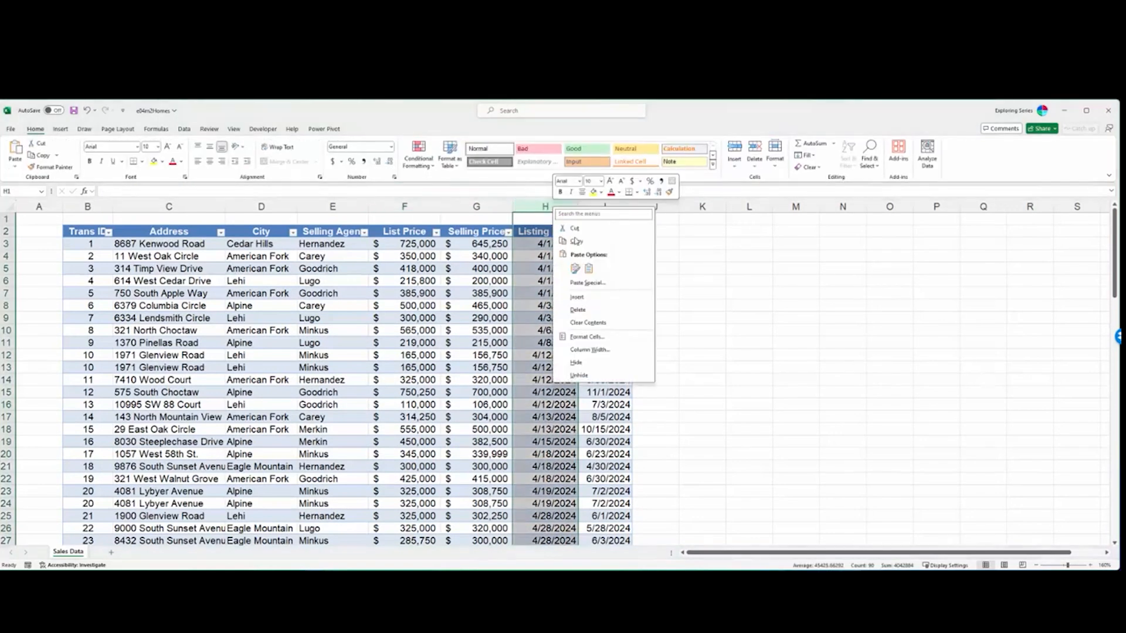
click(586, 297)
click(552, 232)
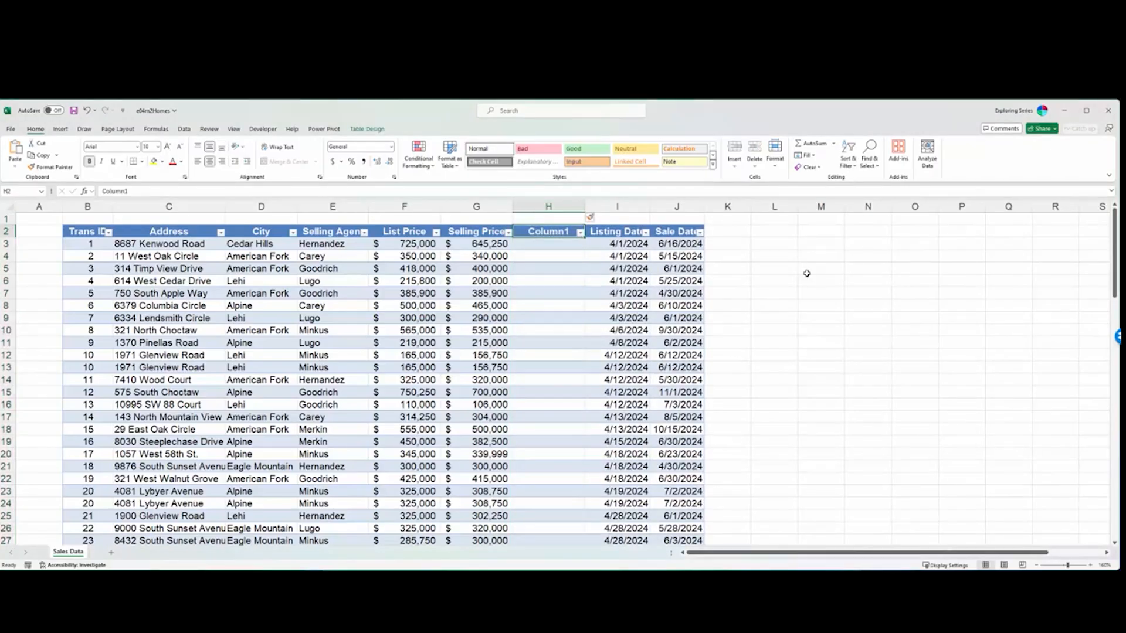
text(D)
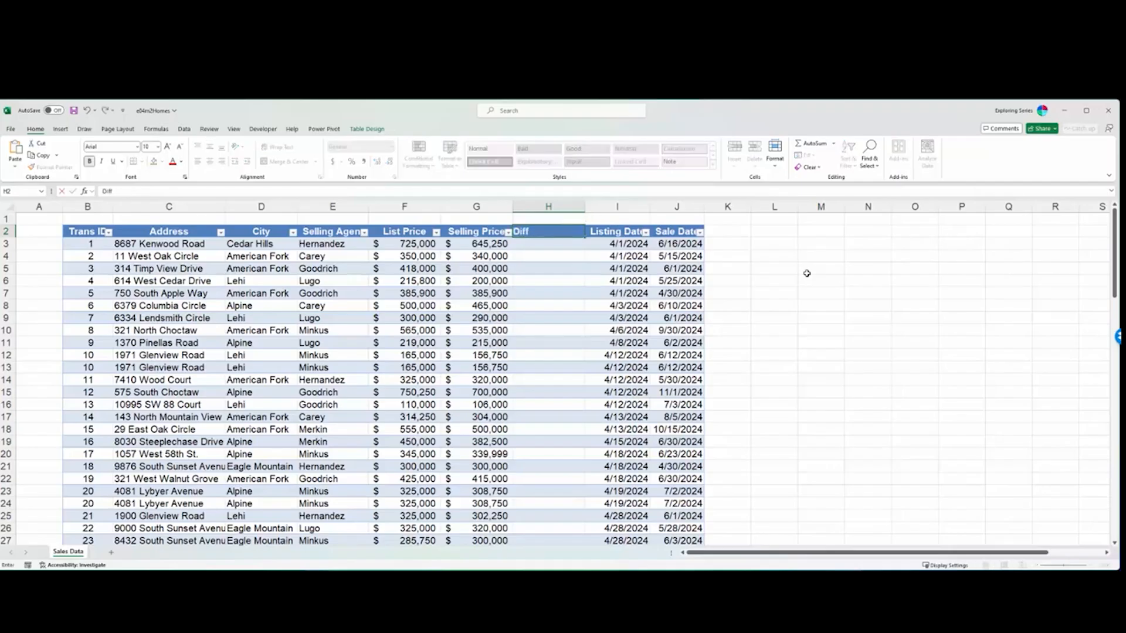
text(iff)
key(Return)
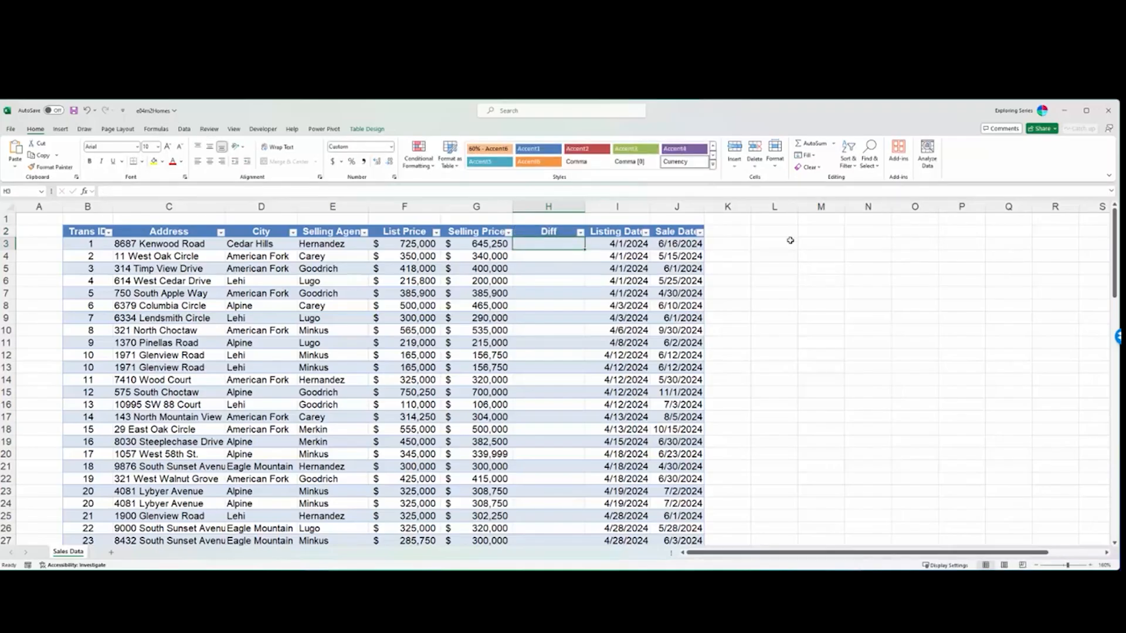
click(822, 244)
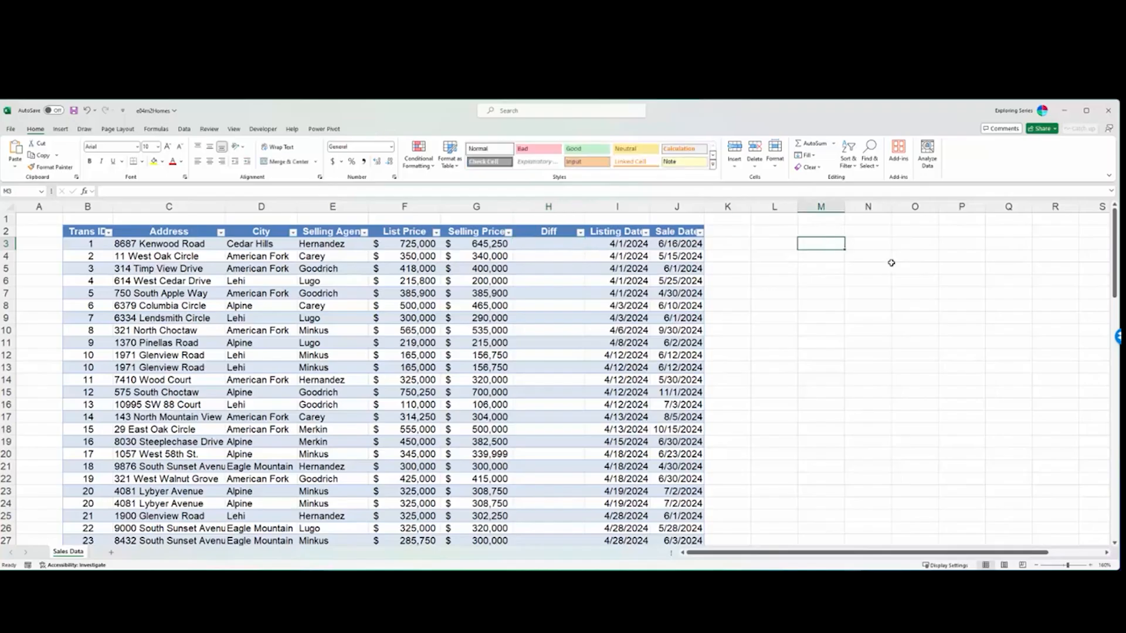
- Enter 2 in cells M3 and N3, add them in O3 with =M3+N3, and review that formula's cell references
text(2)
key(Tab)
text(2)
key(Tab)
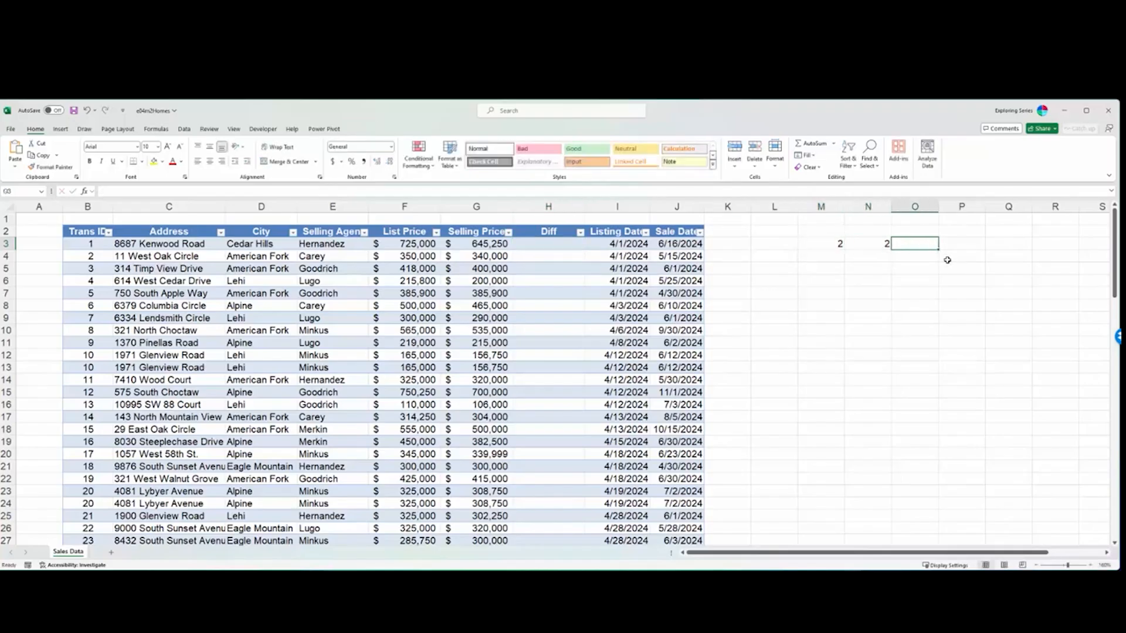
text(=)
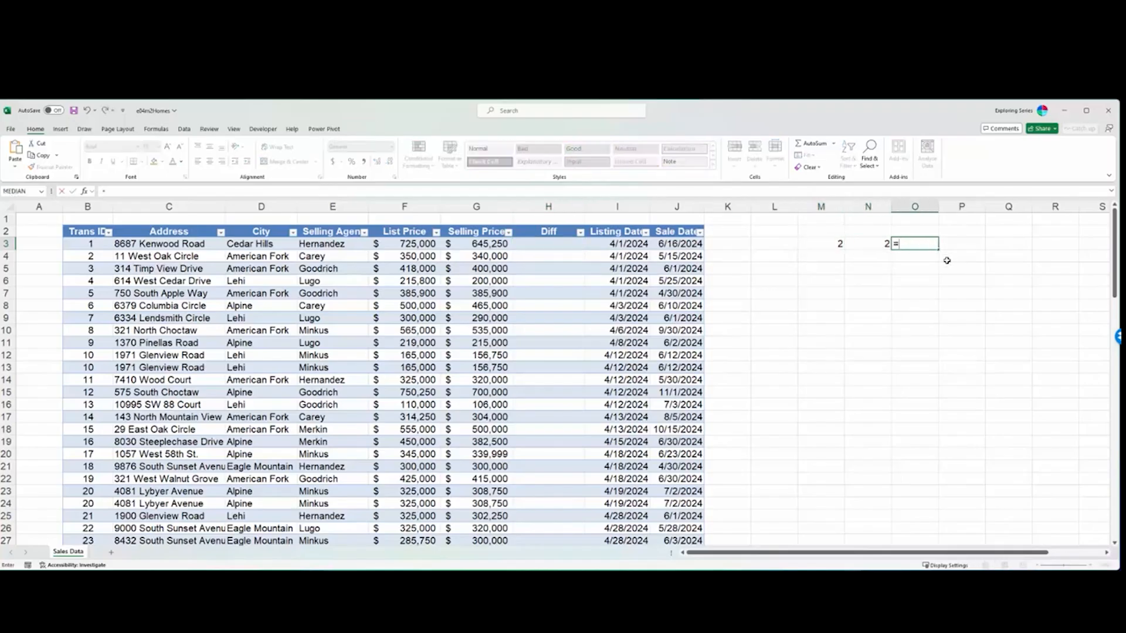
click(835, 242)
text(+)
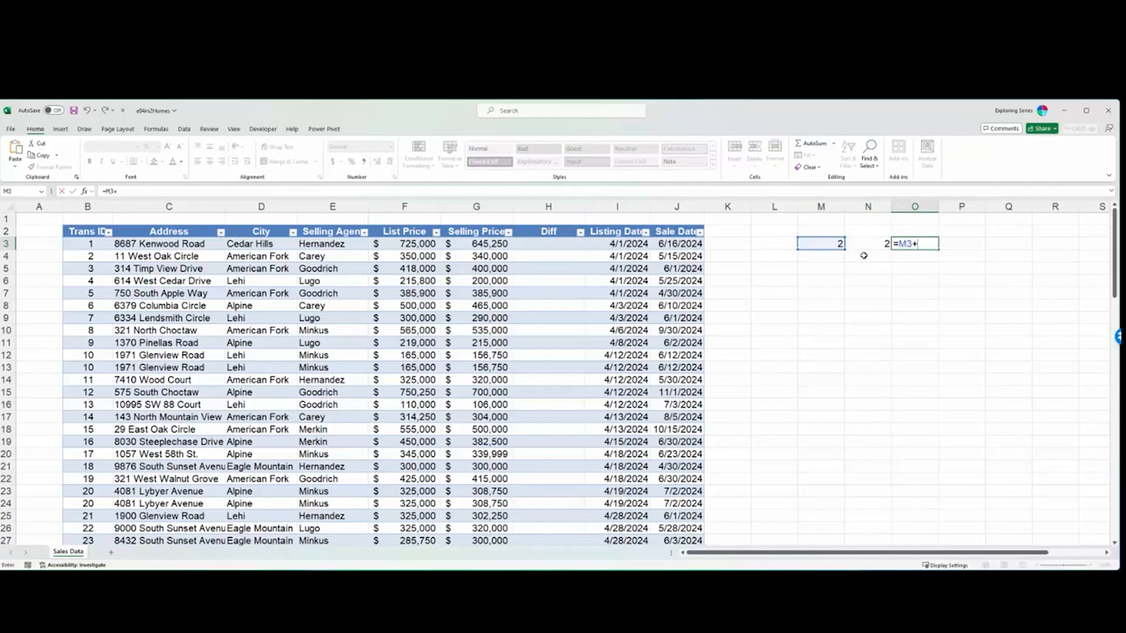
click(868, 247)
key(ctrl+Return)
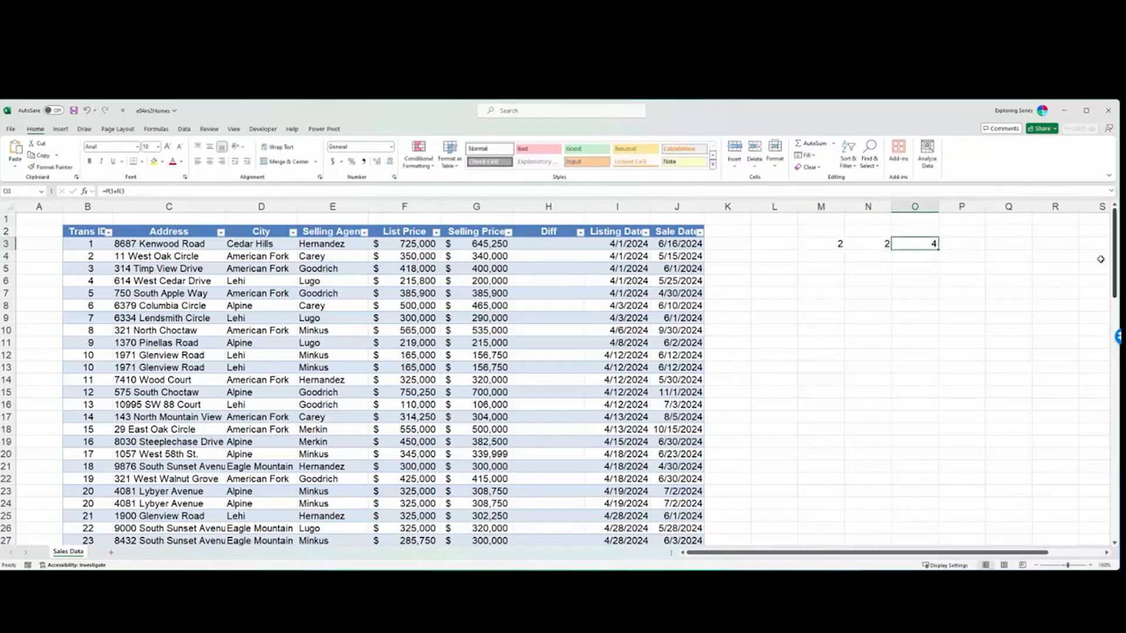
double_click(921, 242)
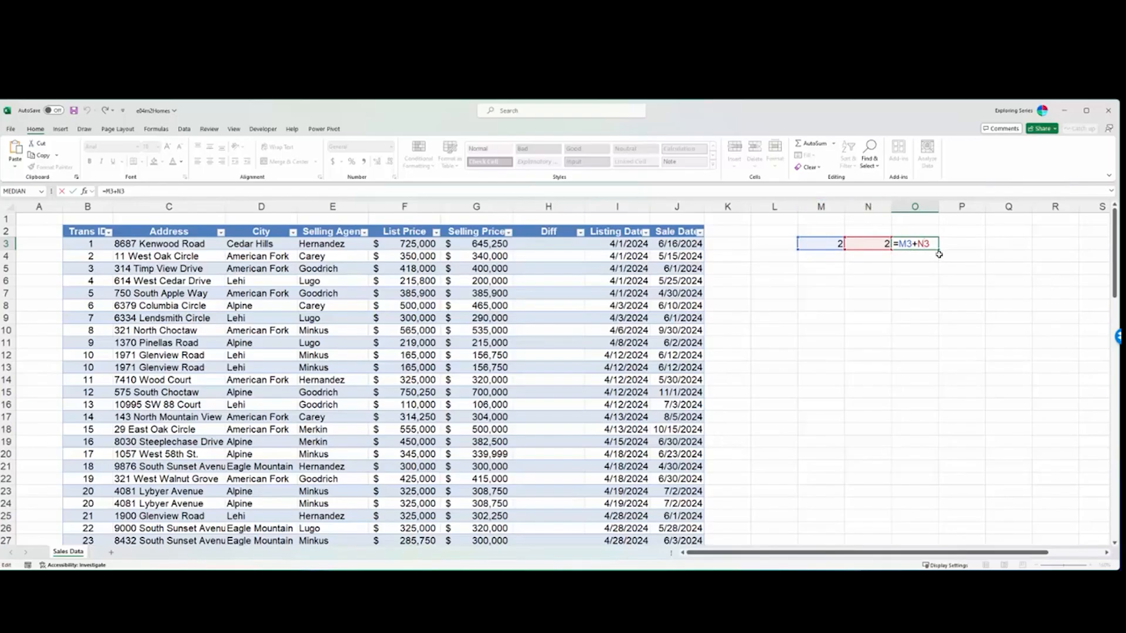
key(Escape)
- Clear the sample numbers and the sum formula from cells M3 through O3
key(Delete)
key(Left)
key(Left)
key(Delete)
key(Left)
key(Delete)
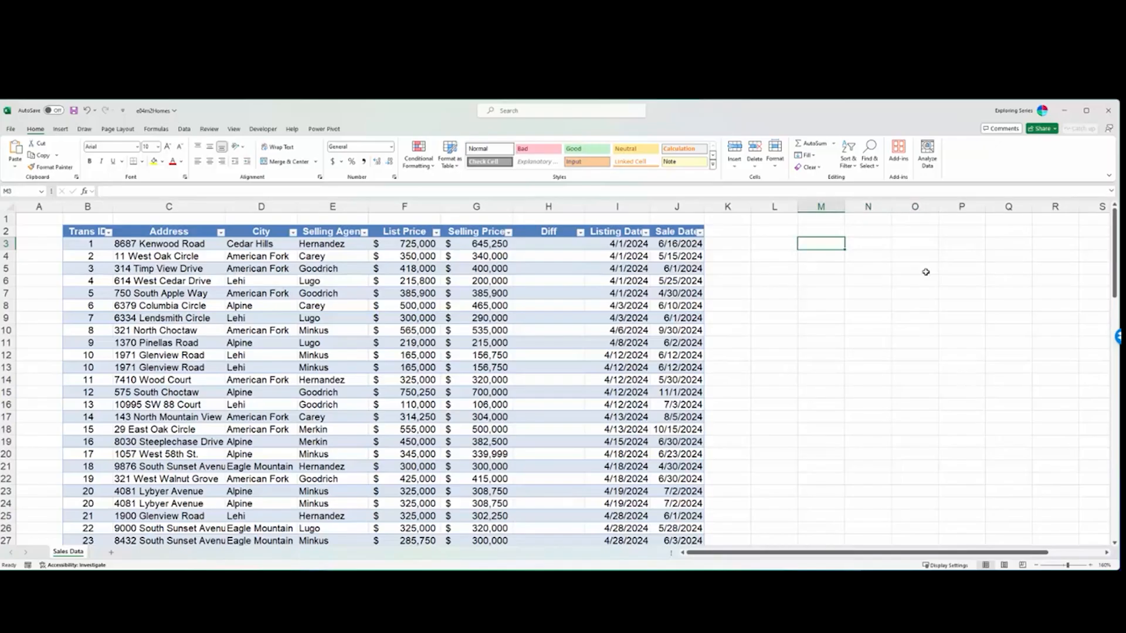
- Fill the Diff column with the structured formula =[@[Selling Price]]/[@[List Price]], starting in H3
key(Left)
key(Left)
key(Left)
key(Left)
key(Left)
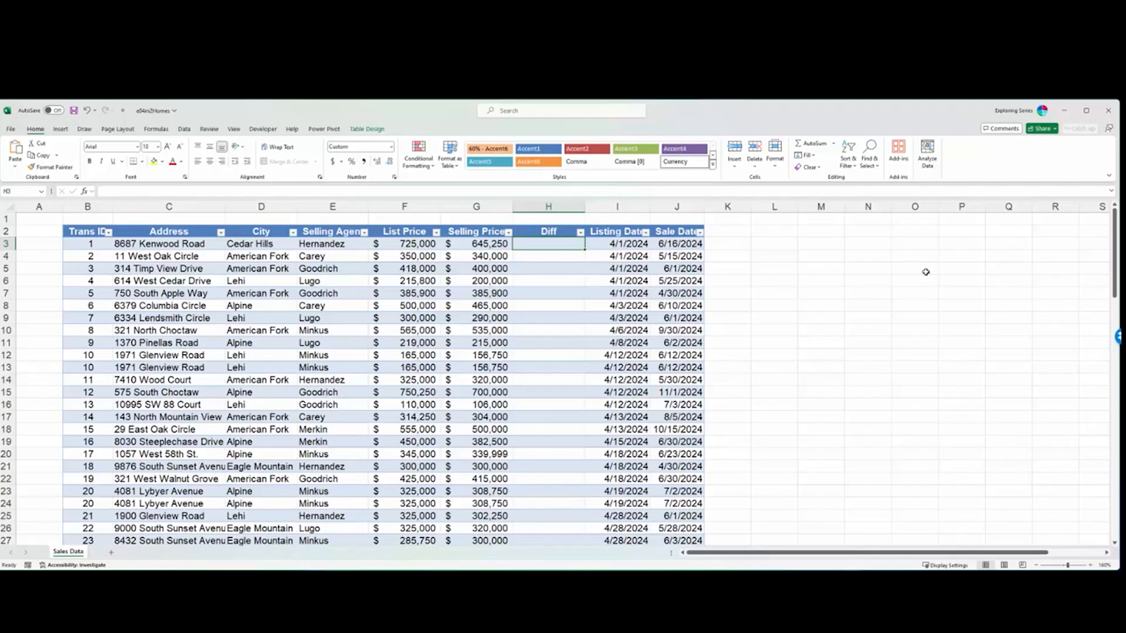
key(Left)
key(Left)
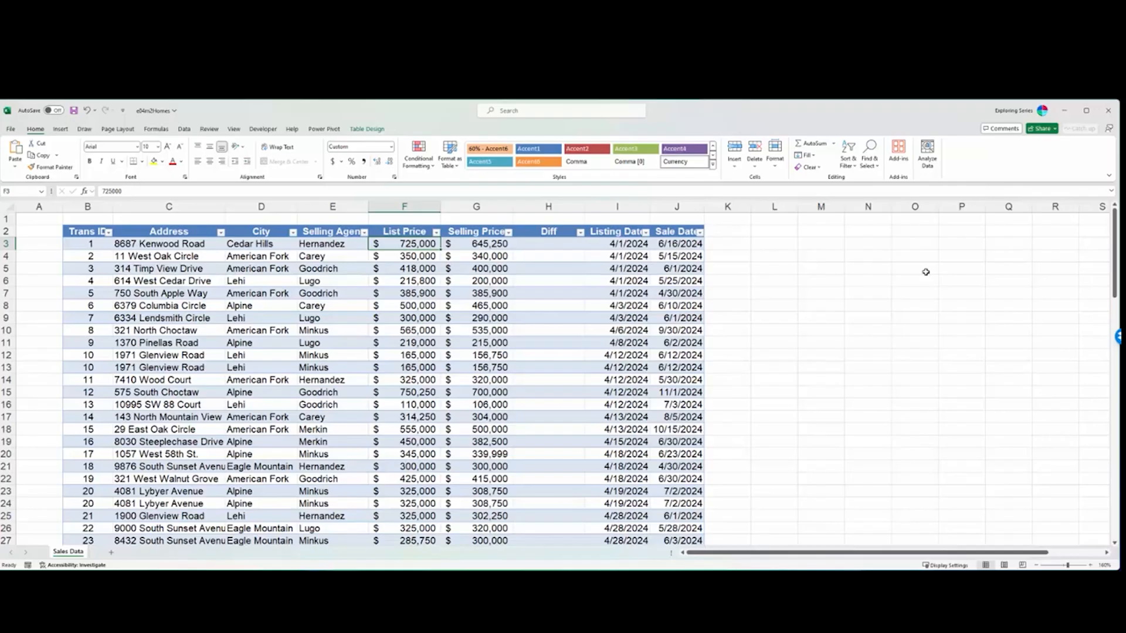
key(Right)
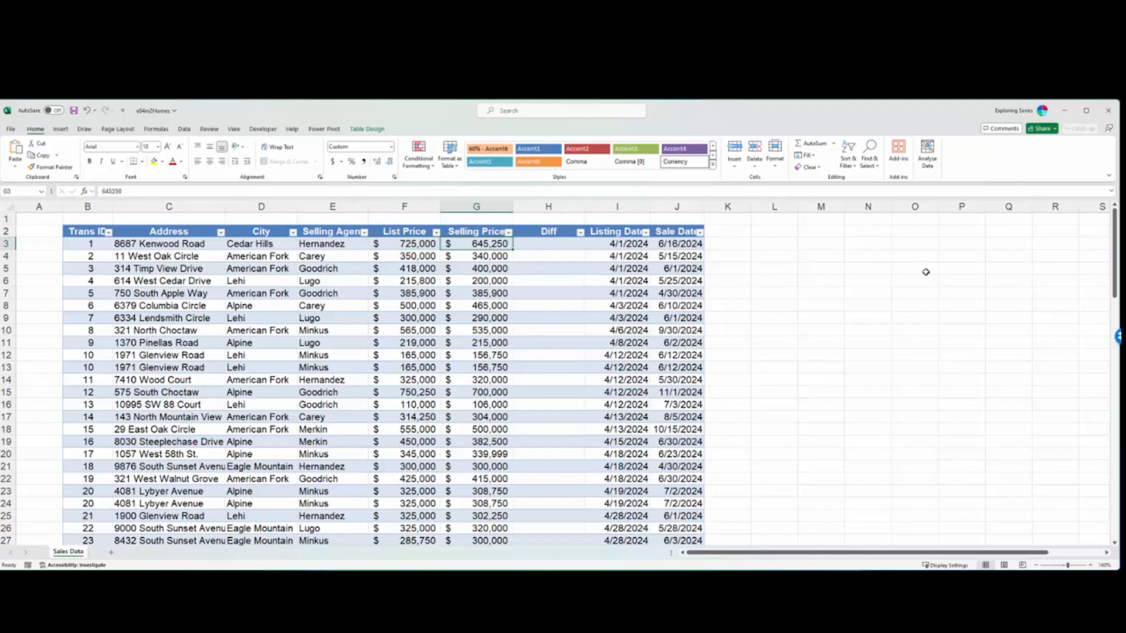
key(Right)
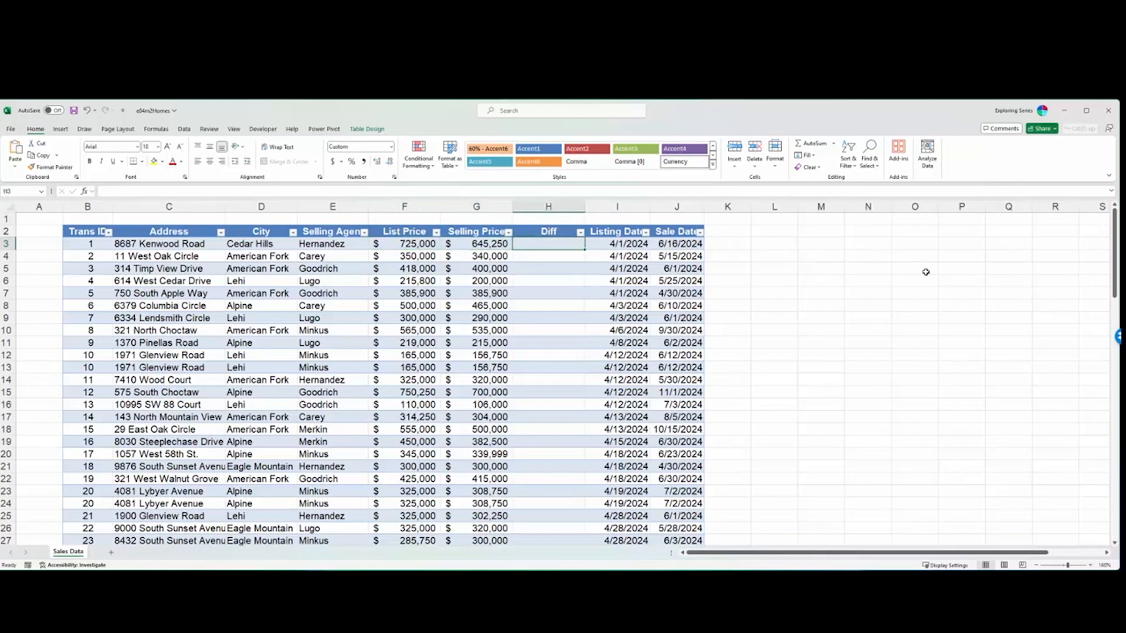
text(=)
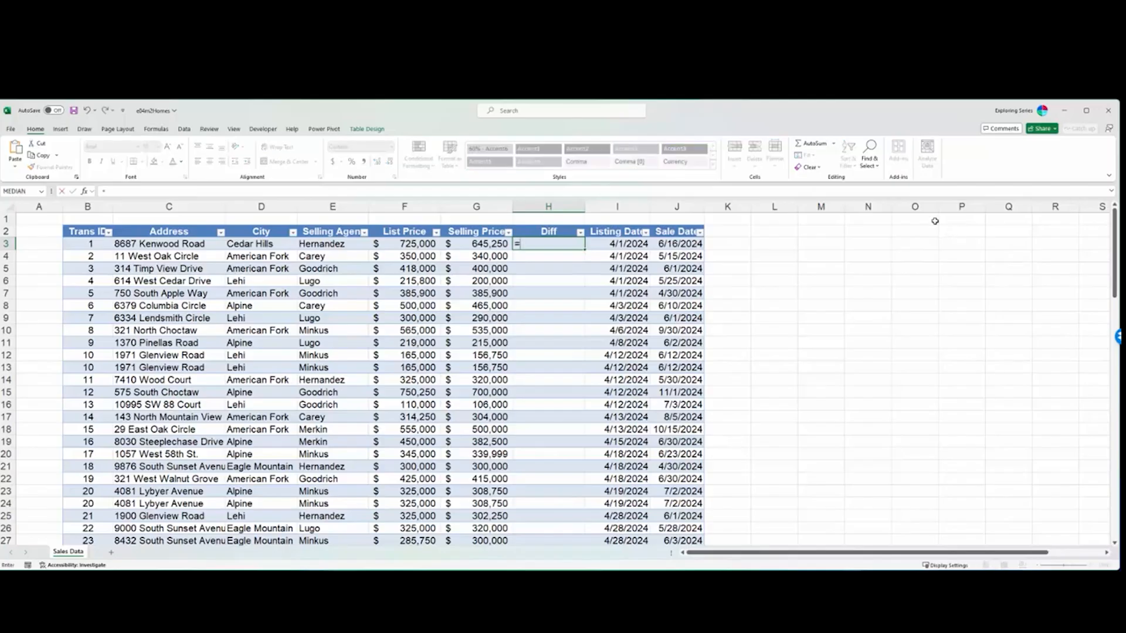
click(477, 245)
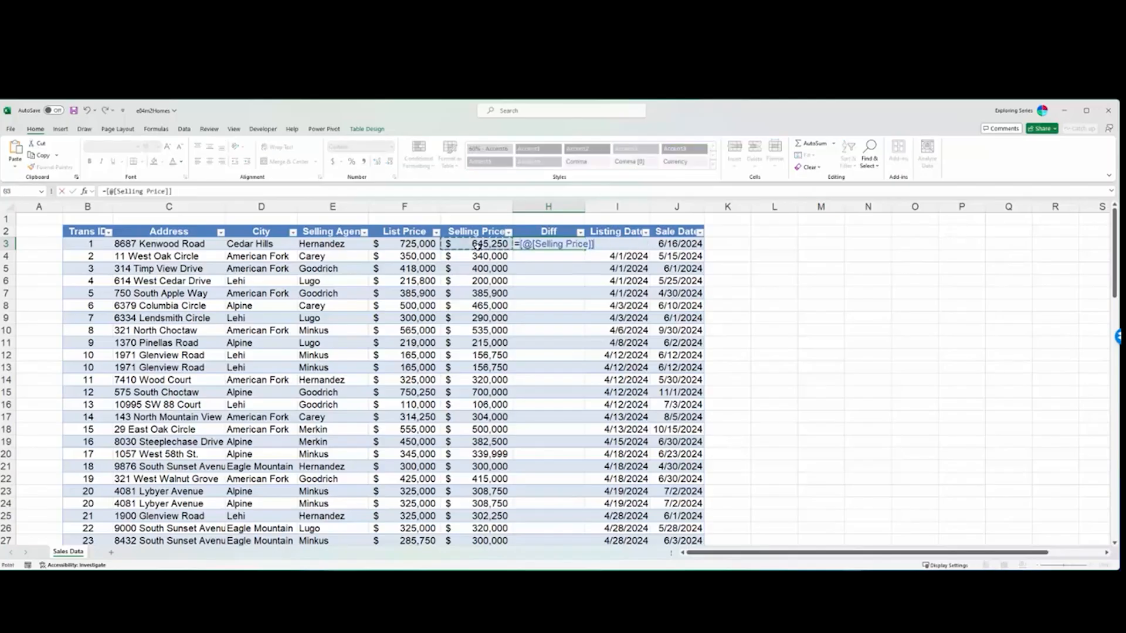
text(/)
click(425, 241)
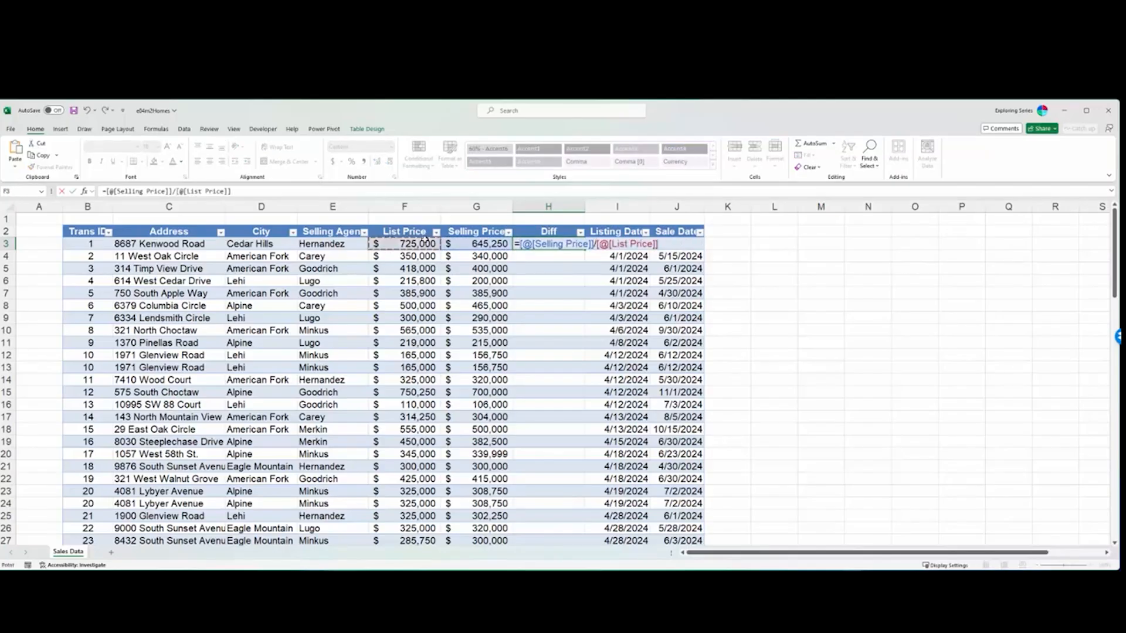
key(Return)
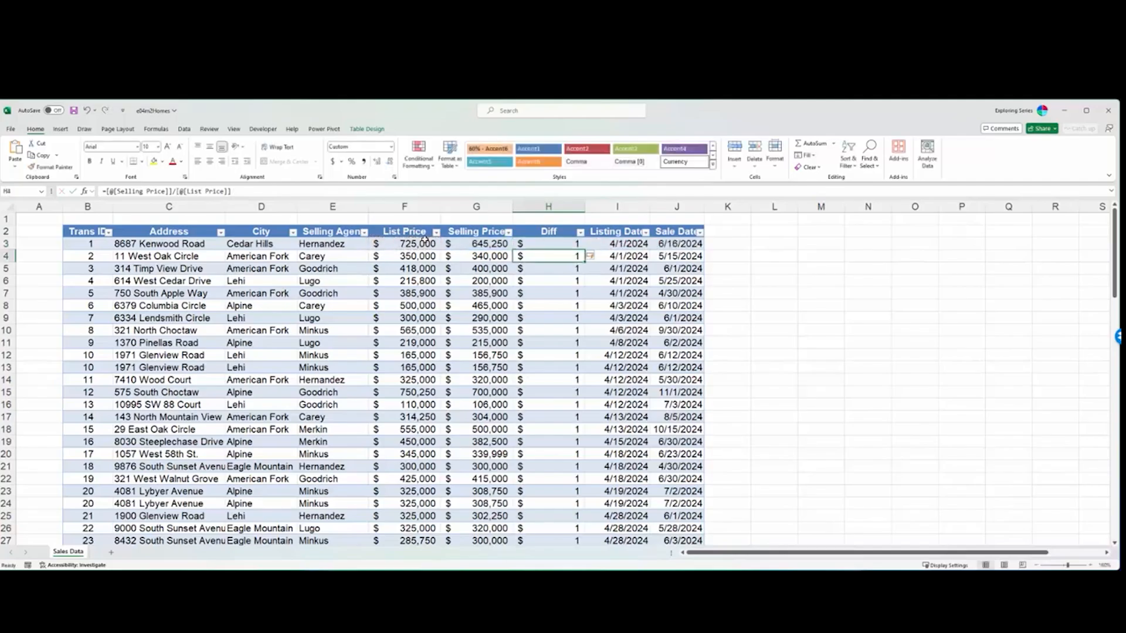
- Format all the values in the Diff column as Percentage
click(557, 243)
key(ctrl+shift+Down)
scroll(560, 258, up, 20)
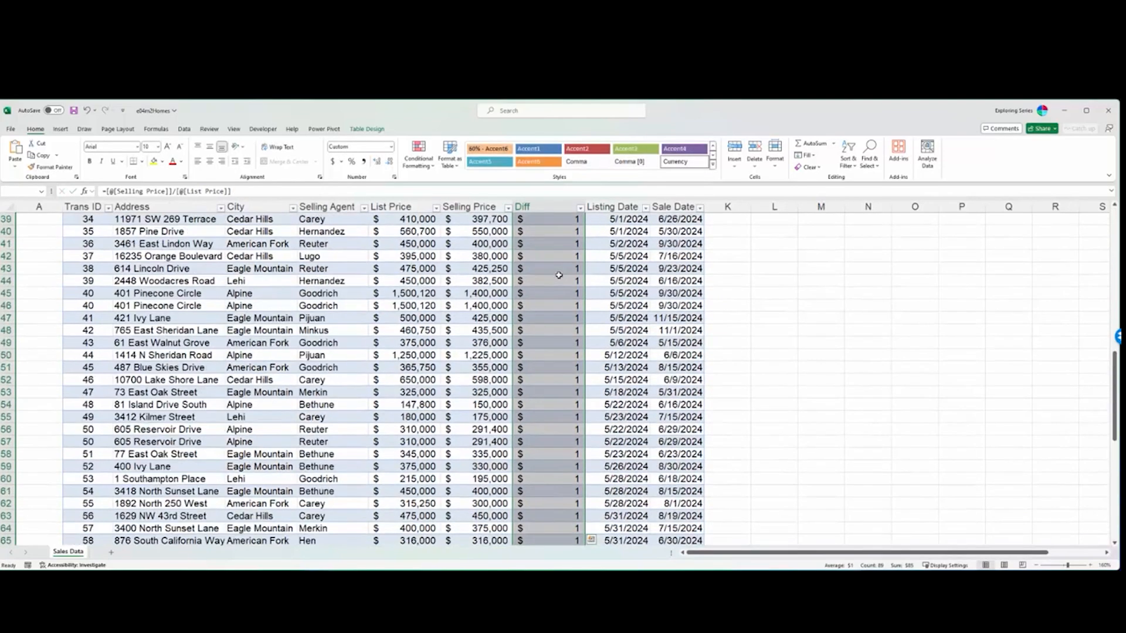
click(392, 148)
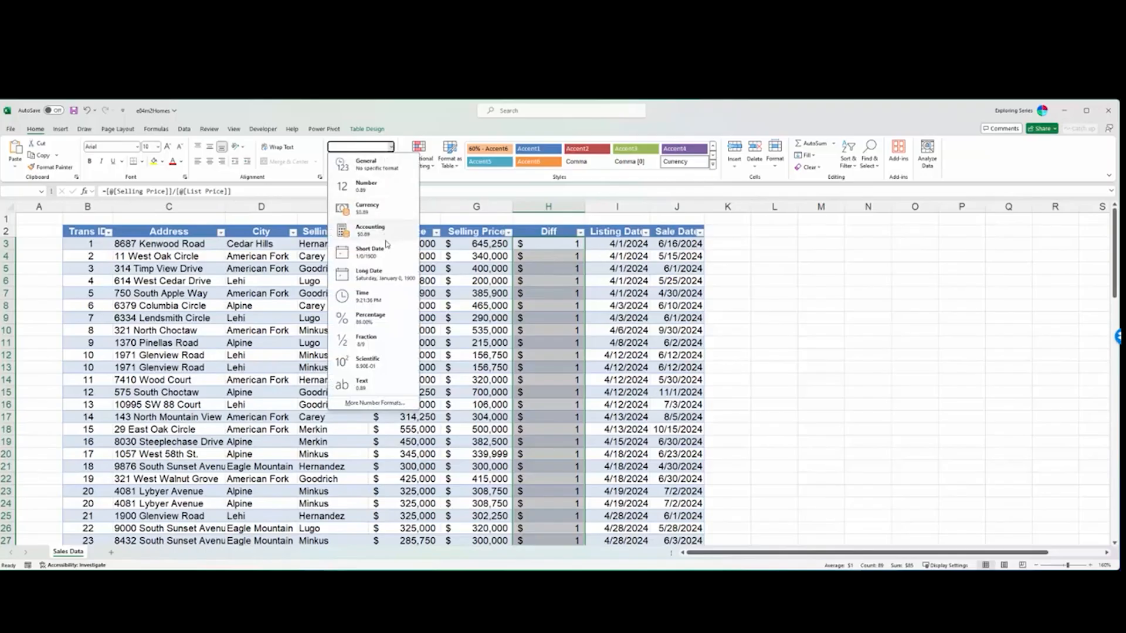
click(371, 318)
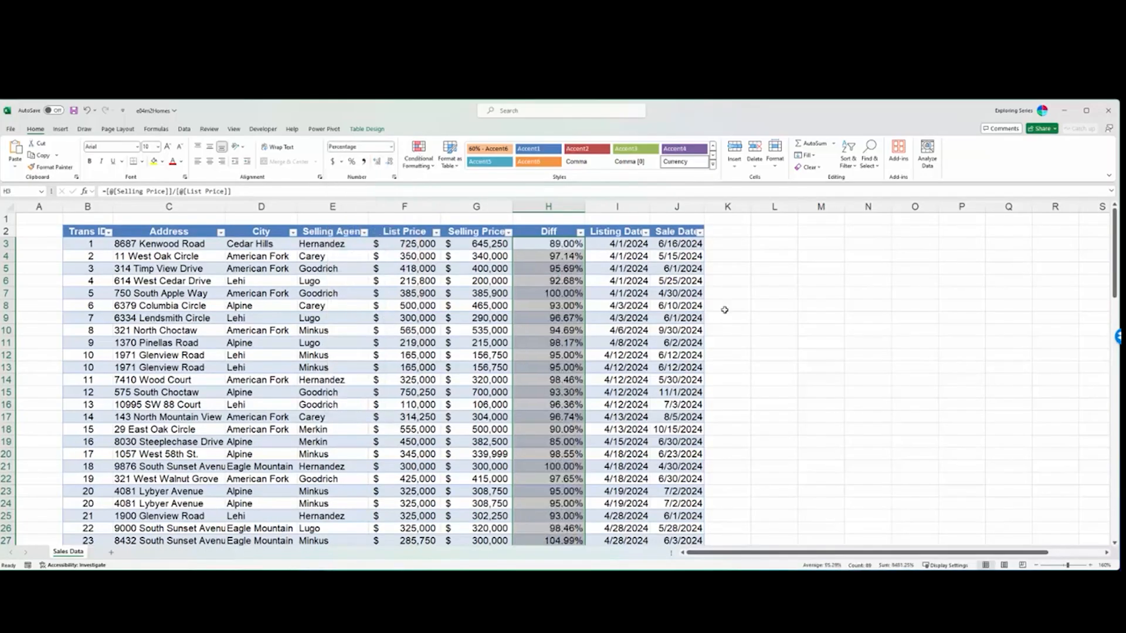
- Examine the structured references to Selling Price and List Price in the first Diff formula without changing it
click(560, 245)
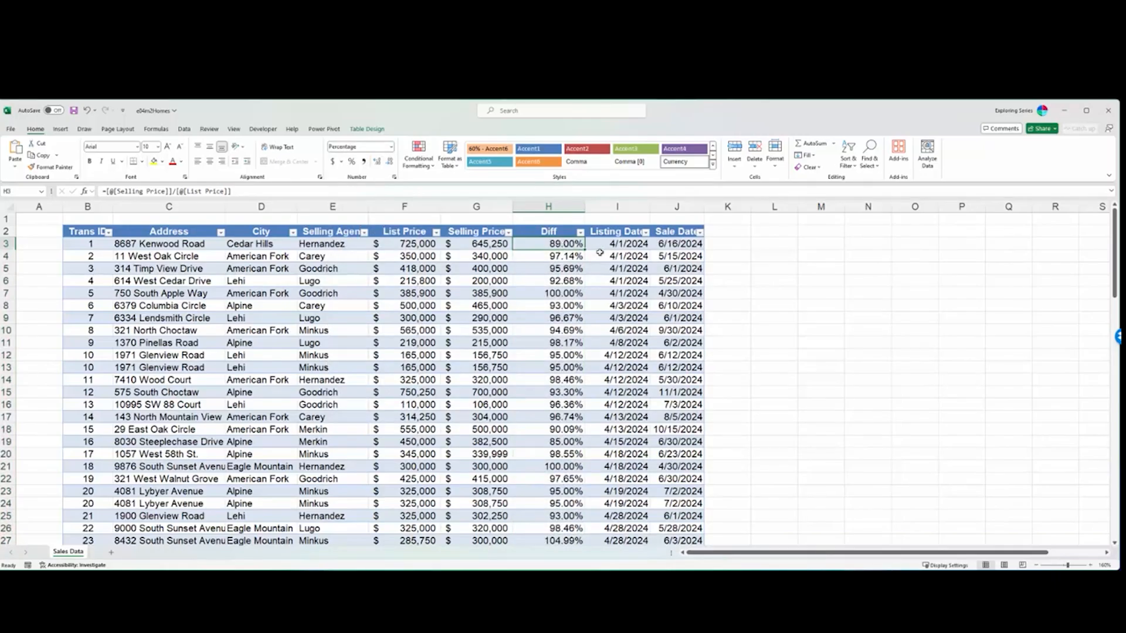
double_click(556, 243)
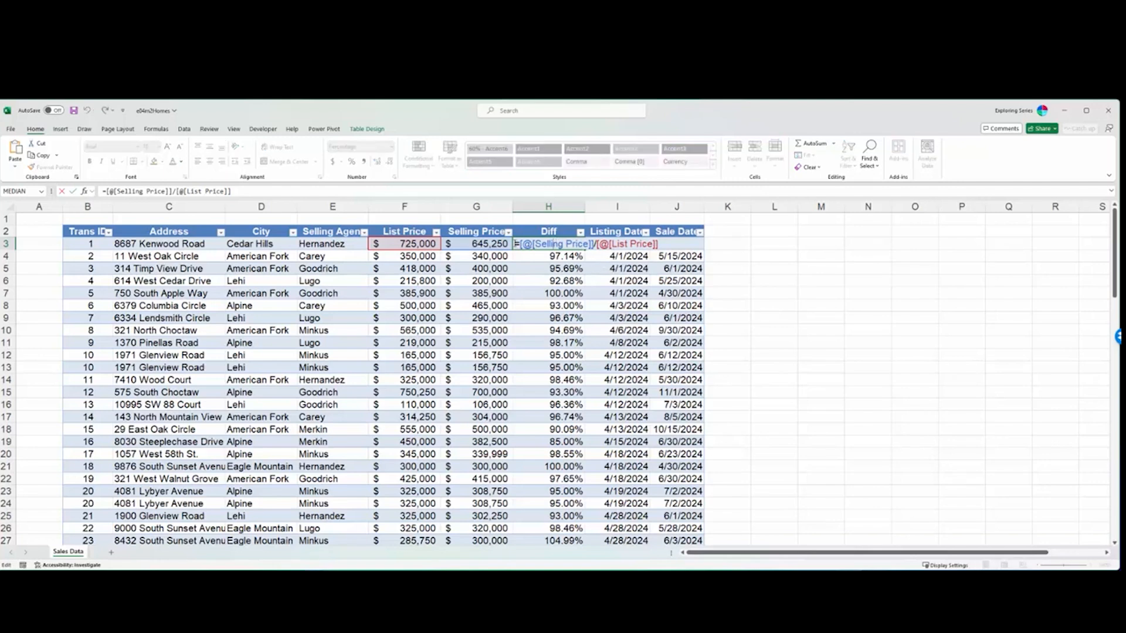
drag(231, 191, 99, 192)
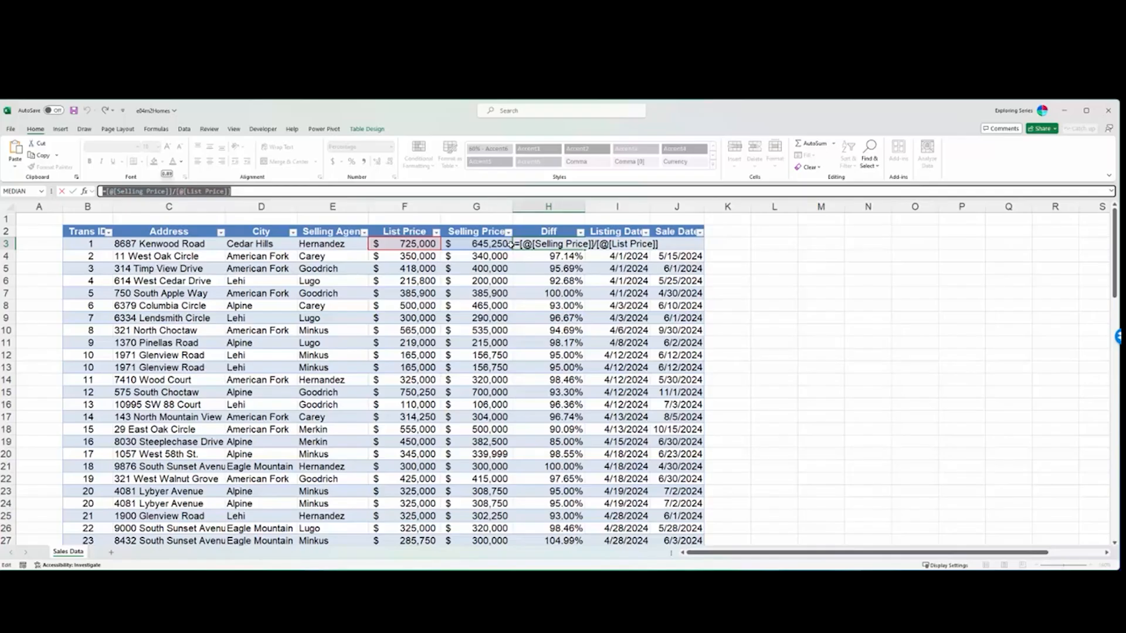
key(ctrl+Return)
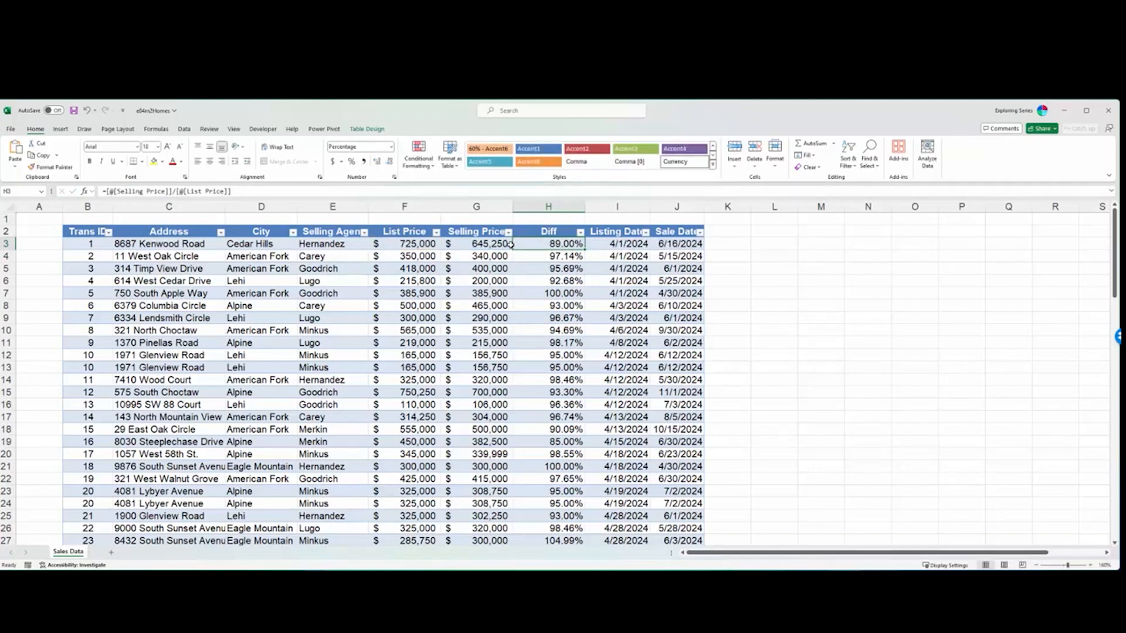
click(511, 245)
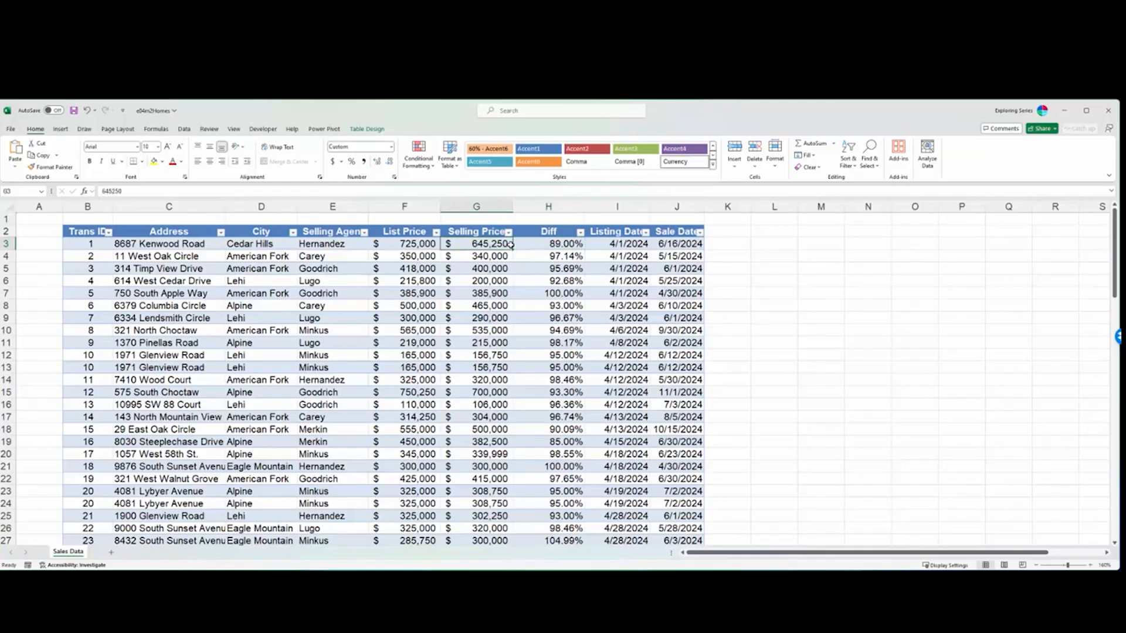
key(Right)
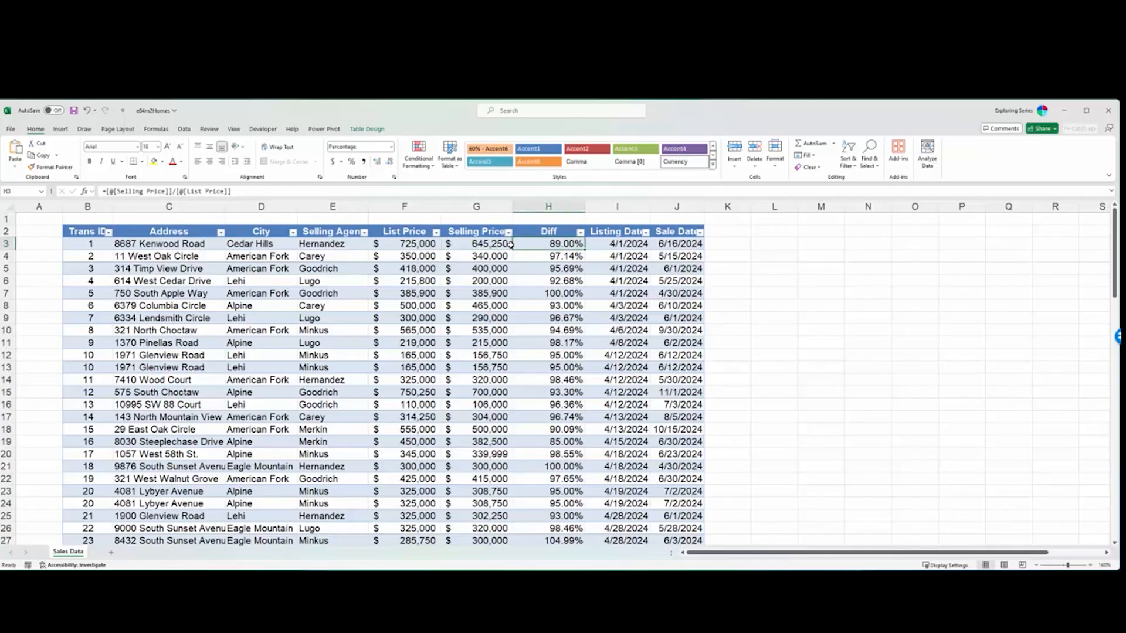
double_click(554, 244)
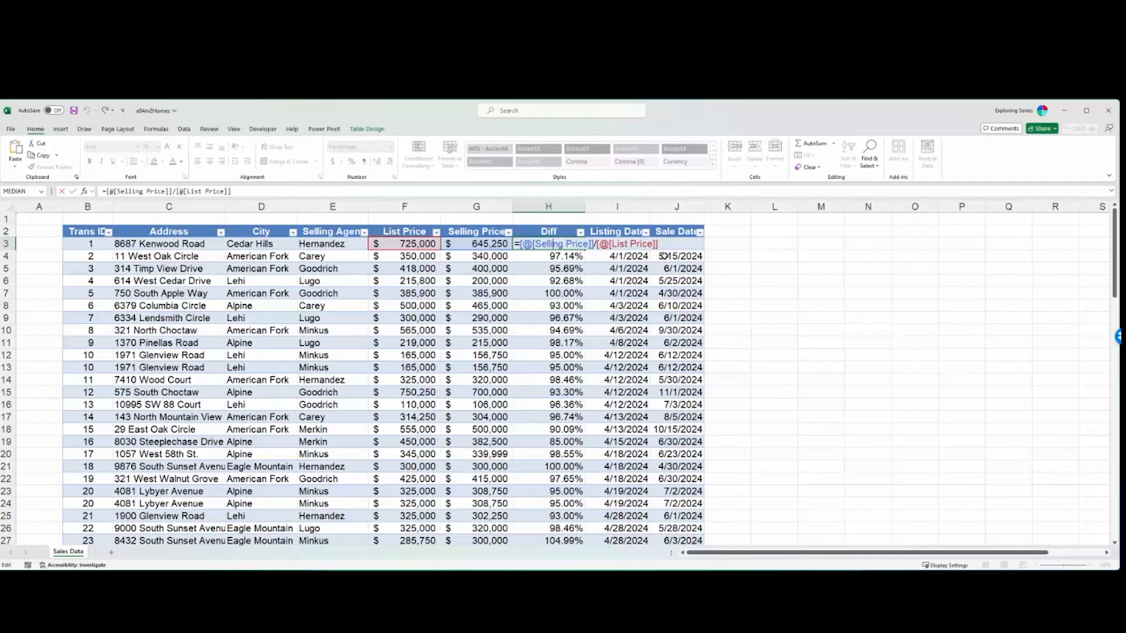
key(Return)
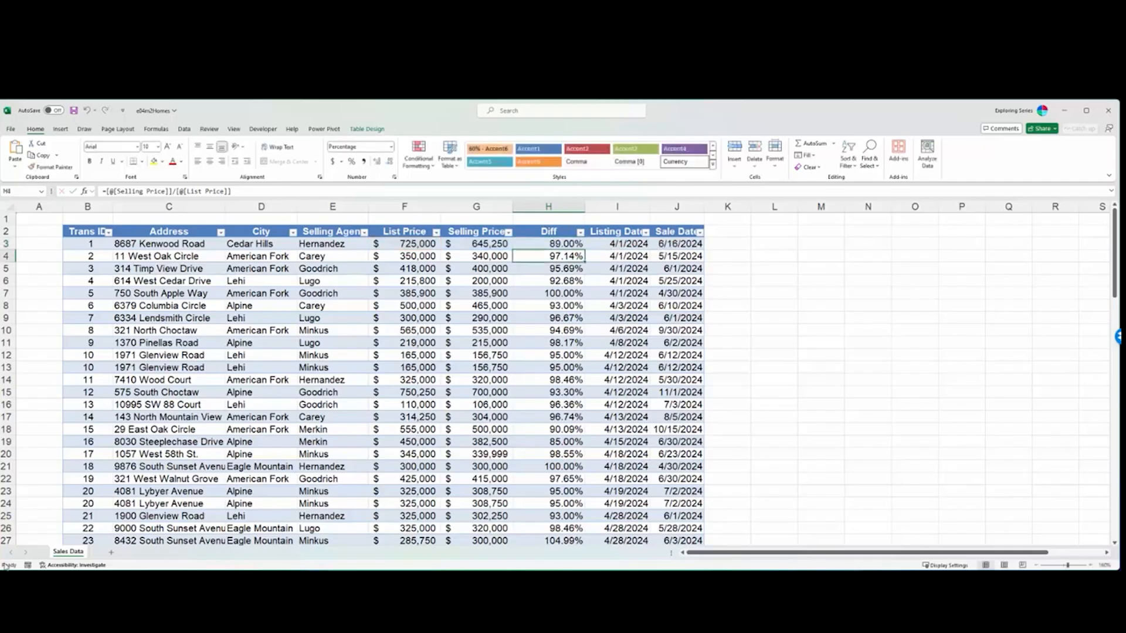
- Add a new worksheet and start a formula in its cell D5 that references G3 on the Sales Data sheet
click(109, 554)
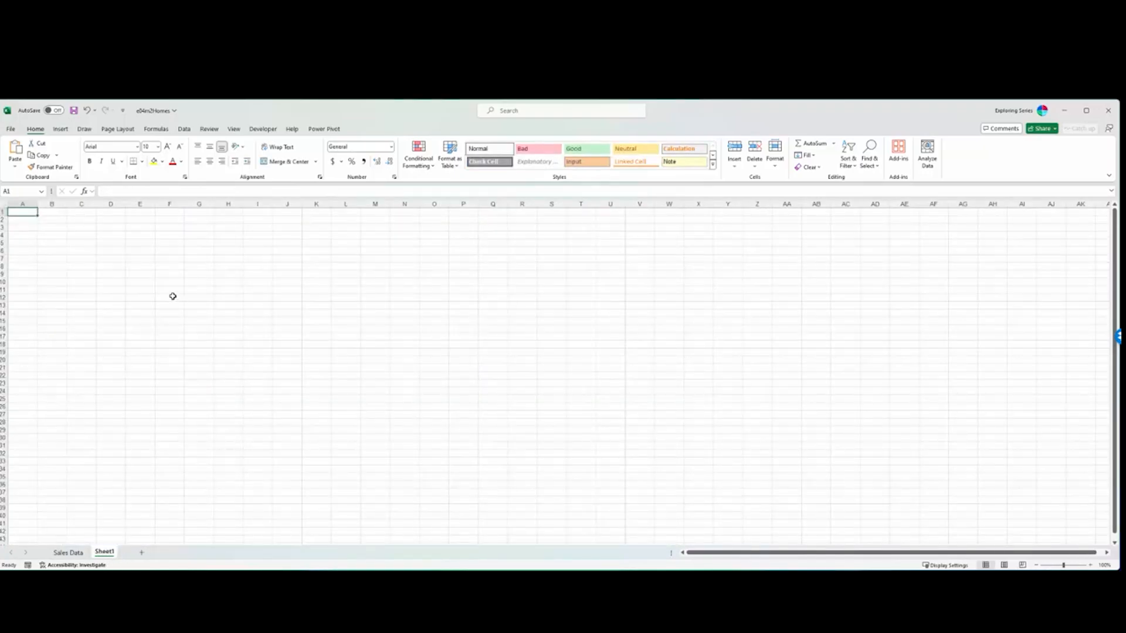
click(104, 241)
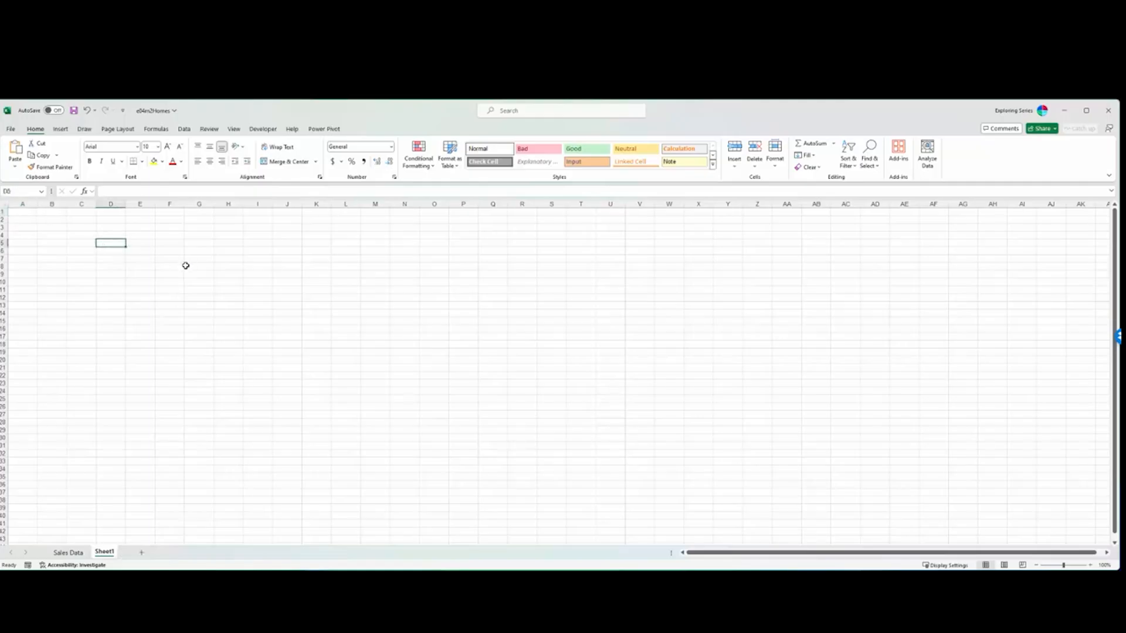
text(=)
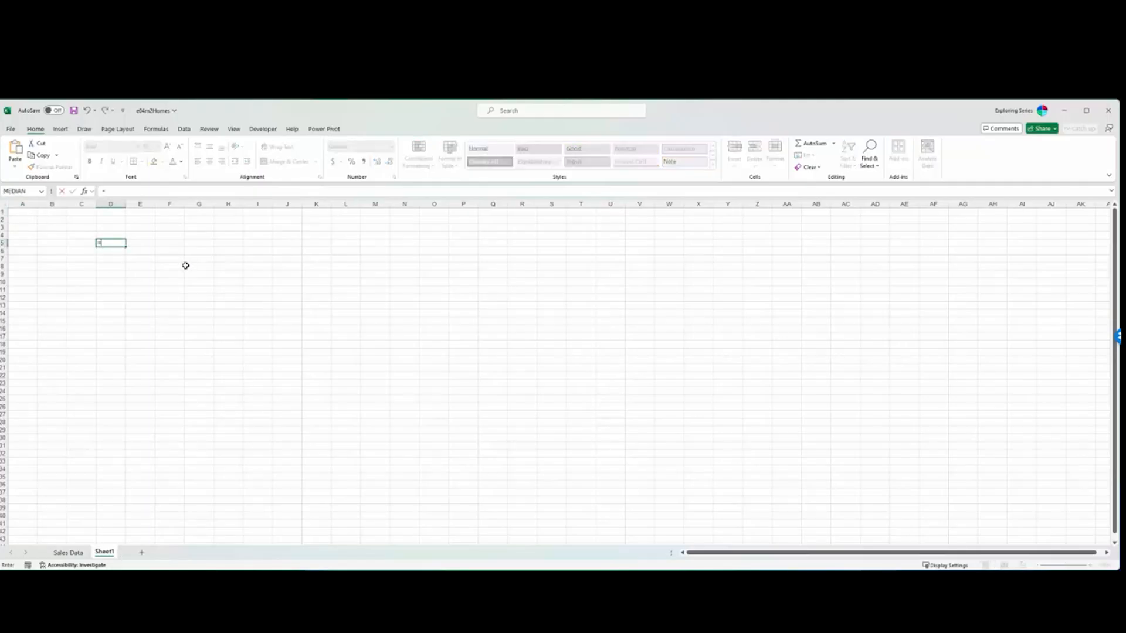
click(69, 552)
click(497, 241)
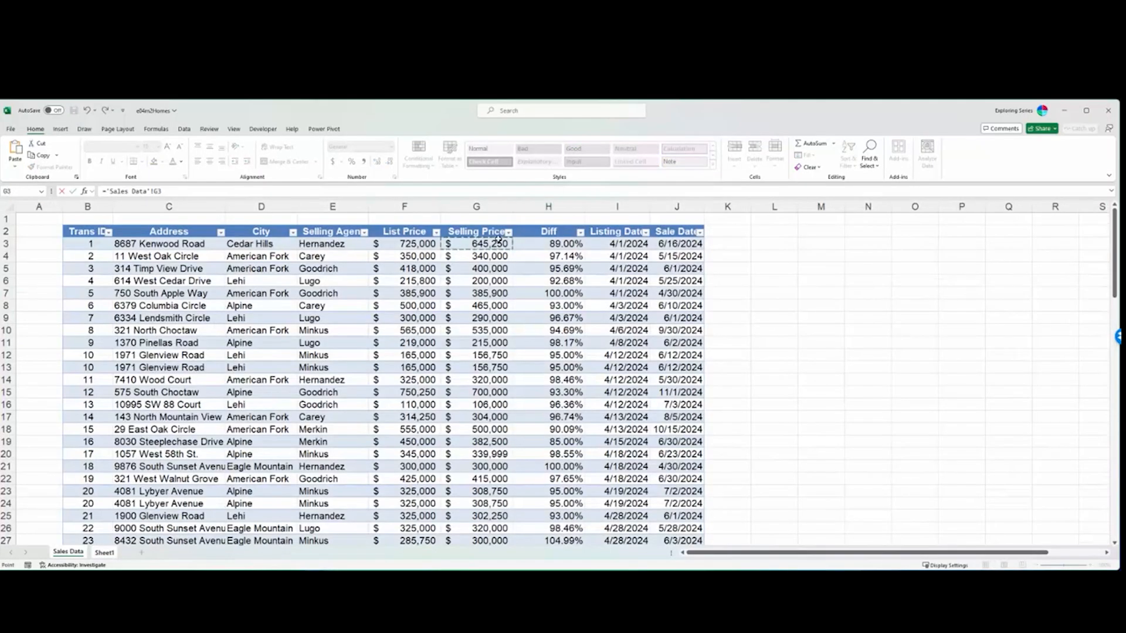
- Replace the D5 formula with ='Sales Data'!H3, check it on the new sheet, and return to the Sales Data sheet
drag(161, 191, 100, 191)
text(=)
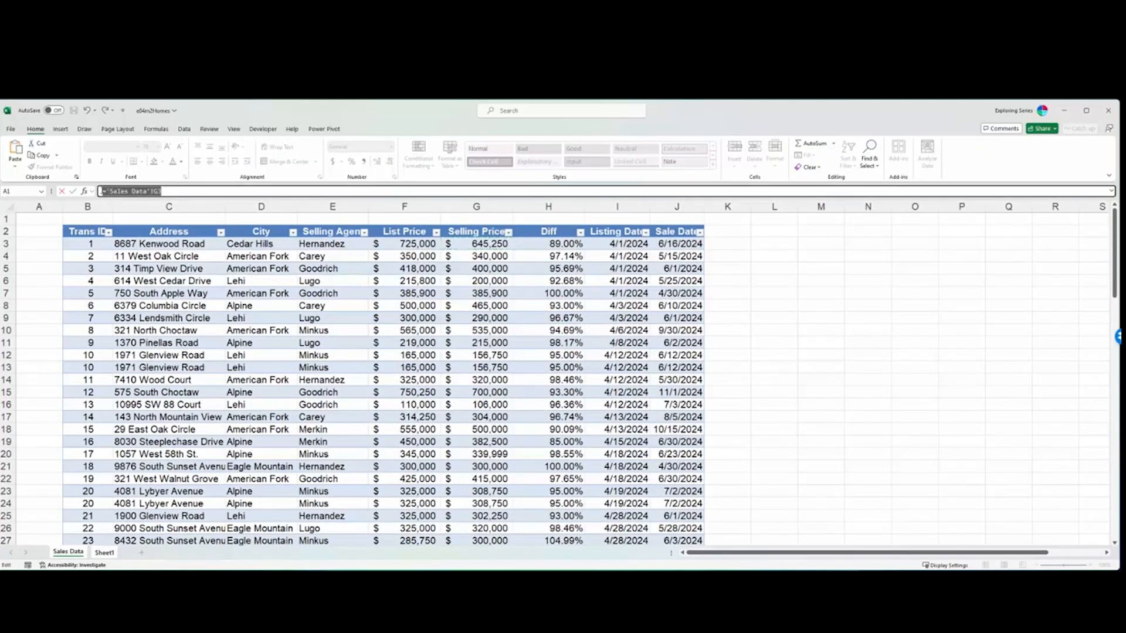
click(105, 552)
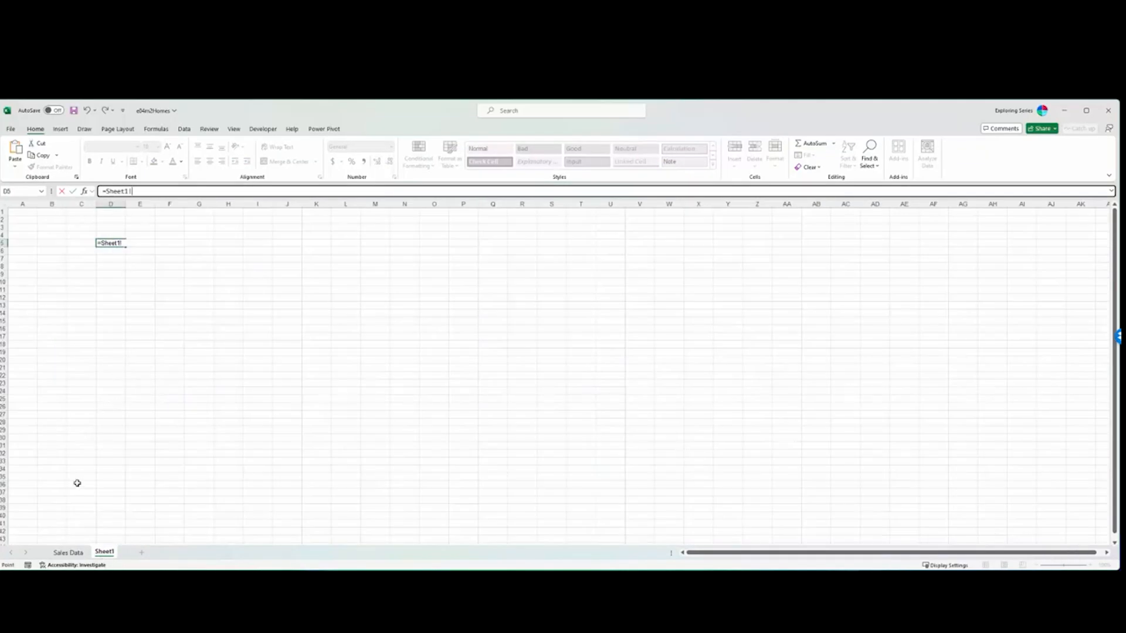
click(63, 552)
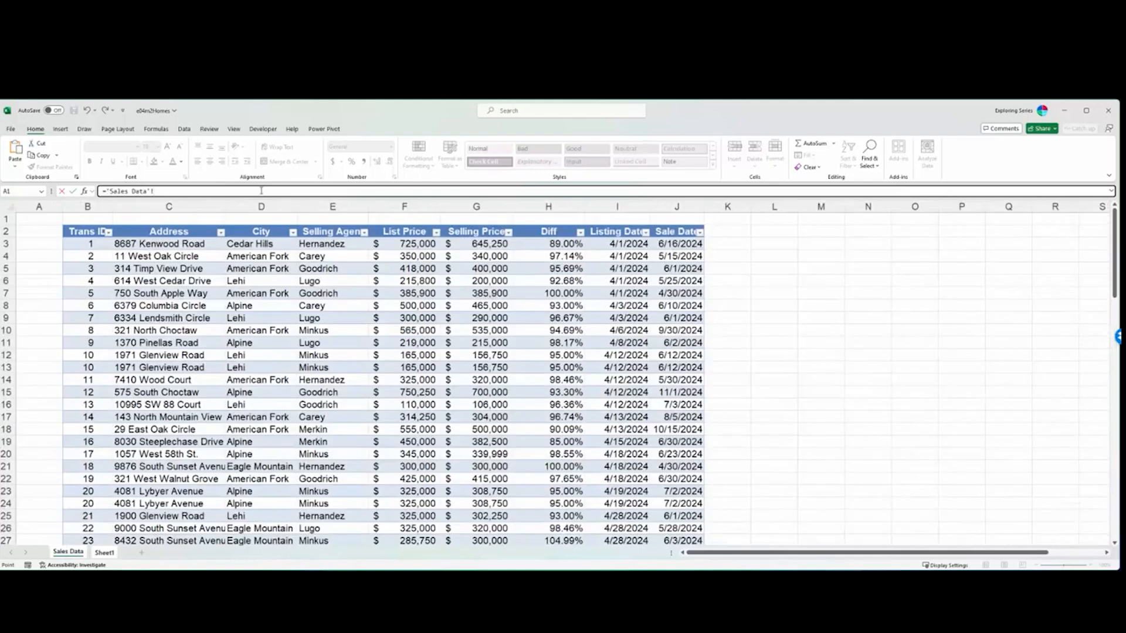
click(529, 245)
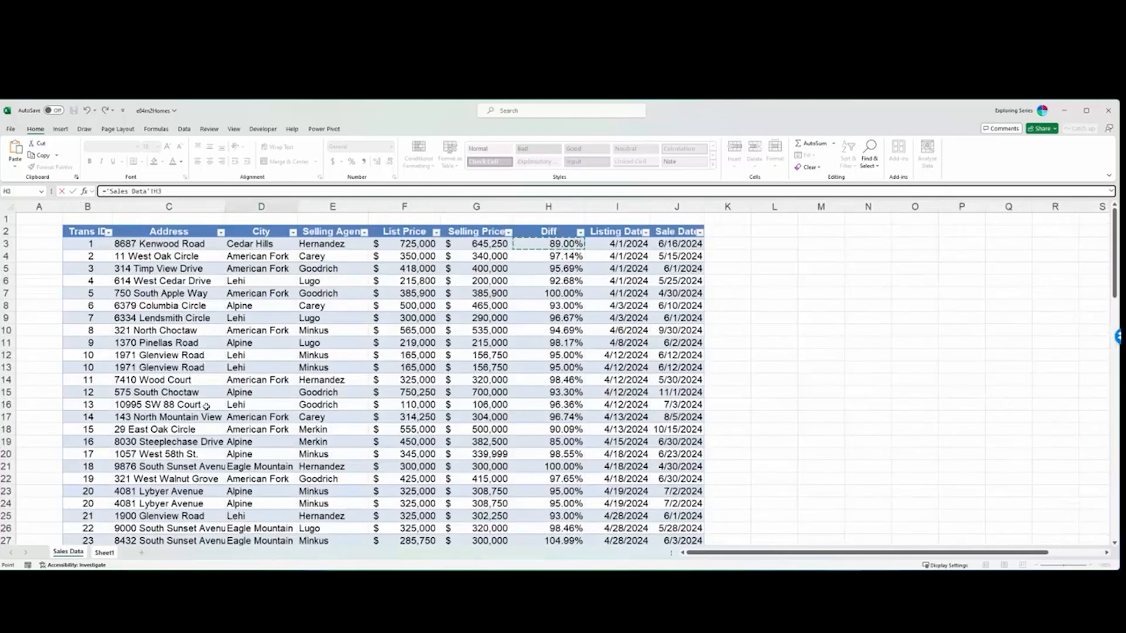
key(Return)
click(117, 244)
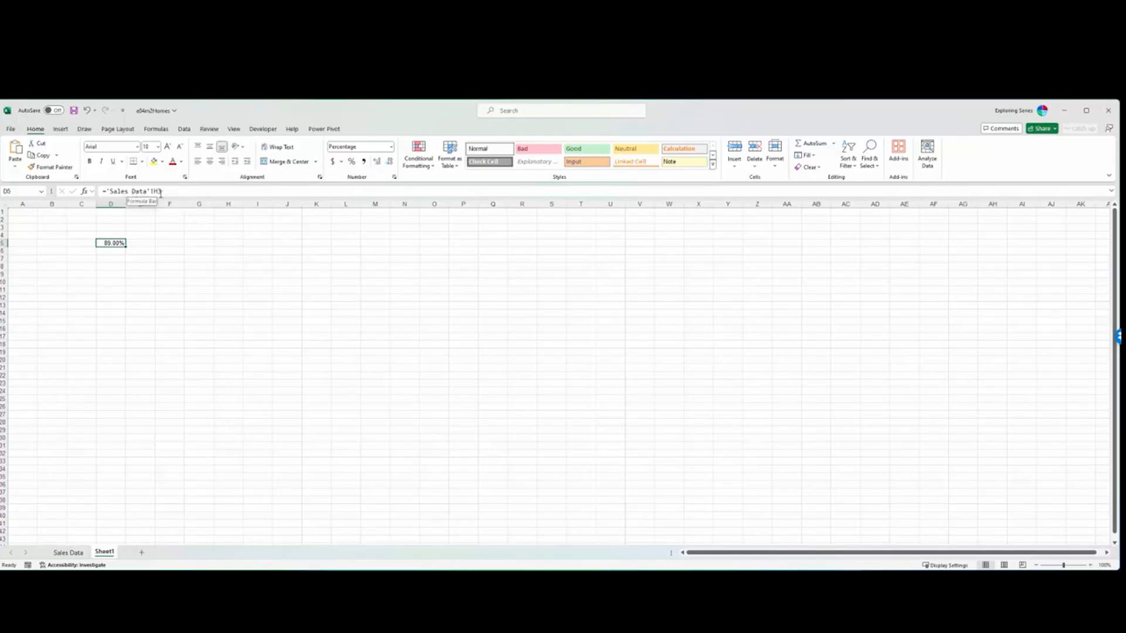
click(67, 553)
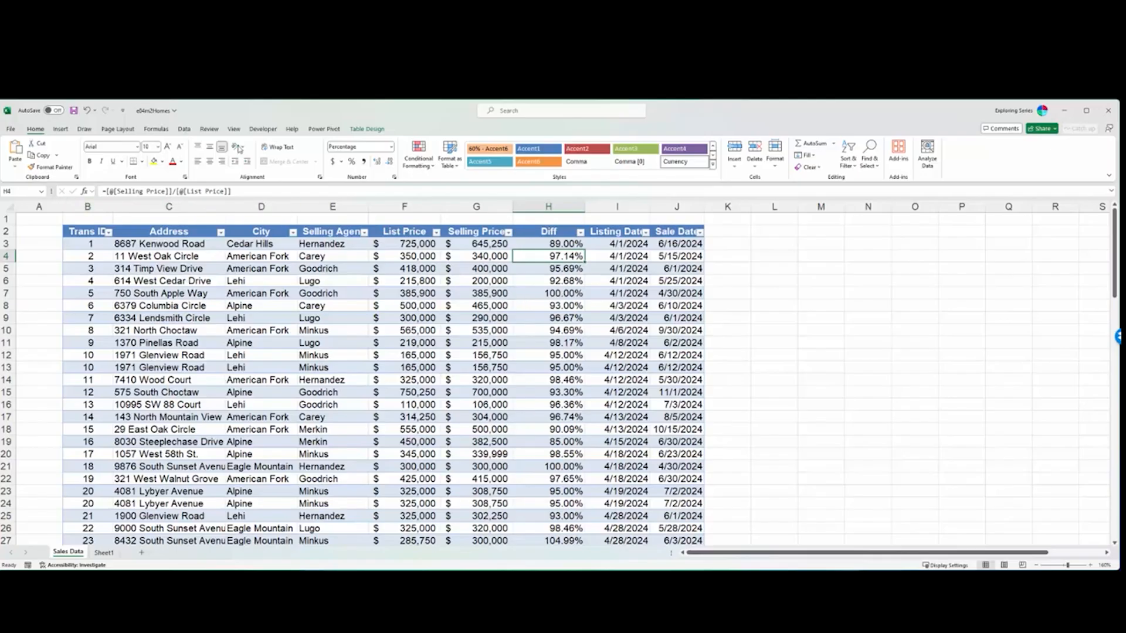
- Clear all the formulas from the Diff column of the Sales_Total table, starting at H3
click(360, 130)
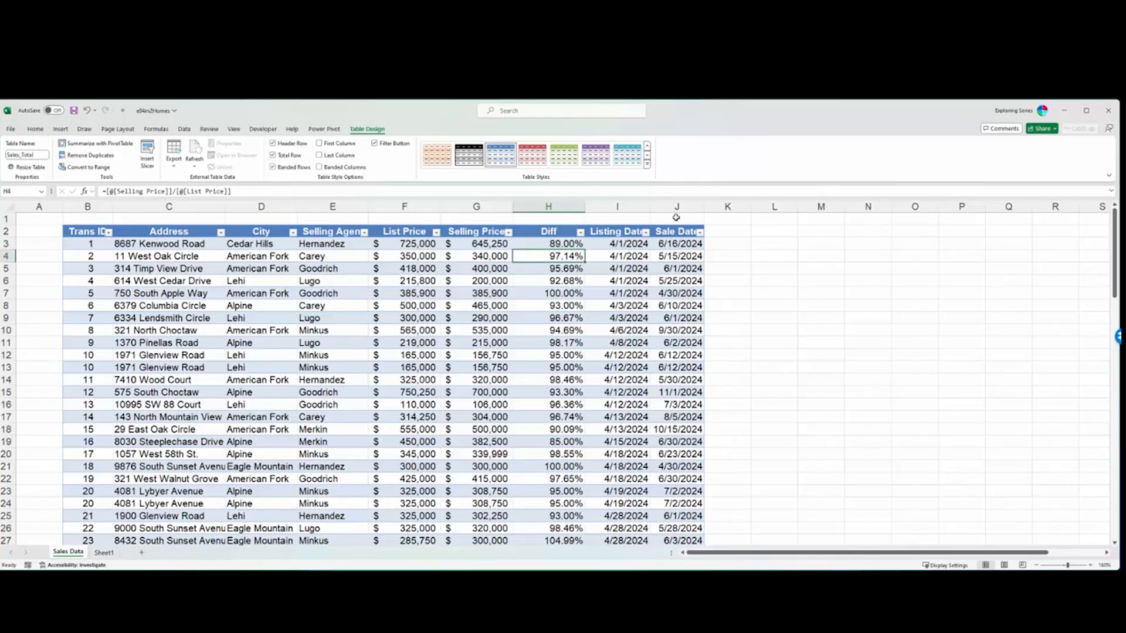
click(546, 245)
key(ctrl+shift+Down)
key(ctrl+Up)
click(547, 244)
key(ctrl+shift+Down)
key(Delete)
key(ctrl+Up)
- Fill the Diff column again by entering =[@[Selling Price]]/[@[List Price]] in H3, picking both prices from the same row
click(547, 245)
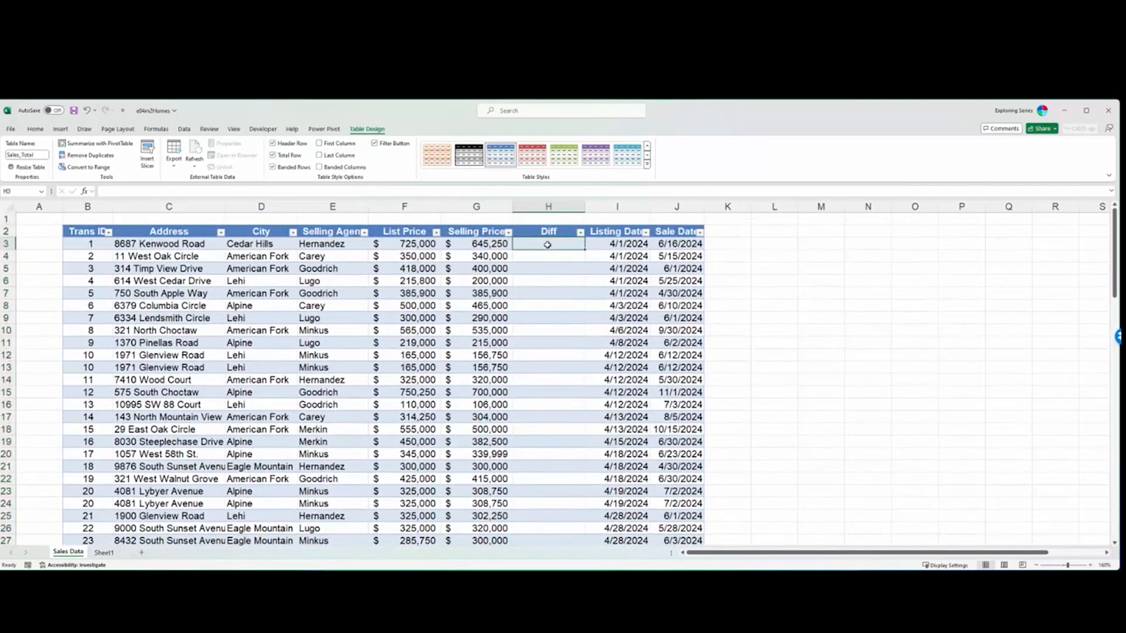
text(=)
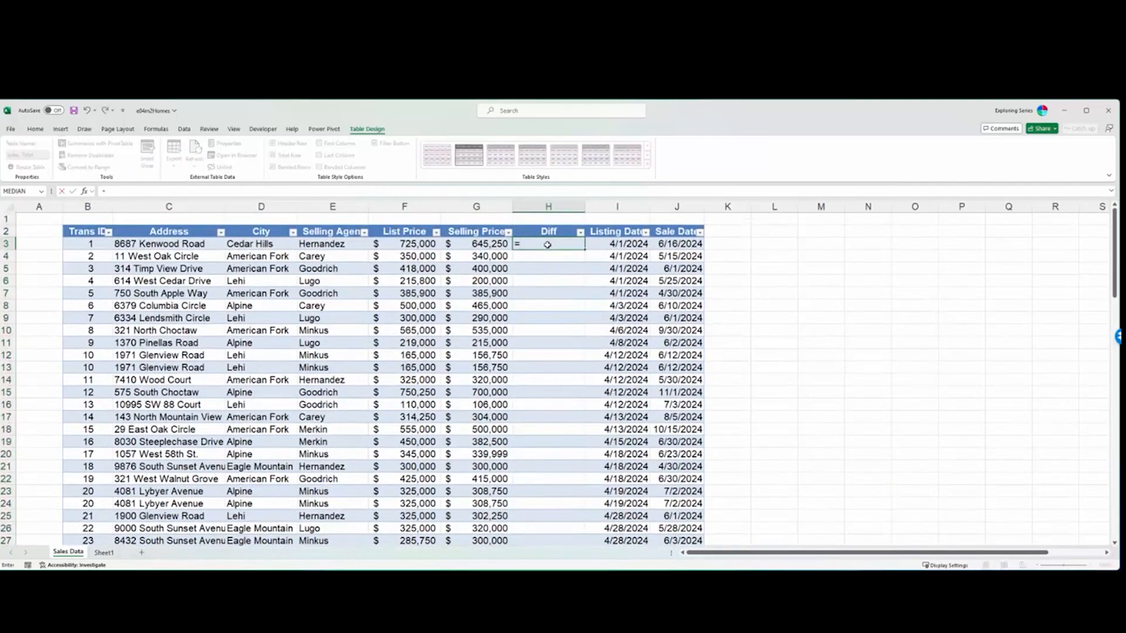
click(465, 245)
text(/)
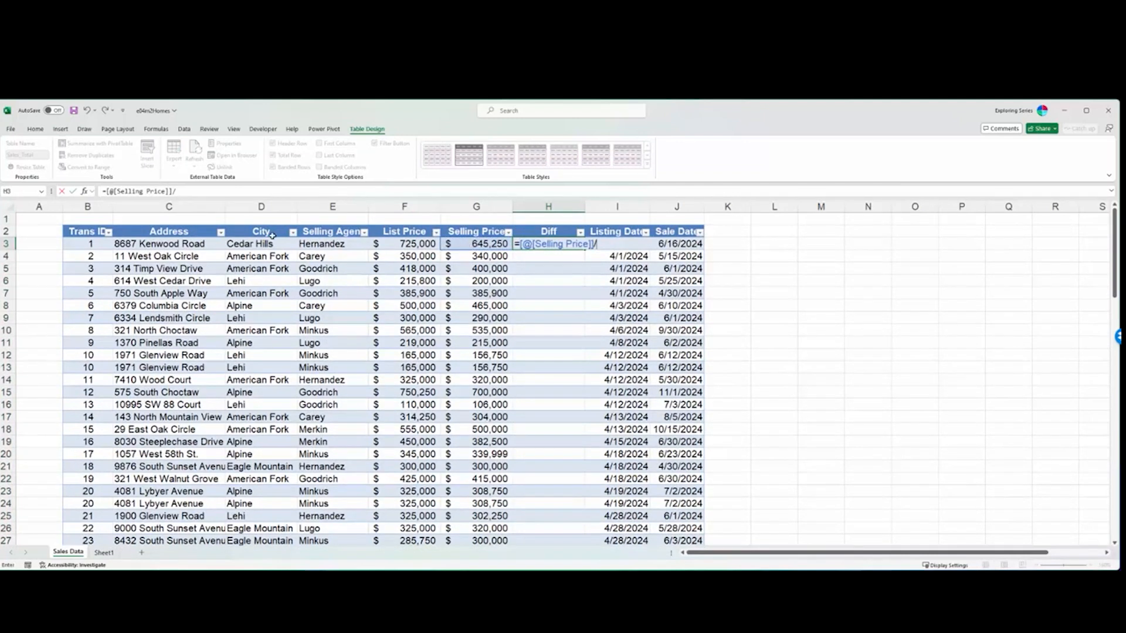
click(401, 248)
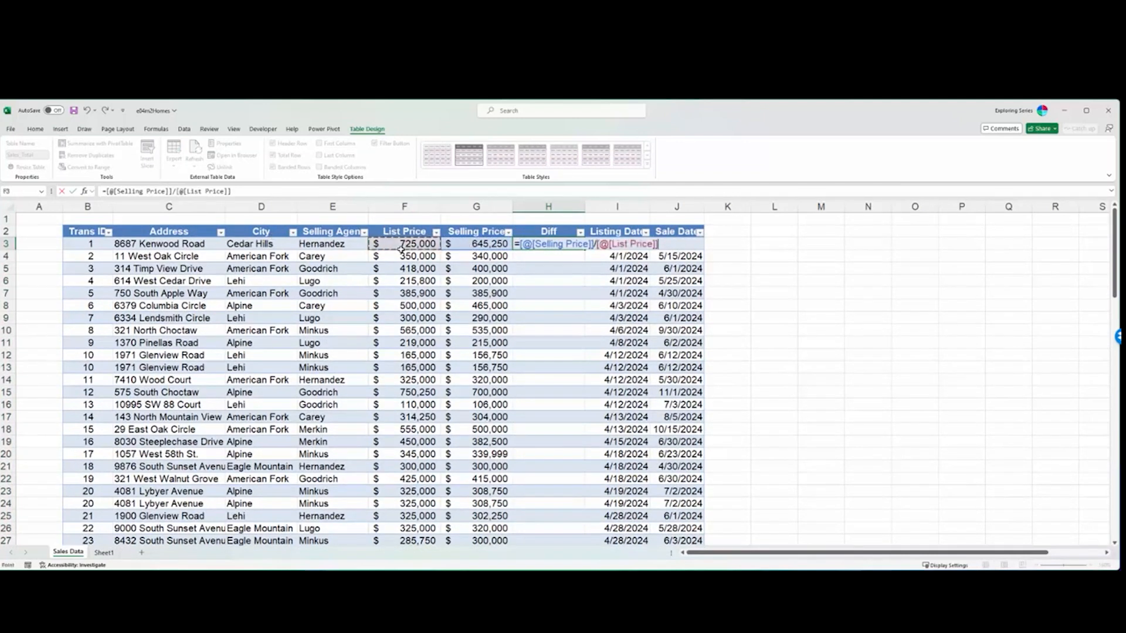
key(Return)
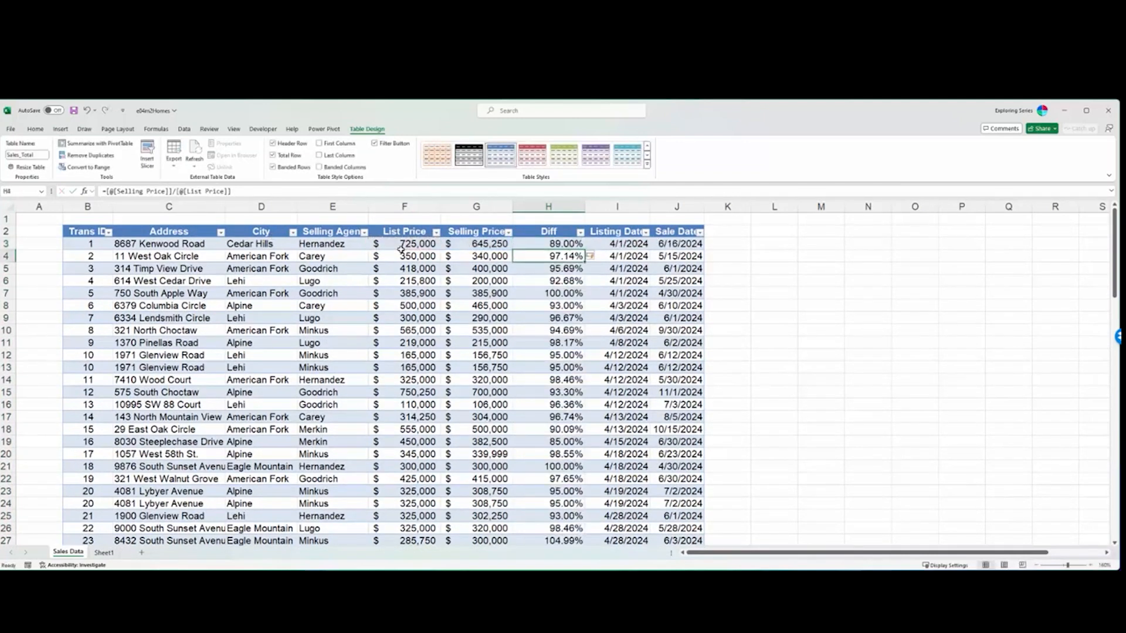